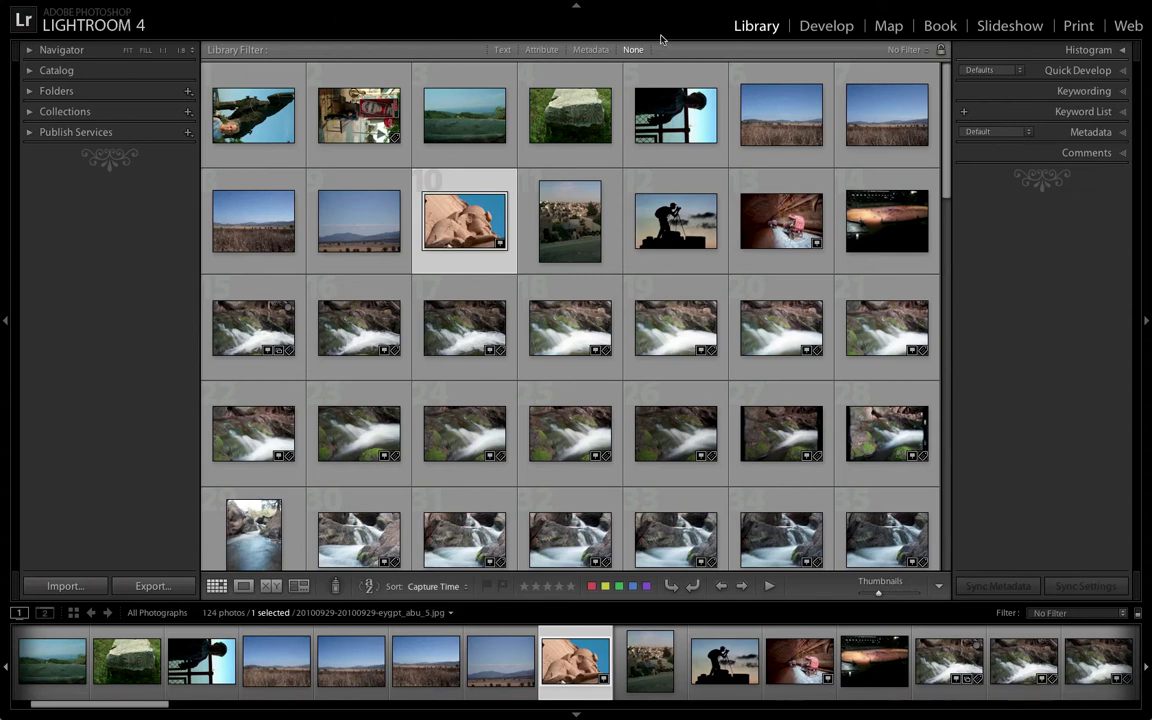
right_click(706, 28)
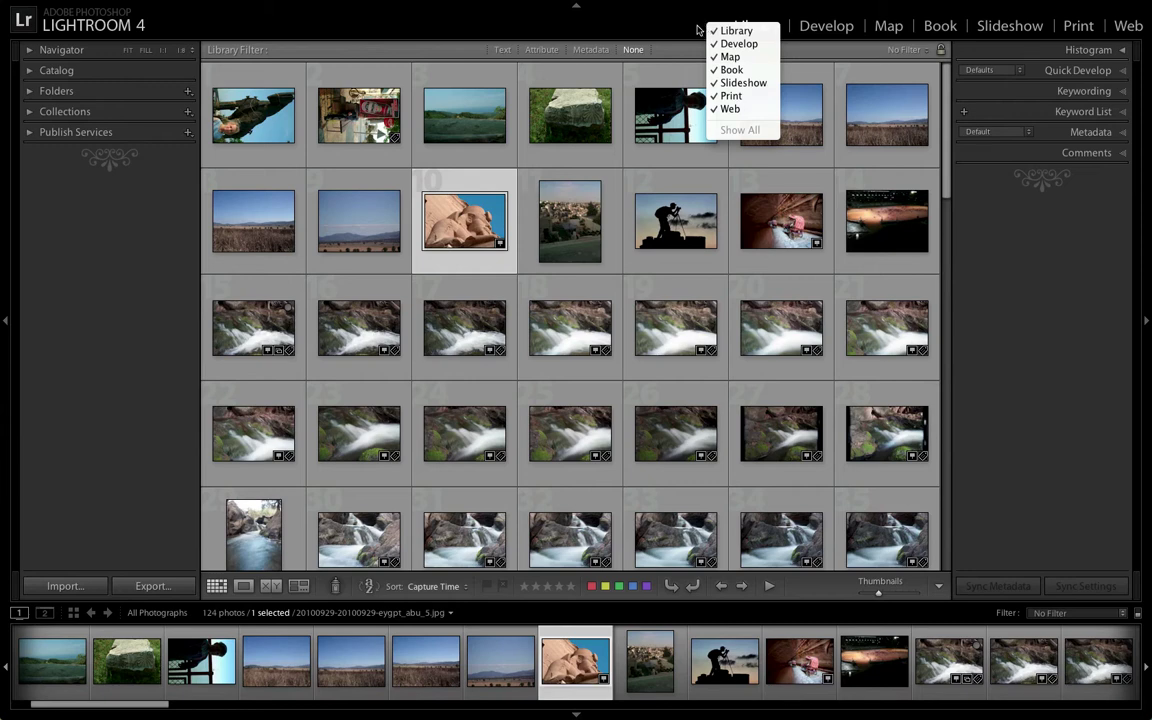
click(695, 30)
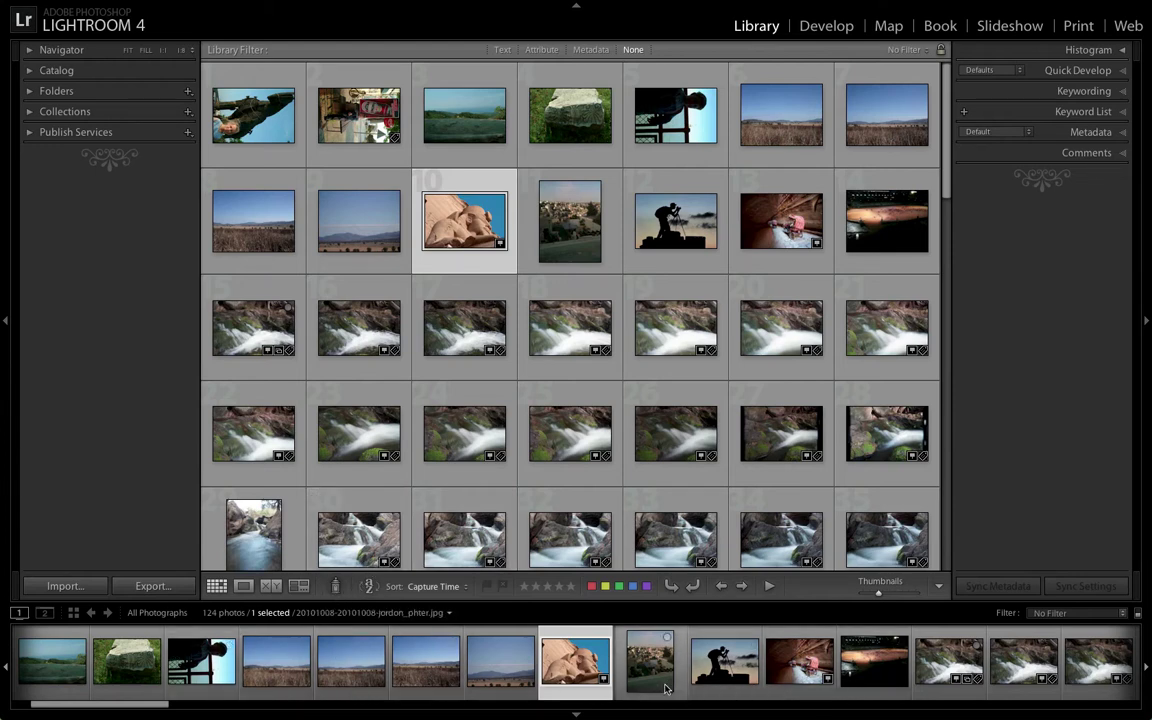
View several photos one at a time in Loupe view, ending on the Egyptian statue photo
click(241, 588)
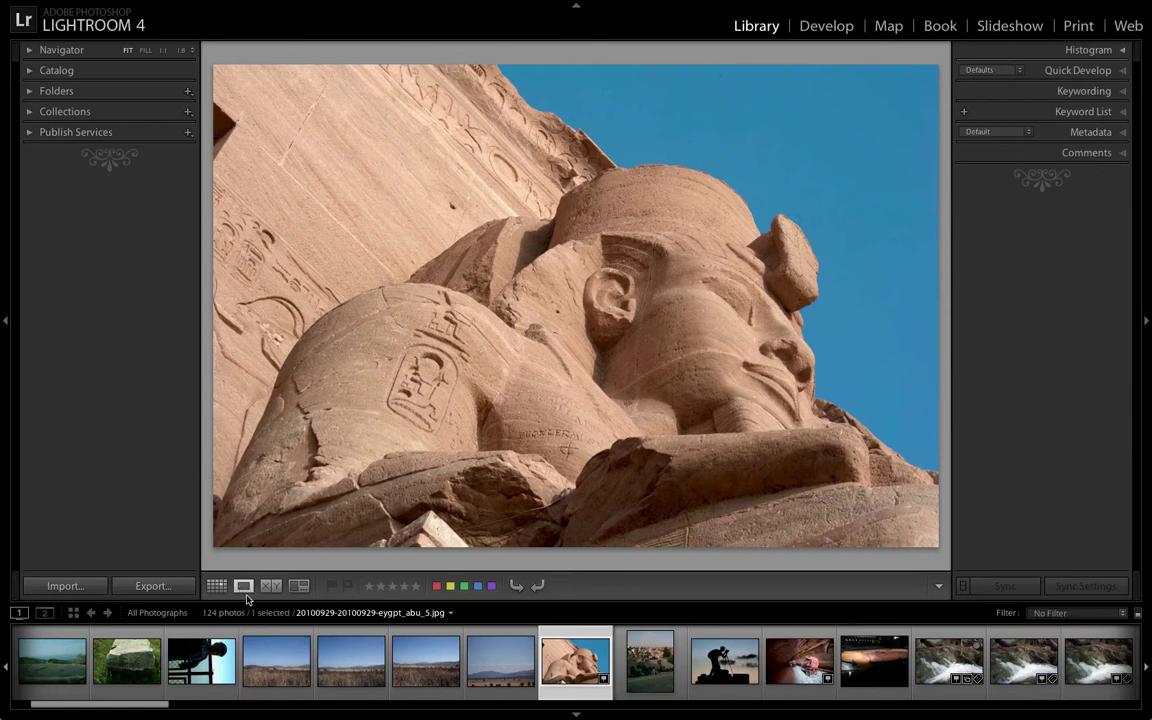
click(481, 665)
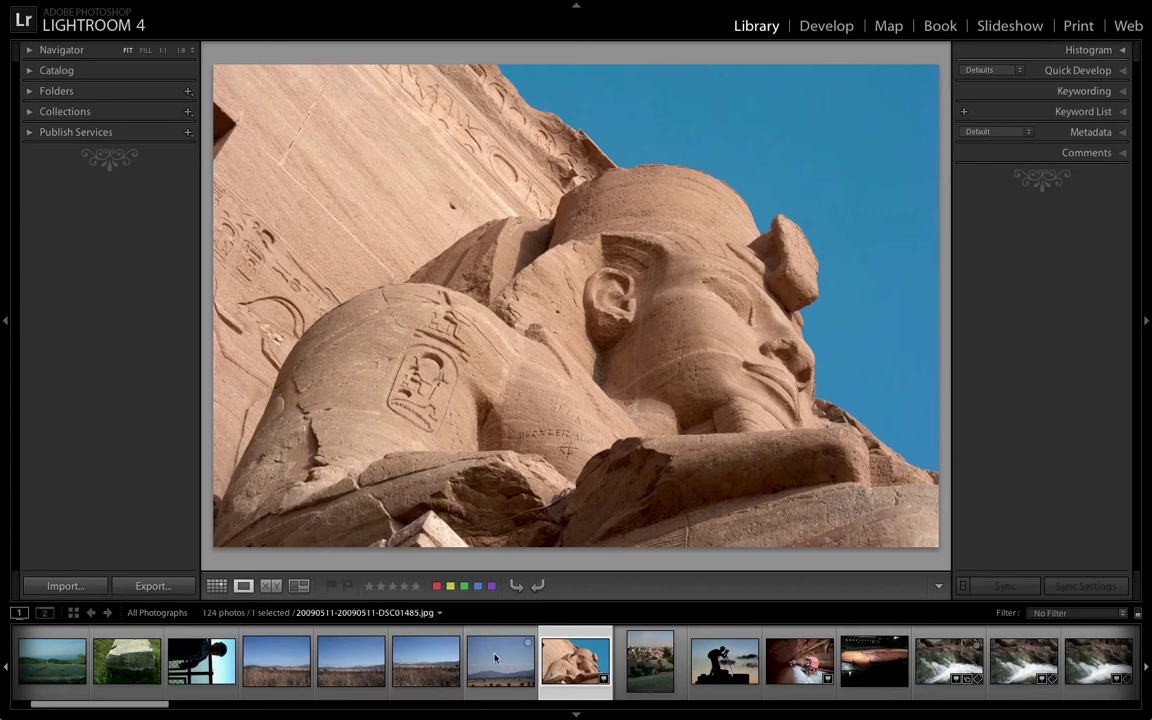
click(426, 662)
click(575, 662)
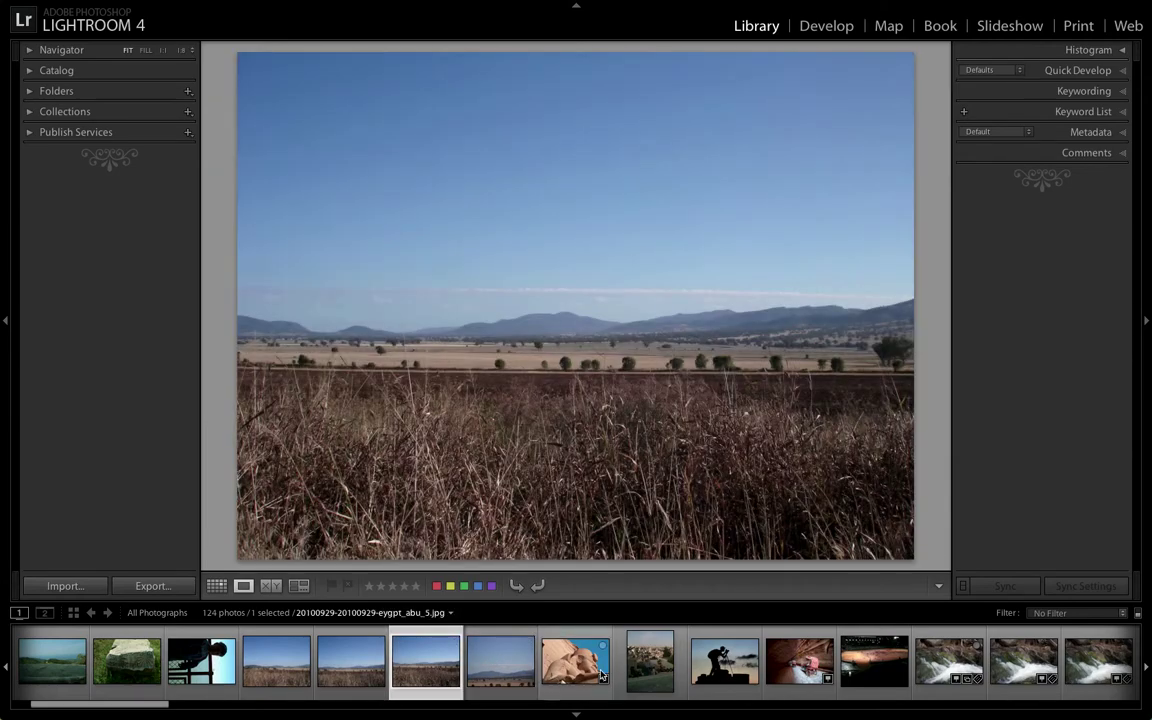
click(706, 677)
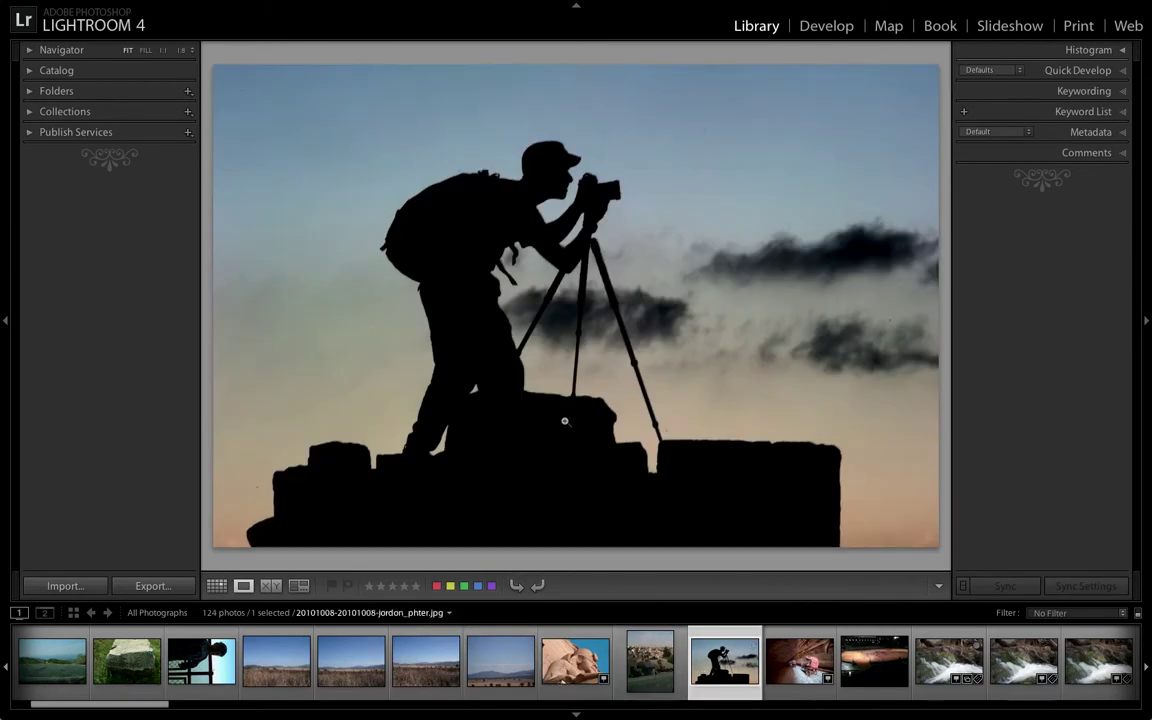
click(568, 652)
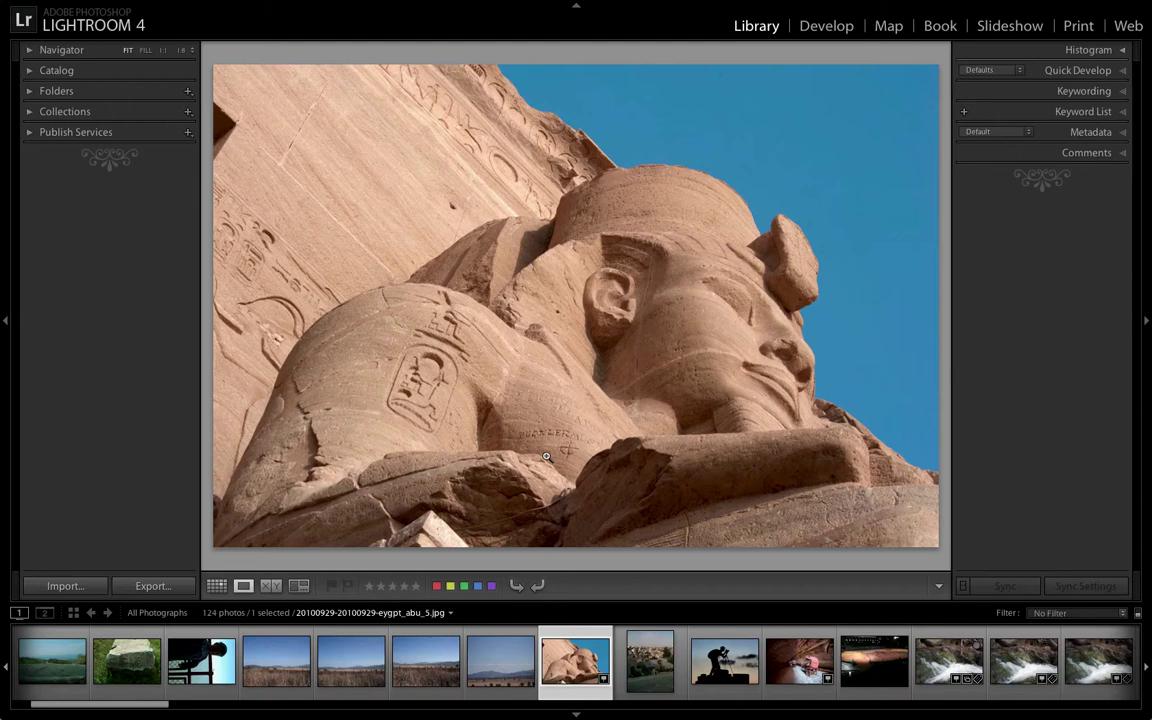
Rate the Egyptian statue photo four stars and return to Grid view
click(369, 587)
click(392, 587)
click(403, 587)
click(217, 586)
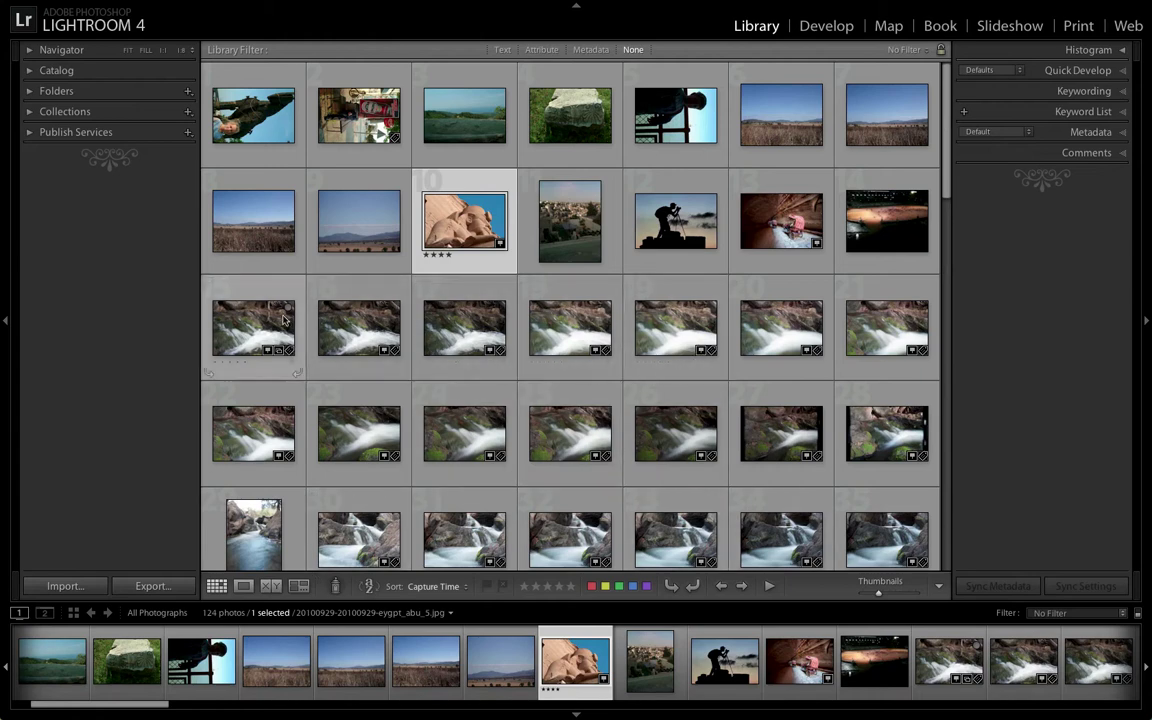
Select river photos 15 through 28 and view the active one in Loupe view, followed by the Egyptian statue photo
click(251, 303)
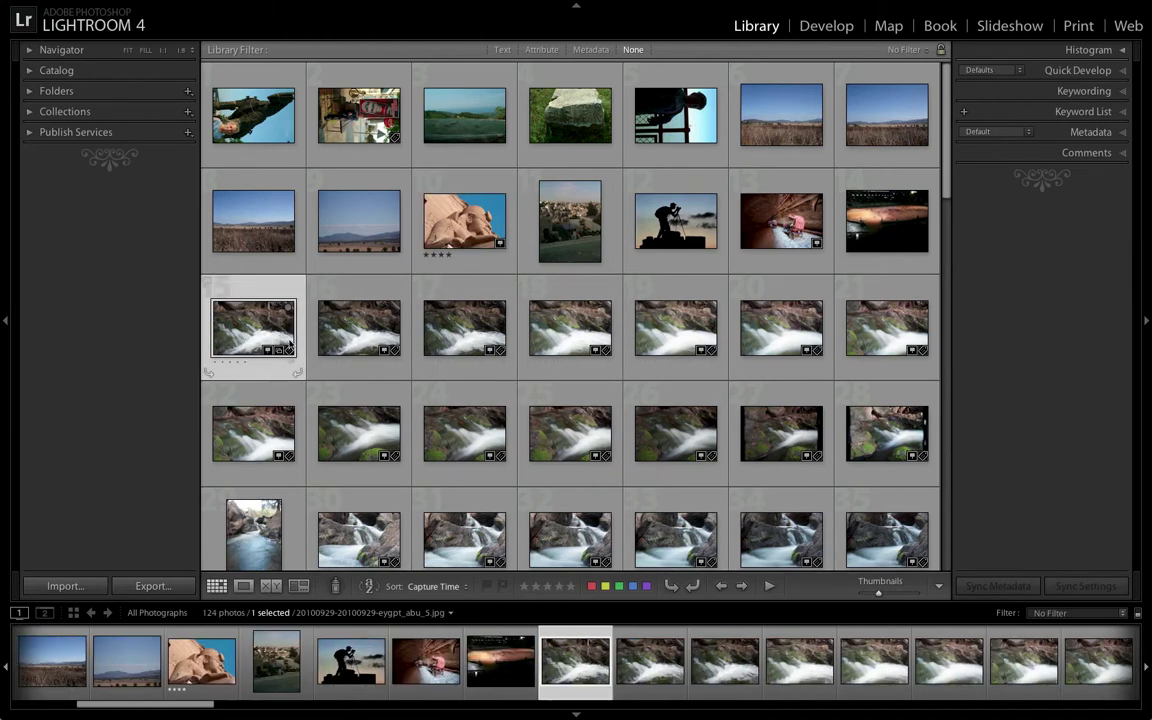
shift+click(876, 452)
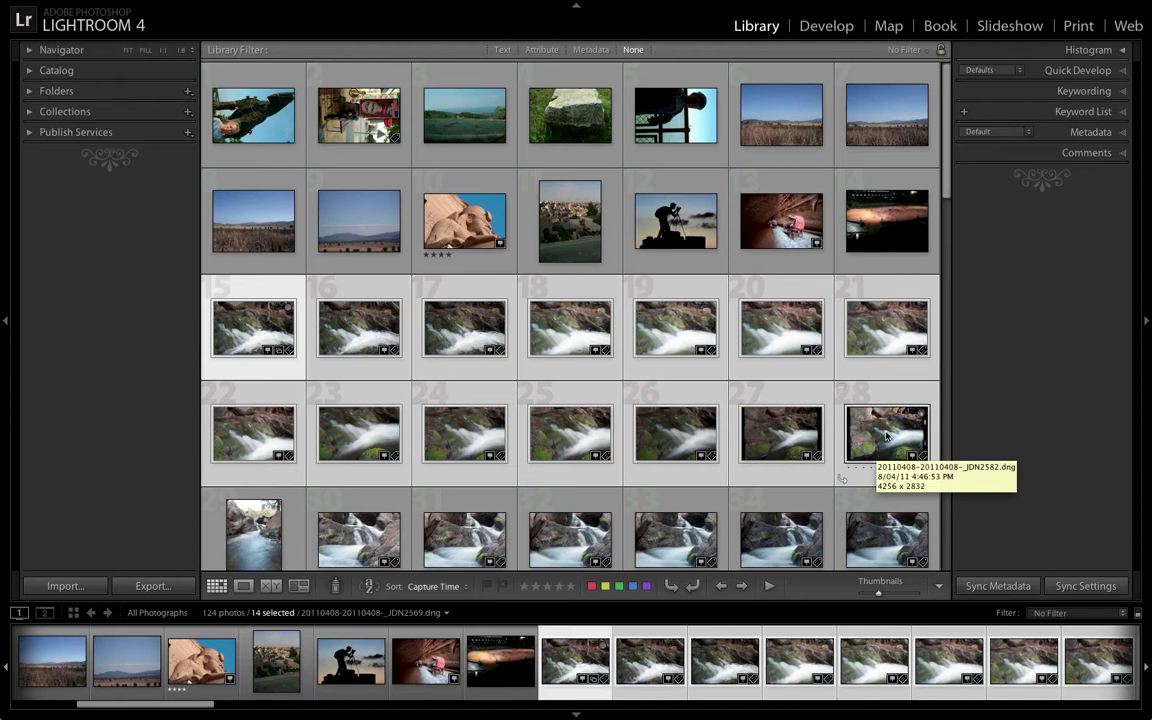
click(244, 587)
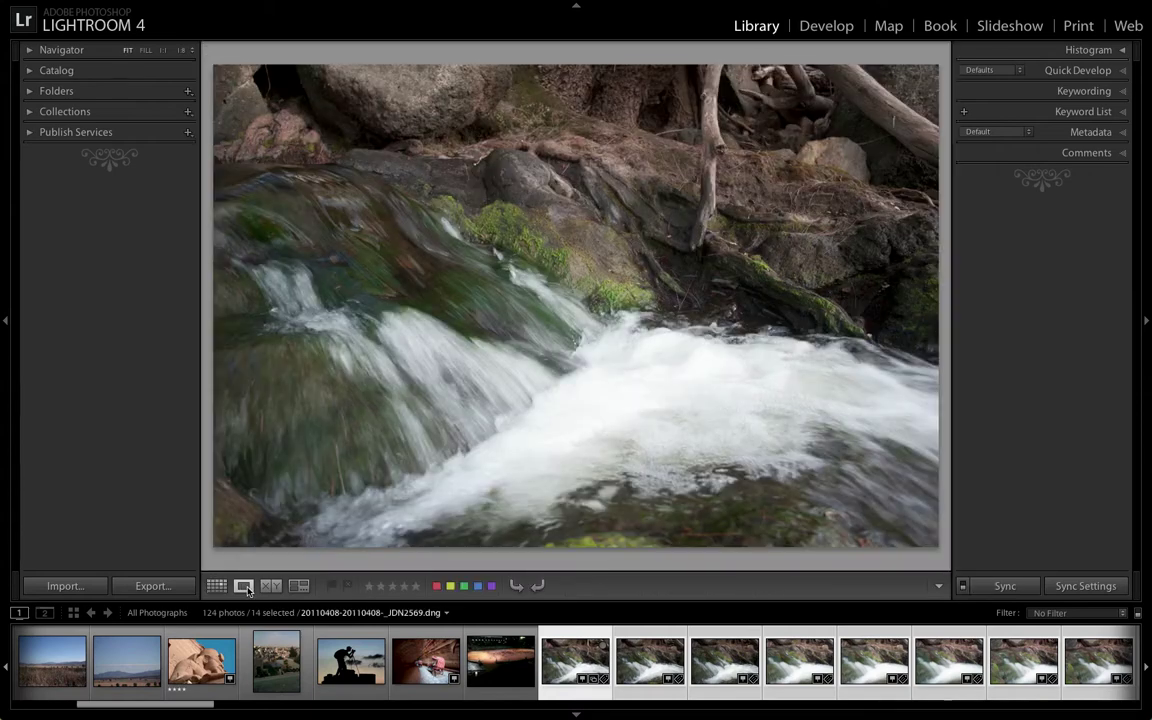
click(201, 660)
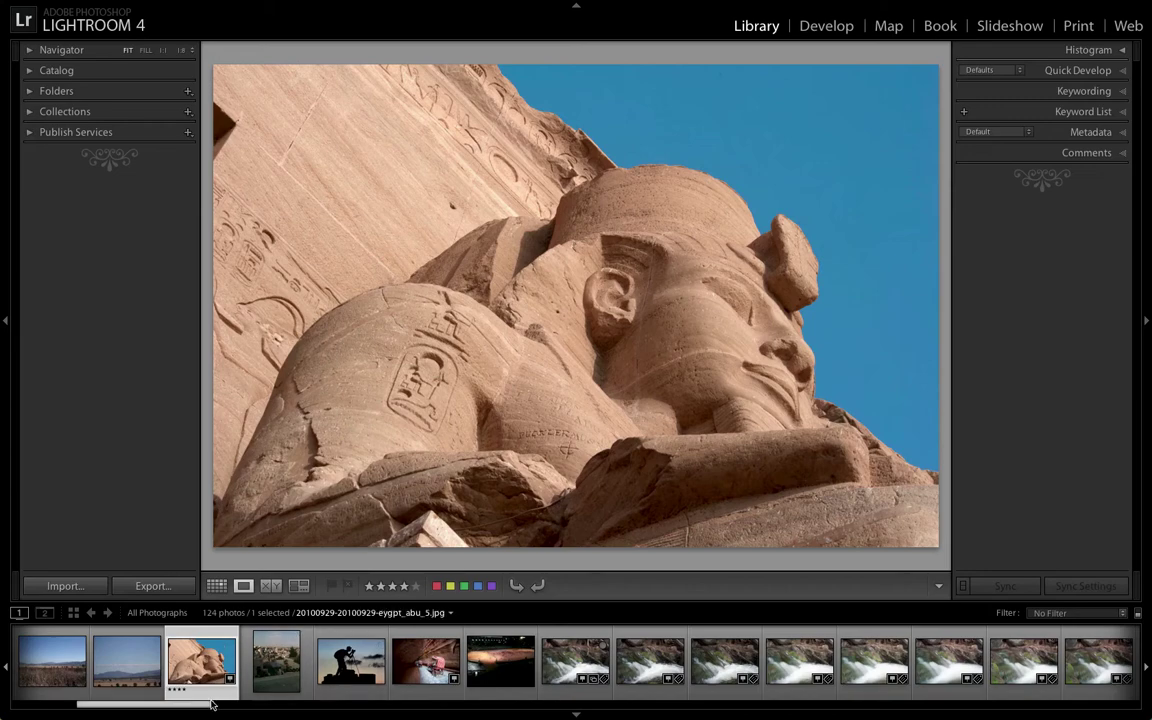
Rotate the wooden horse photo and the Tuborg sign photo counterclockwise so both stand upright
drag(164, 705, 100, 708)
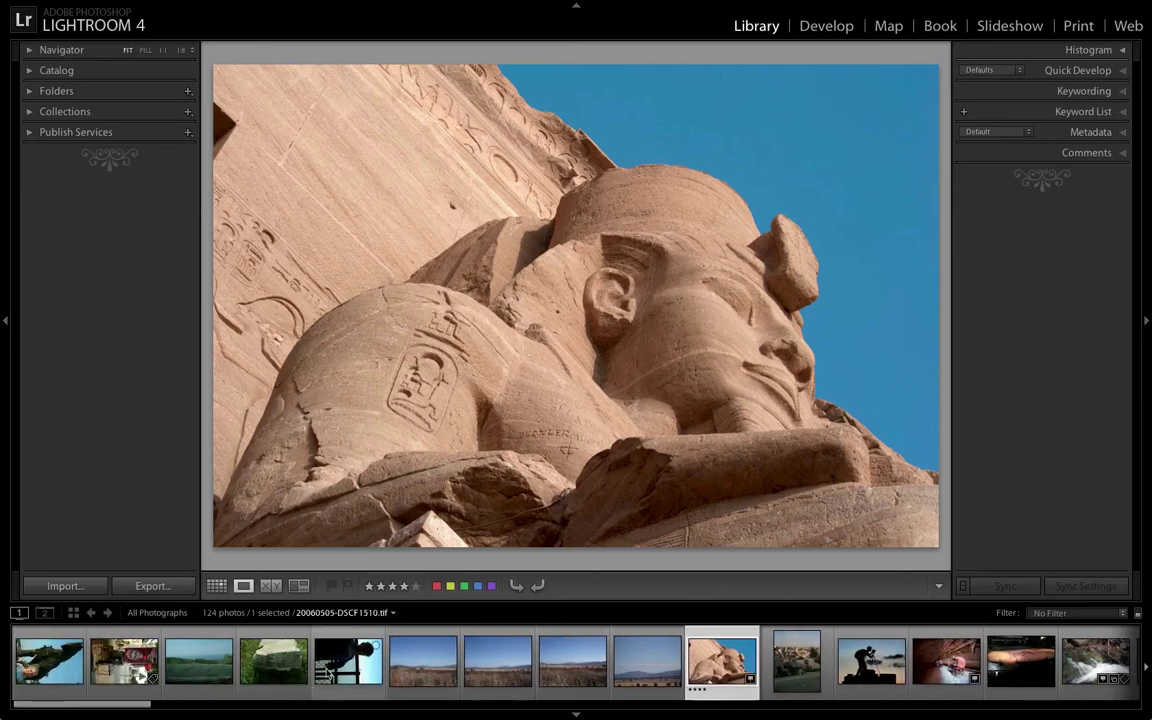
click(50, 655)
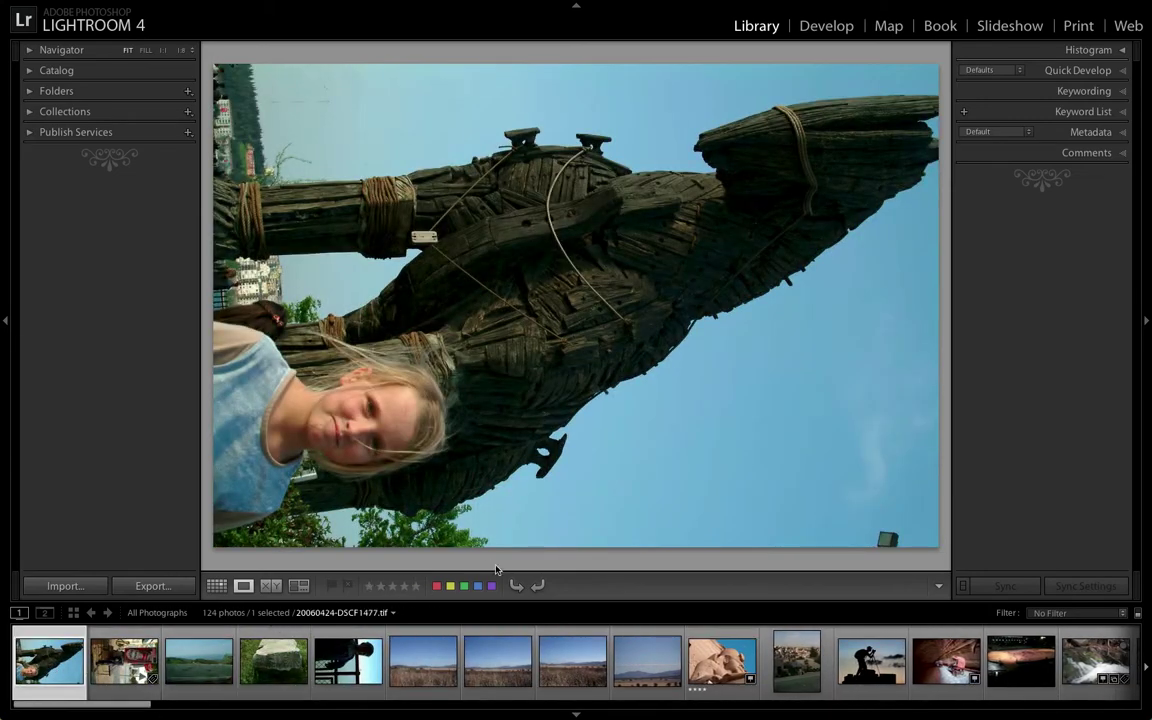
click(516, 586)
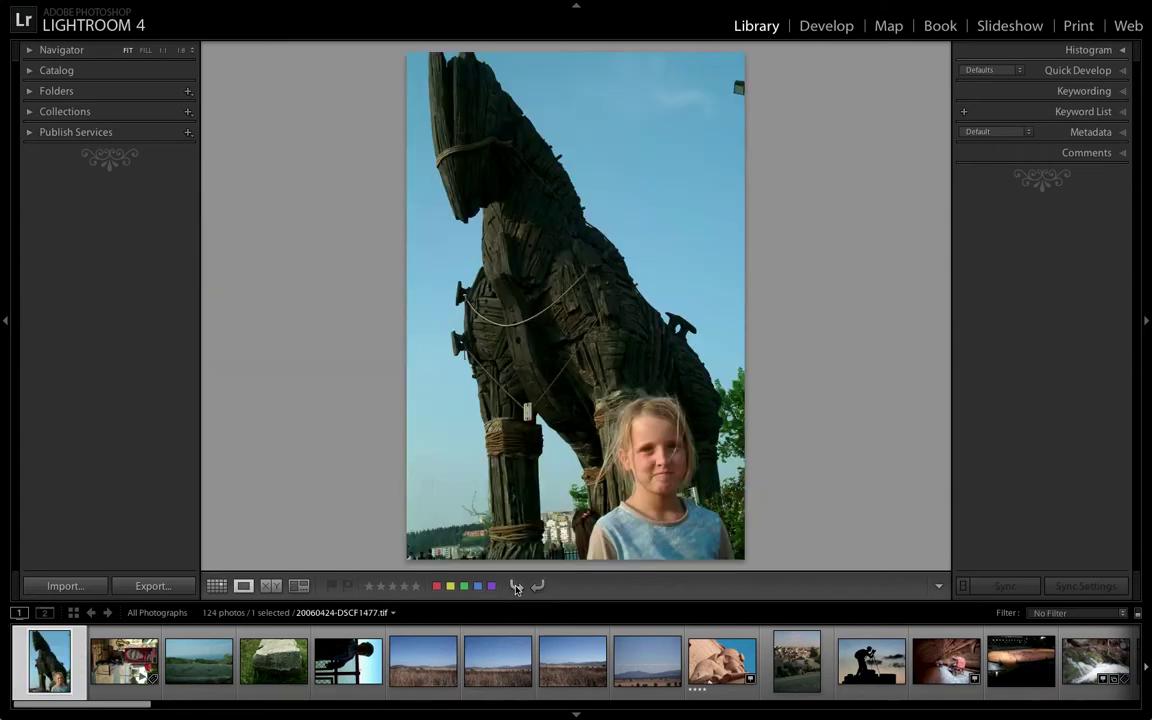
click(110, 676)
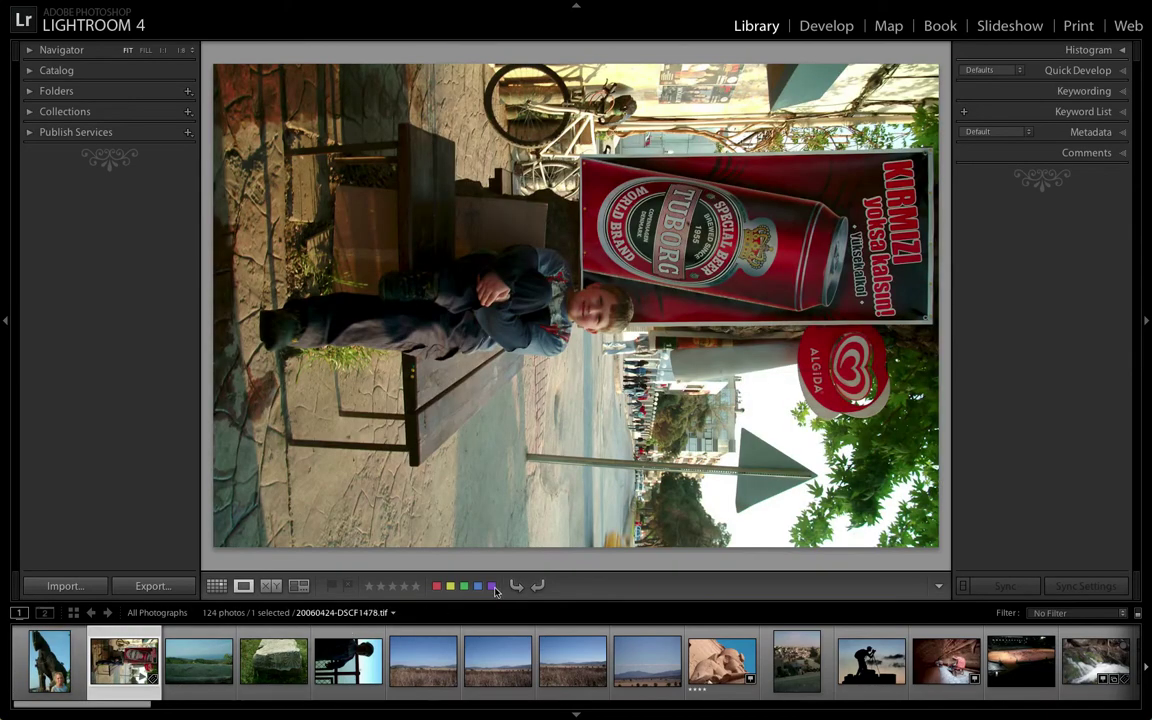
click(512, 586)
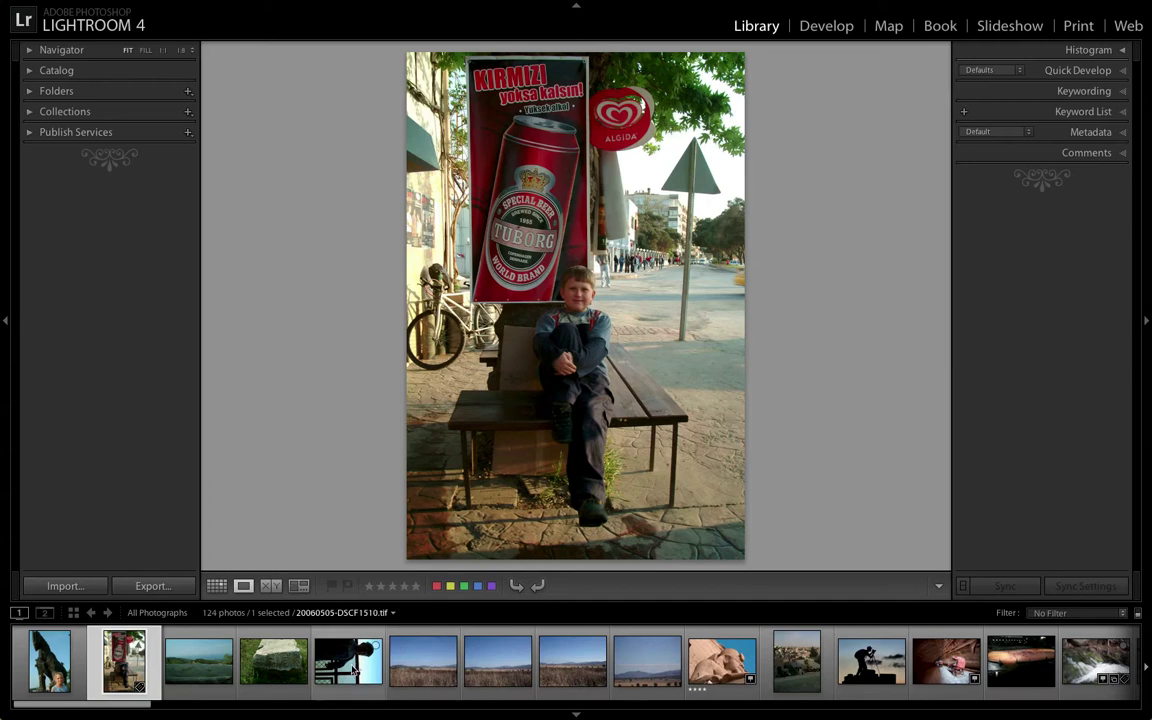
Rotate the photo of the boy at the railing counterclockwise to portrait and return to Grid view
key(Right)
key(Right)
key(Right)
click(516, 586)
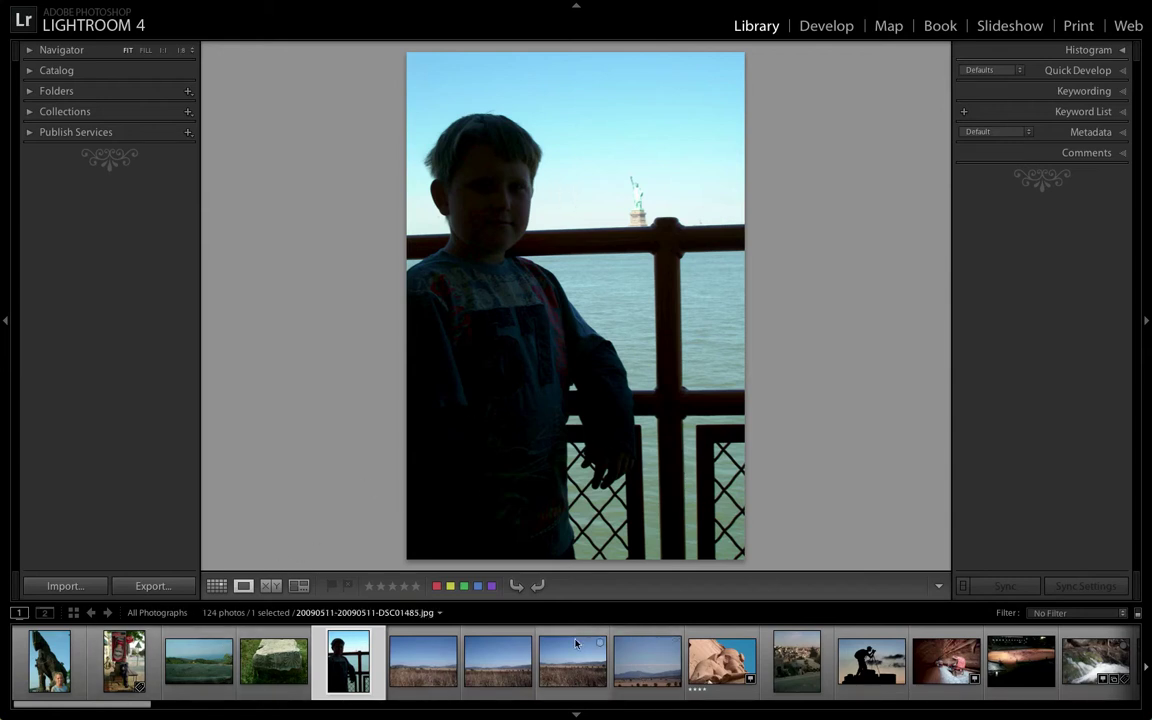
click(222, 587)
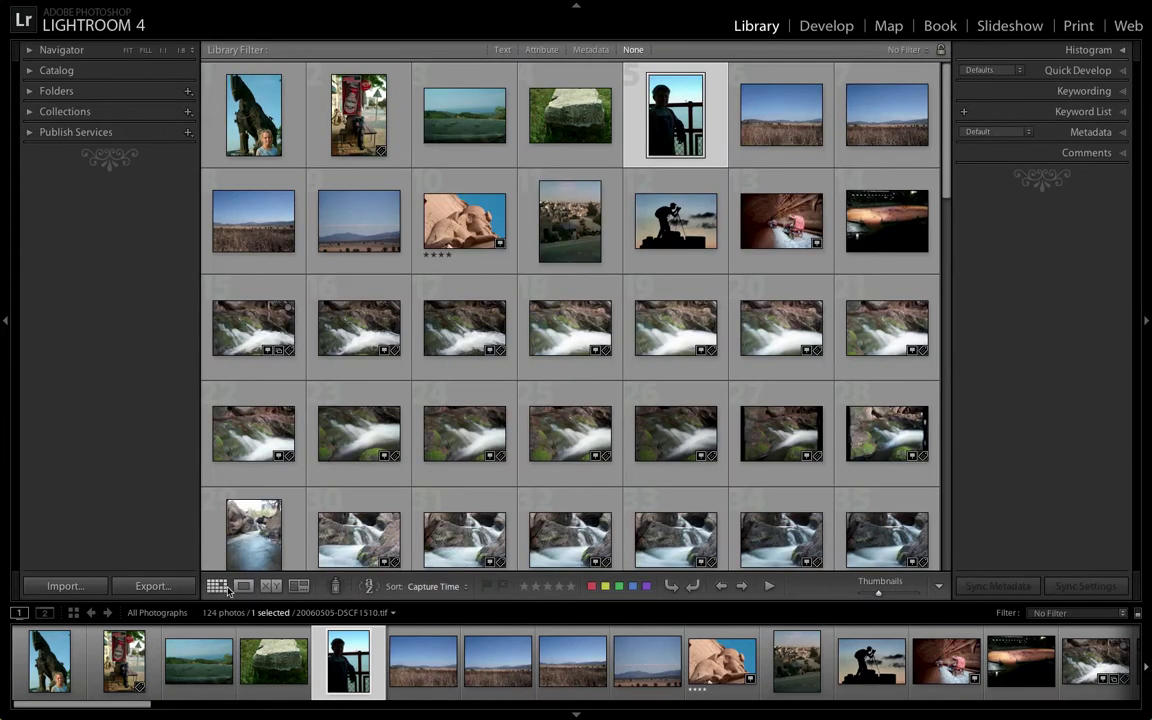
click(243, 587)
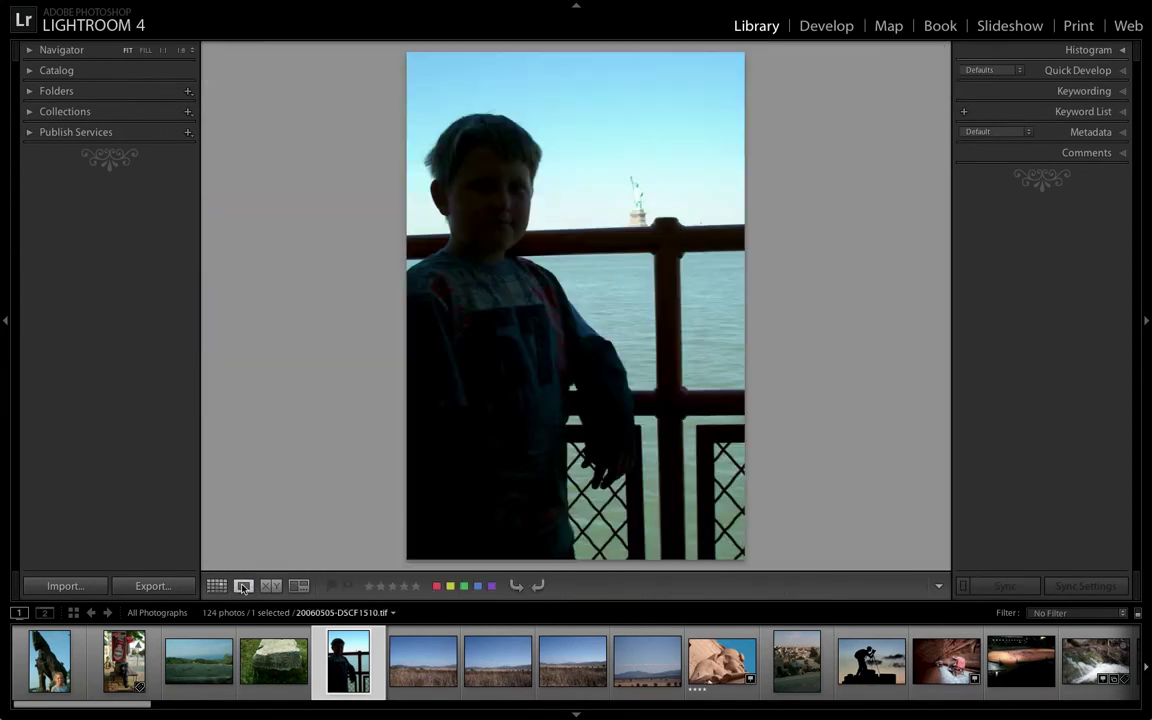
click(217, 586)
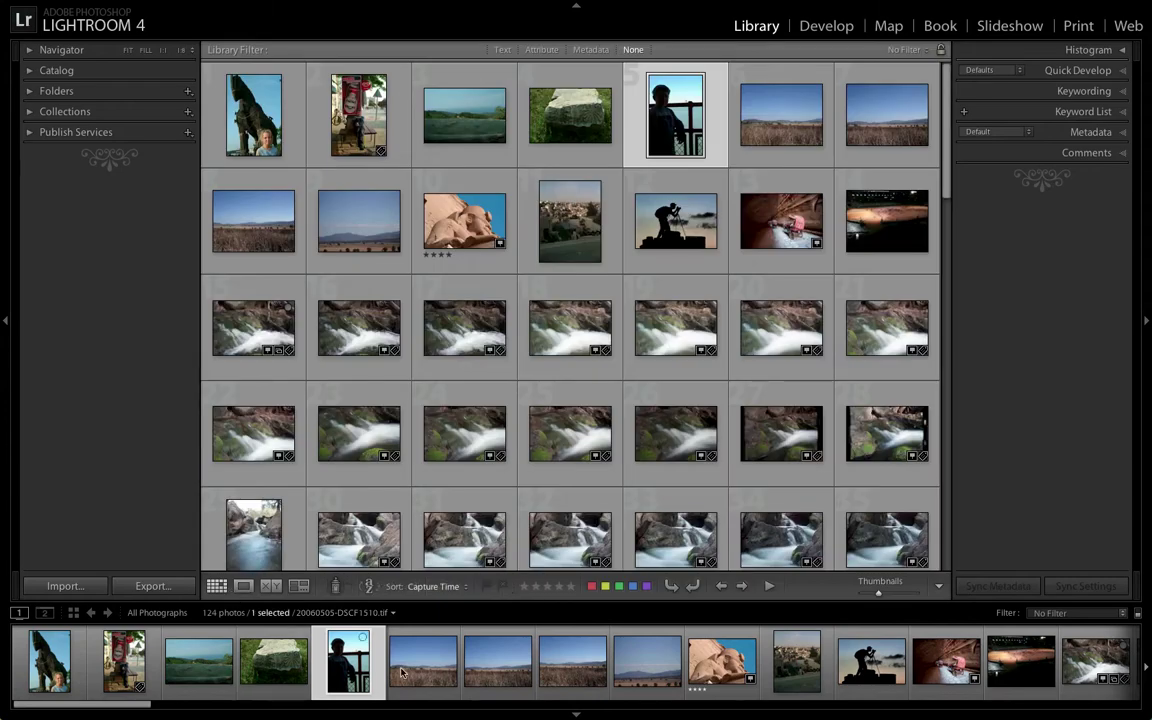
Select field photos 6 and 7 together and display them side by side in Survey view
click(400, 672)
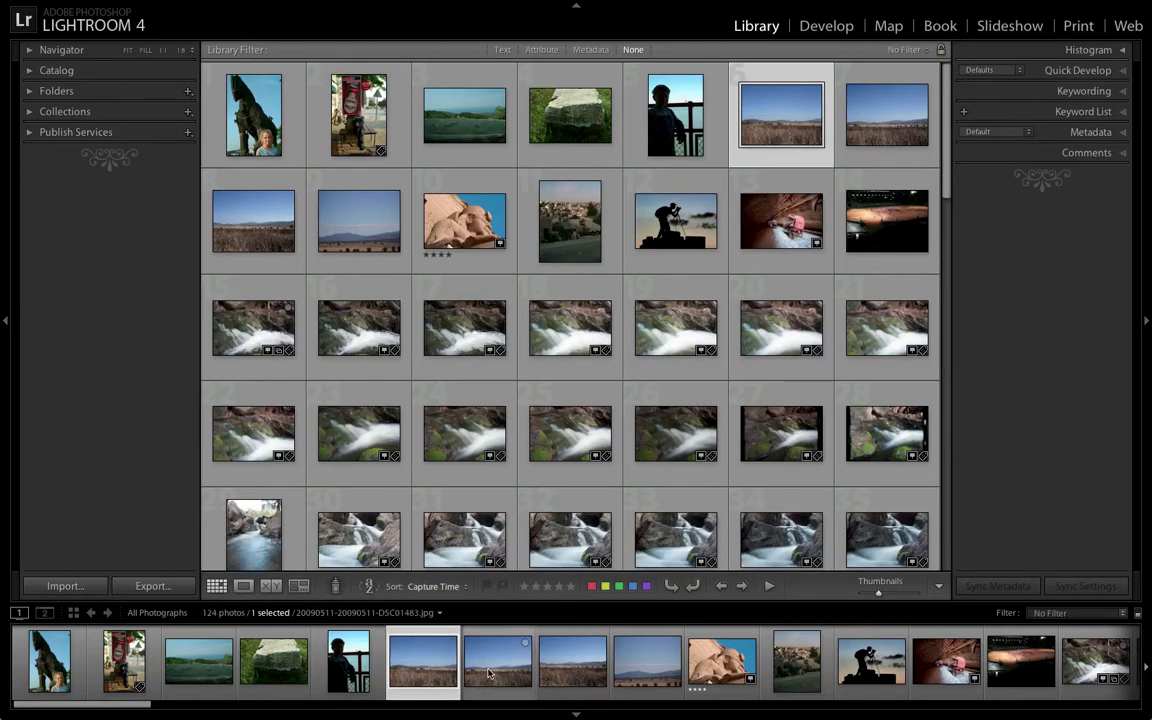
ctrl+click(489, 673)
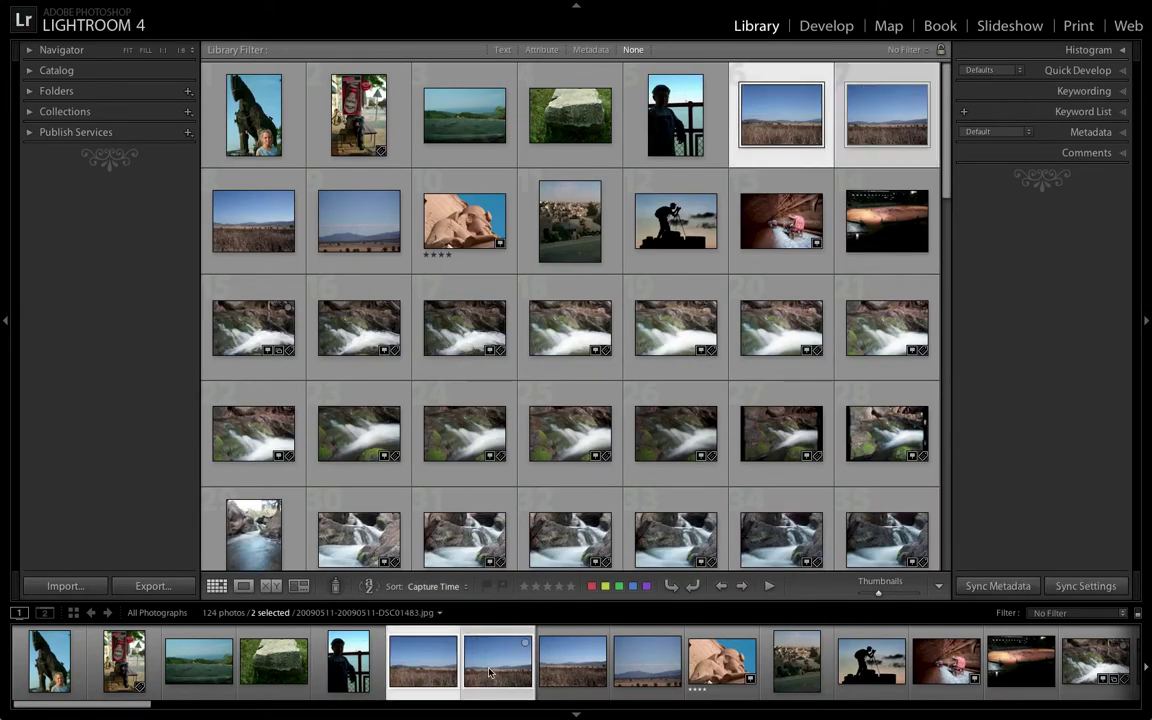
click(290, 596)
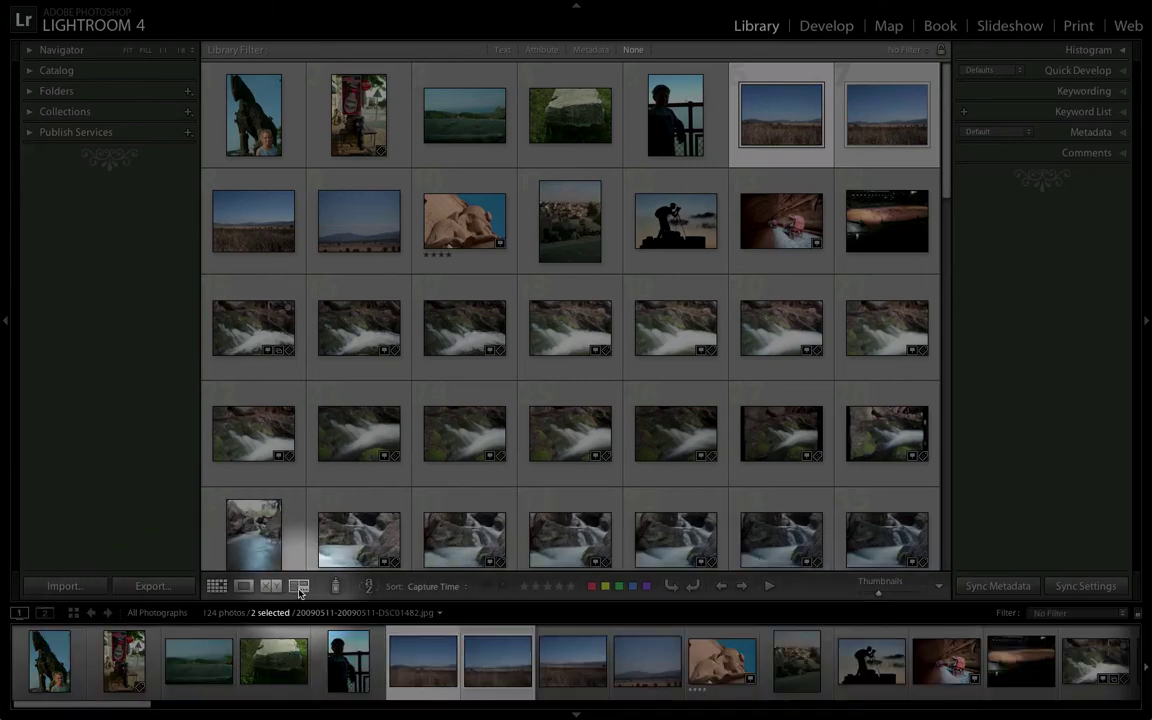
click(299, 587)
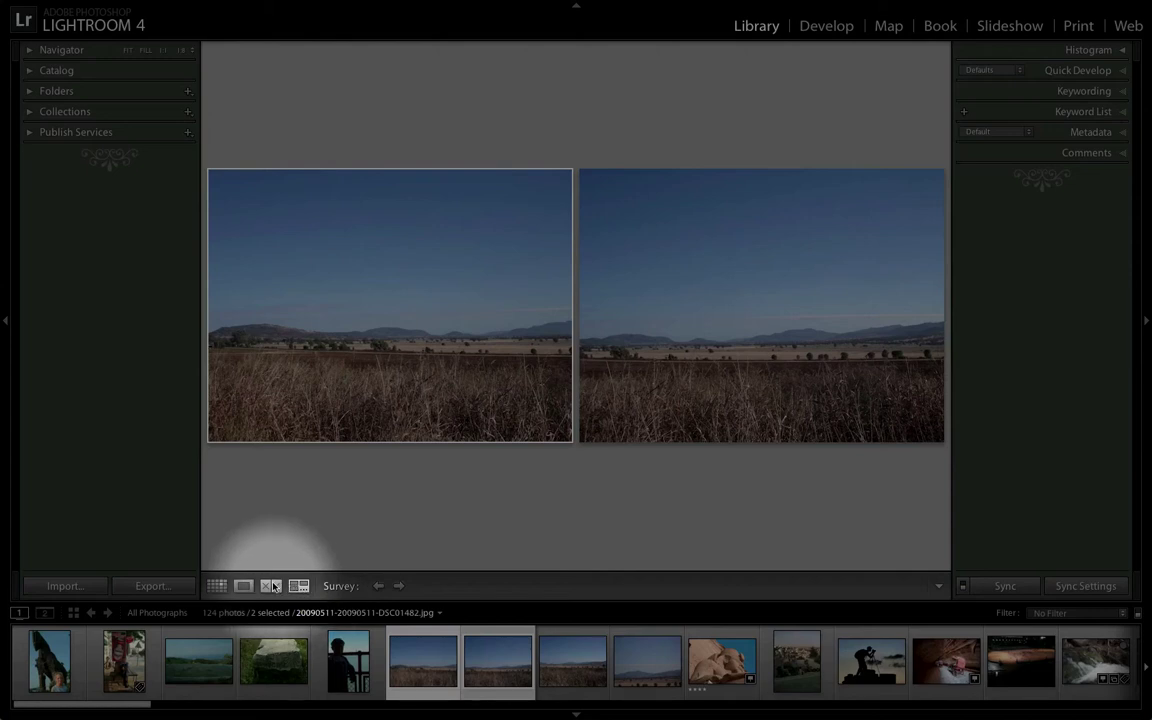
Switch the two selected field photos between Compare and Survey views, ending in Compare view
click(271, 587)
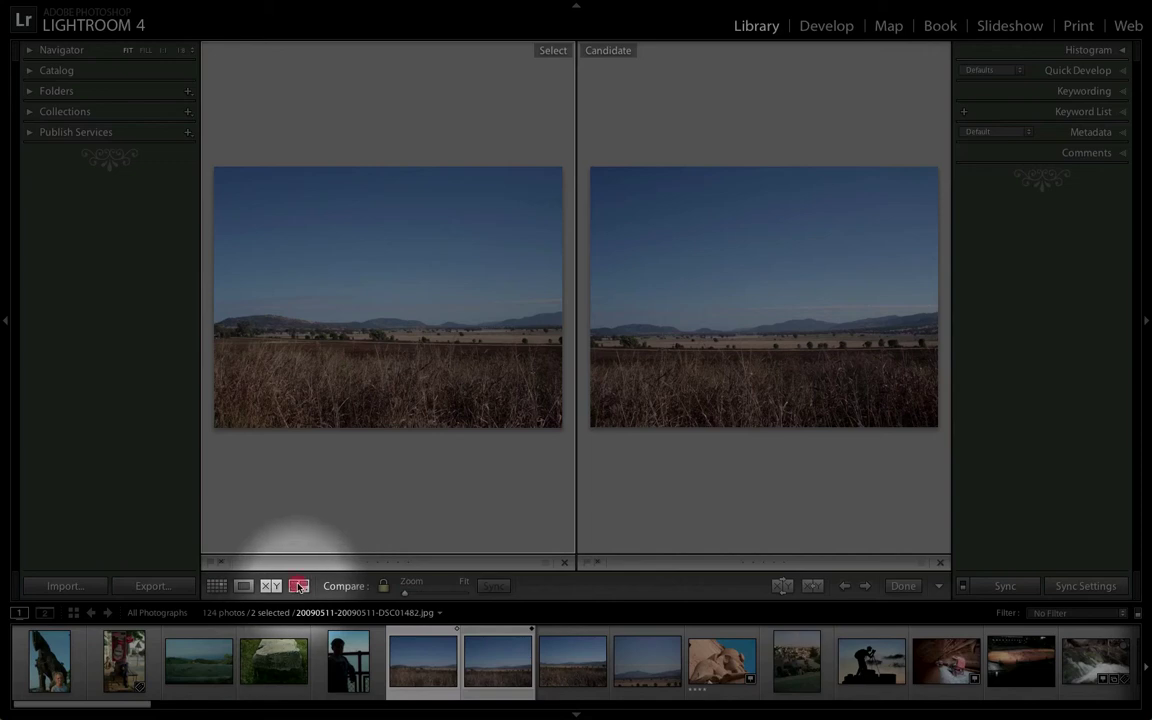
key(n)
click(276, 590)
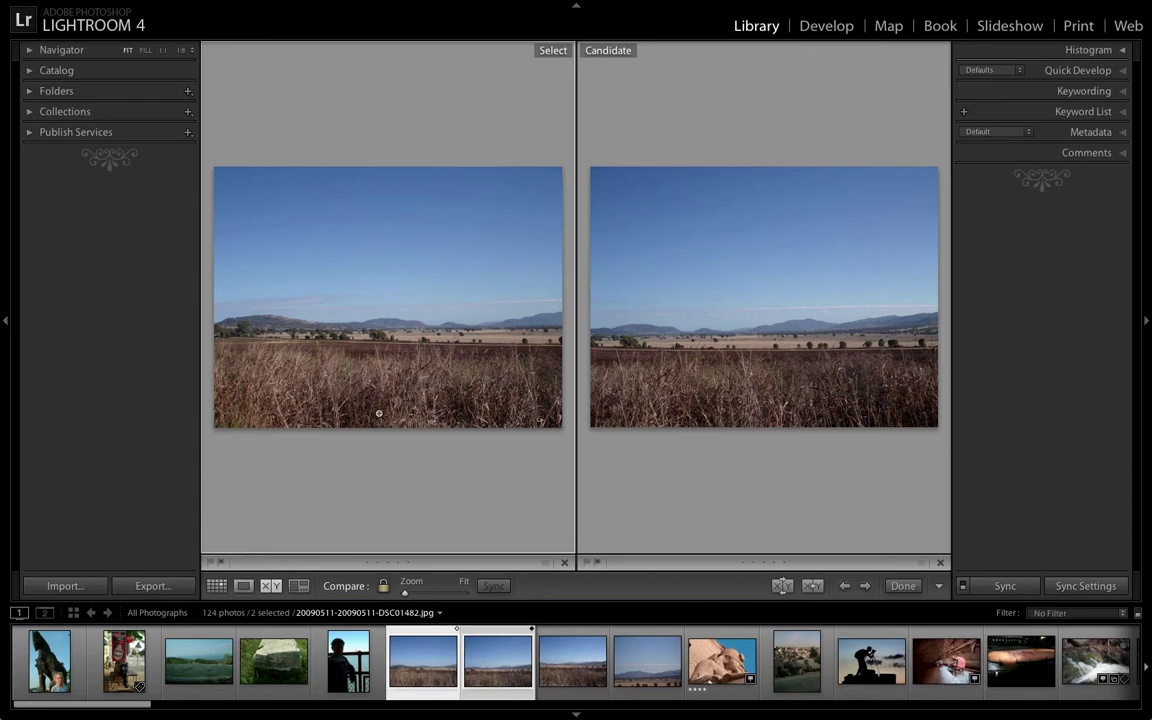
Return to Grid view and enlarge the thumbnails to four photos per row
key(g)
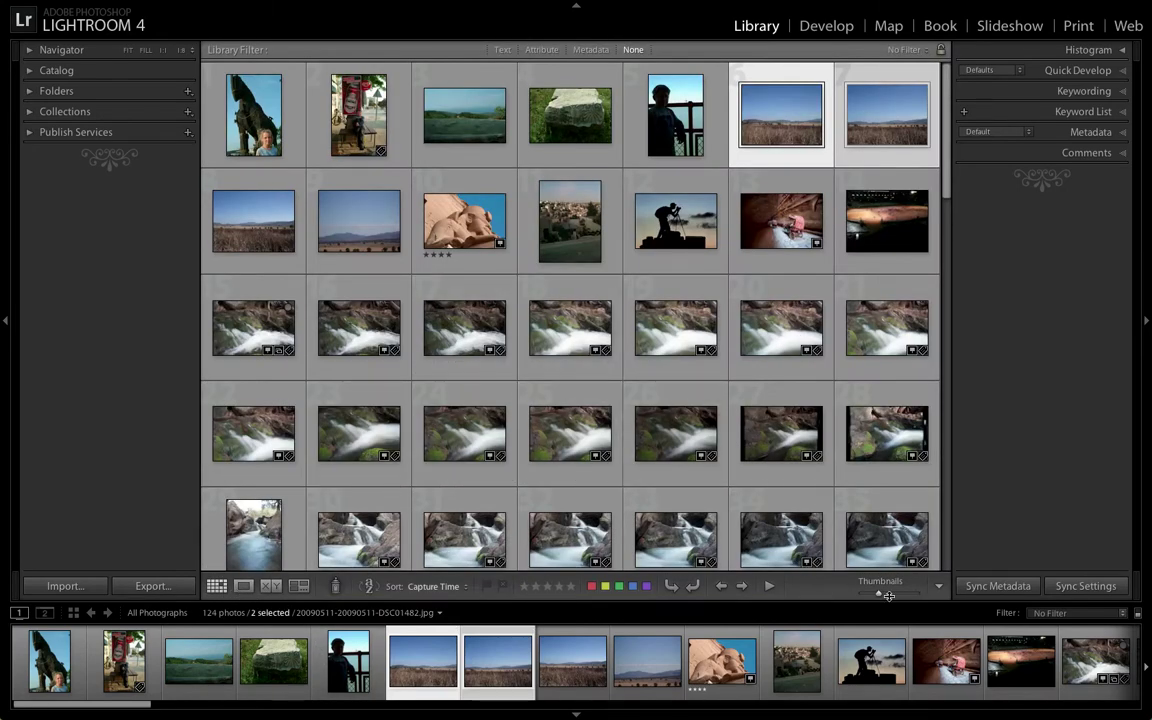
drag(881, 594, 893, 594)
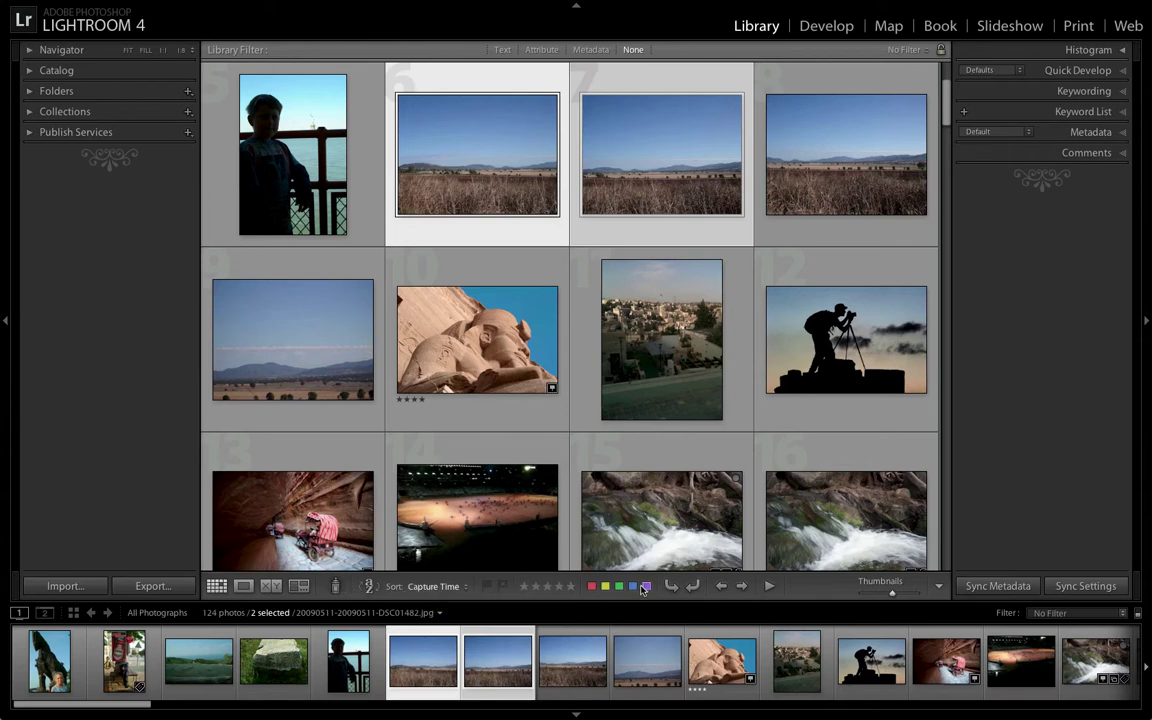
click(939, 586)
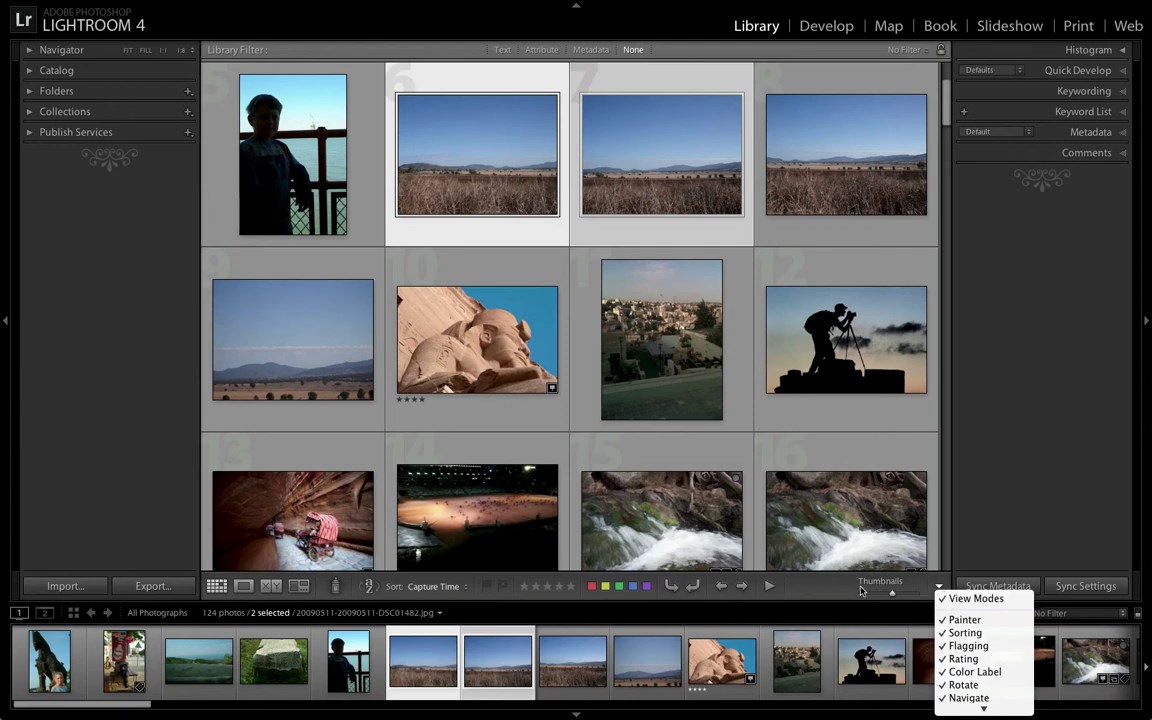
click(829, 588)
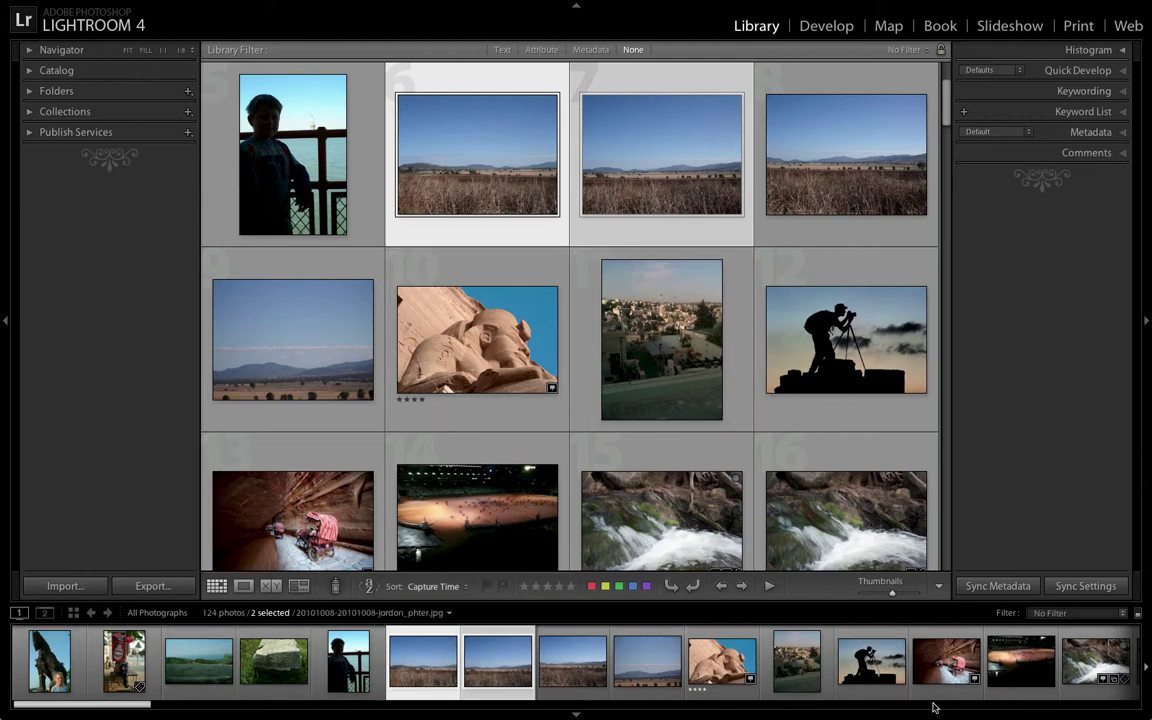
click(652, 684)
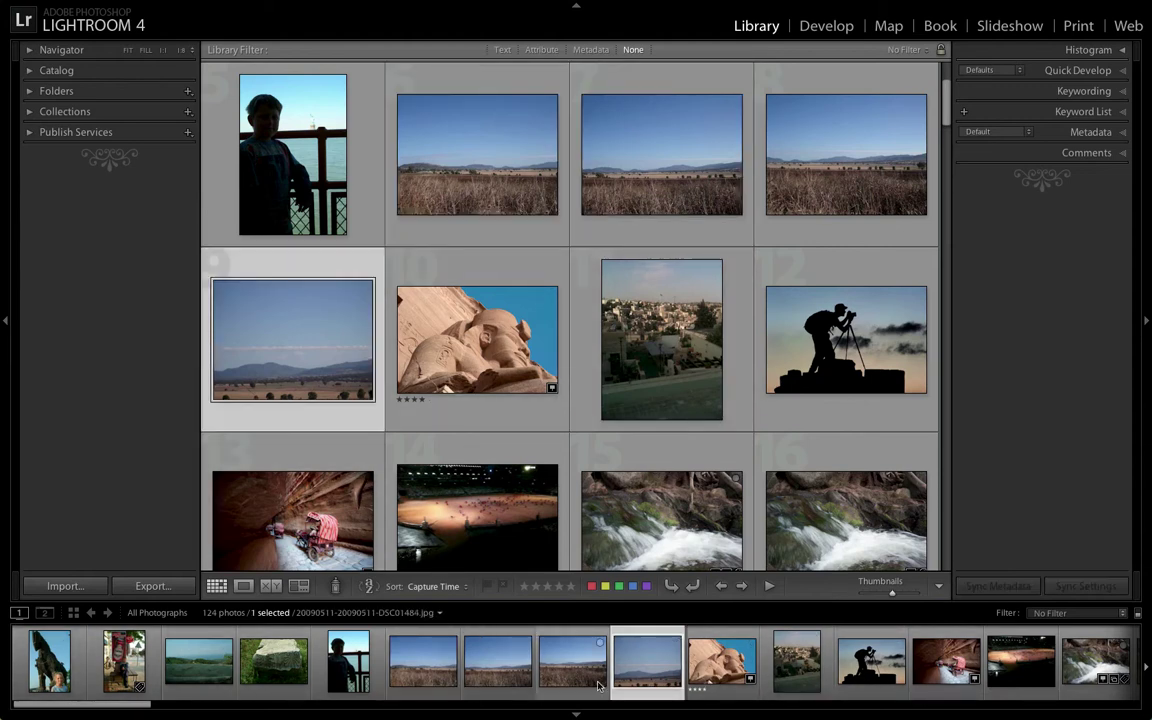
click(588, 686)
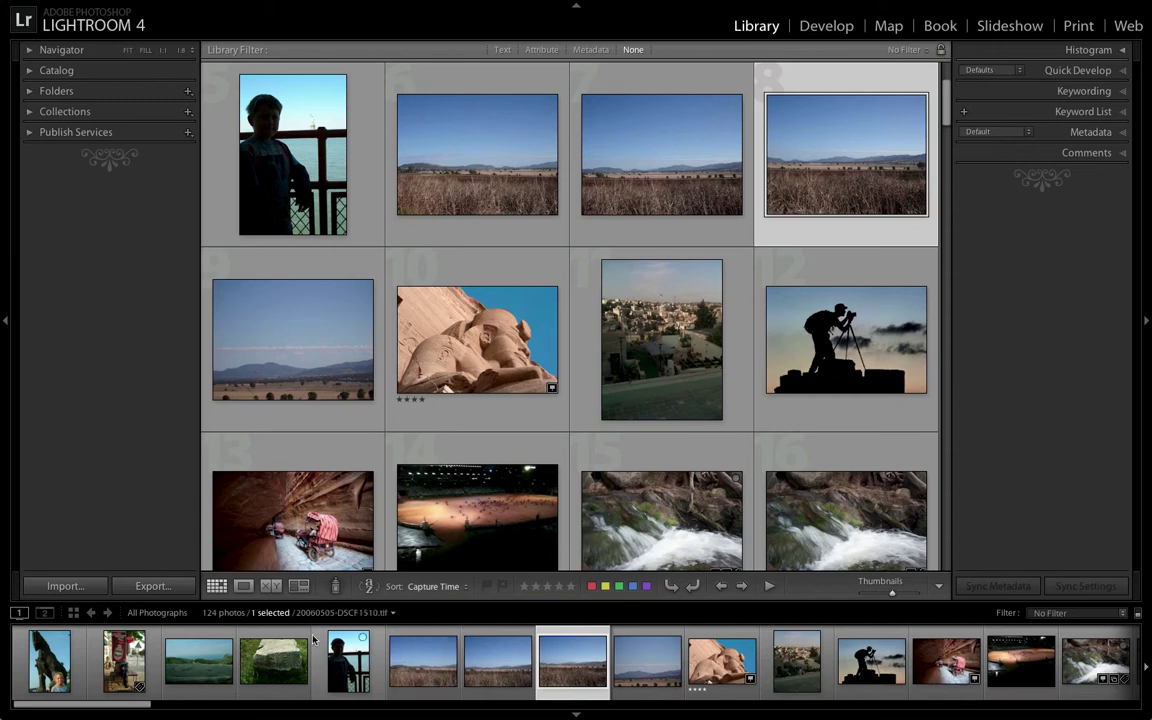
click(243, 587)
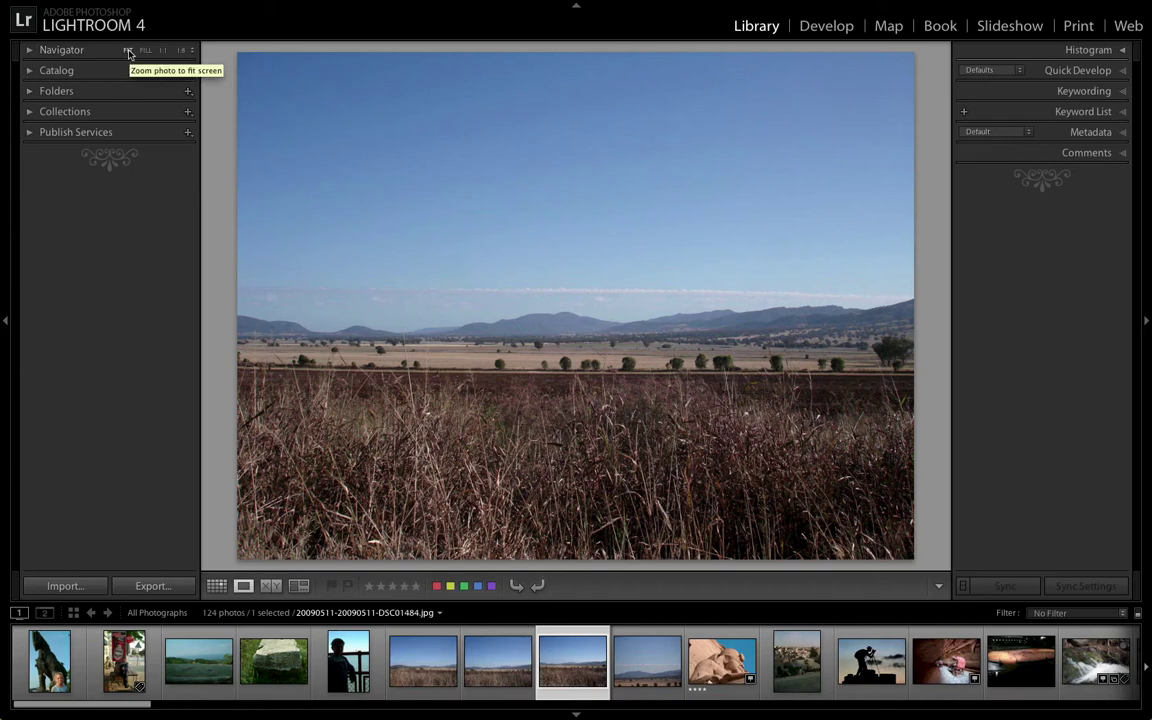
key(g)
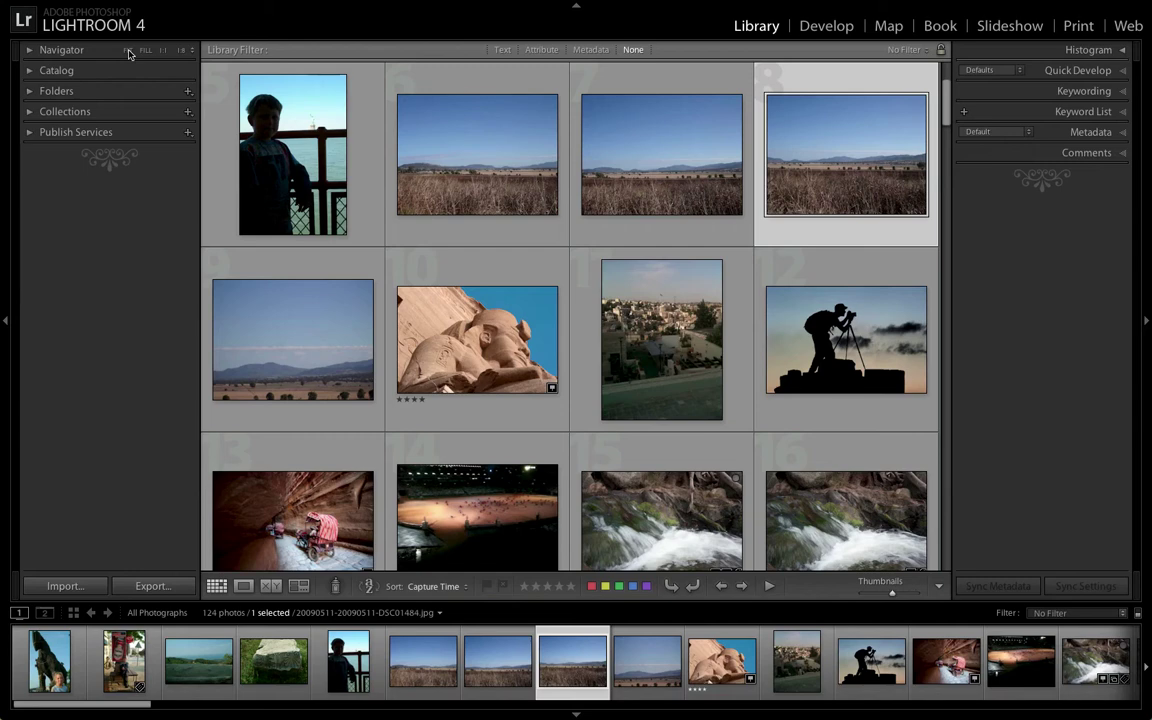
View field photo 8 enlarged at Fit, Fill and Fit again, ending at 1:1 zoom
click(128, 51)
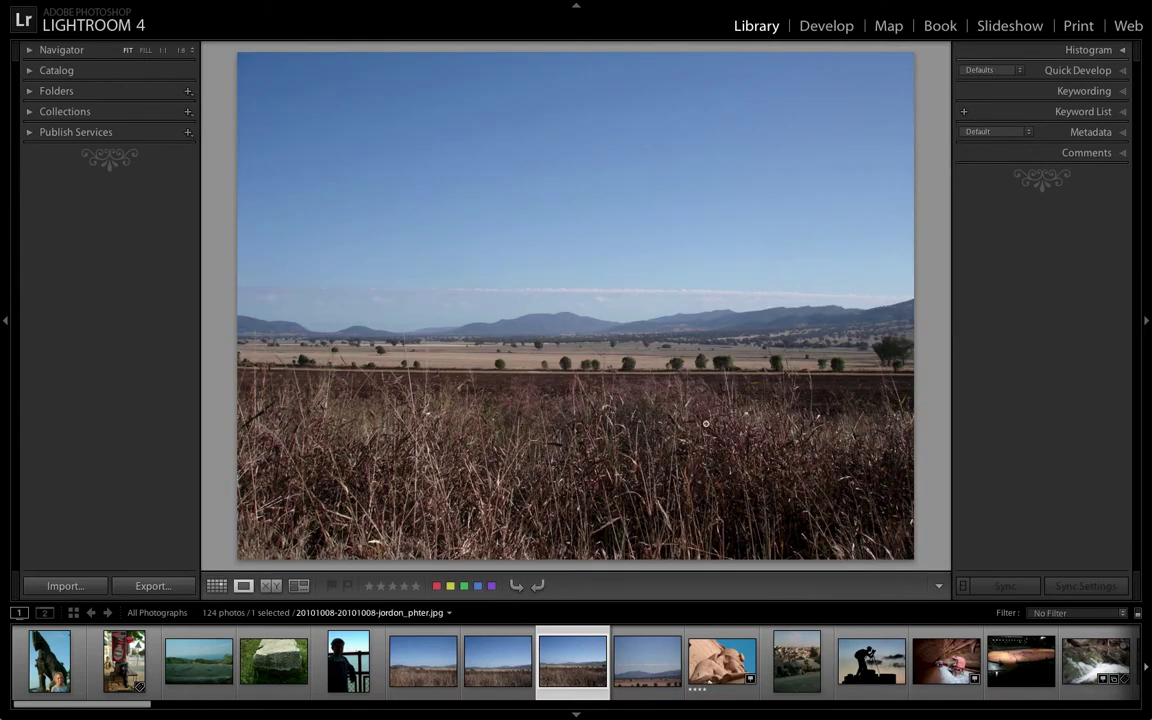
click(146, 51)
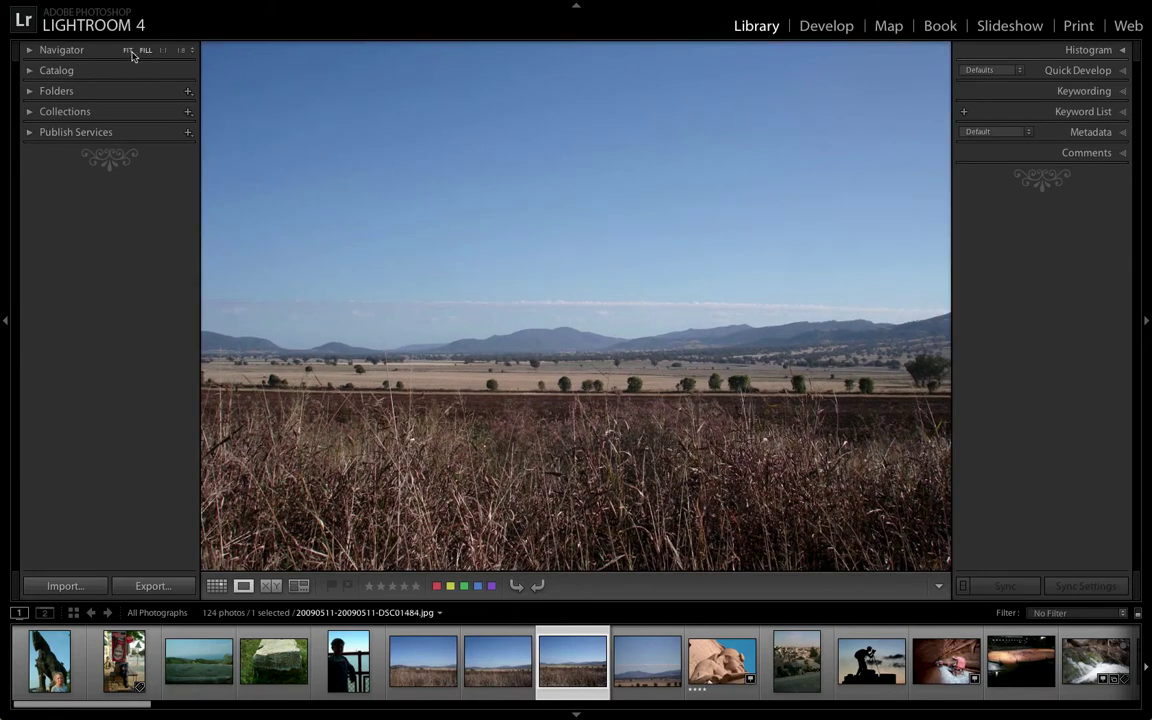
click(129, 51)
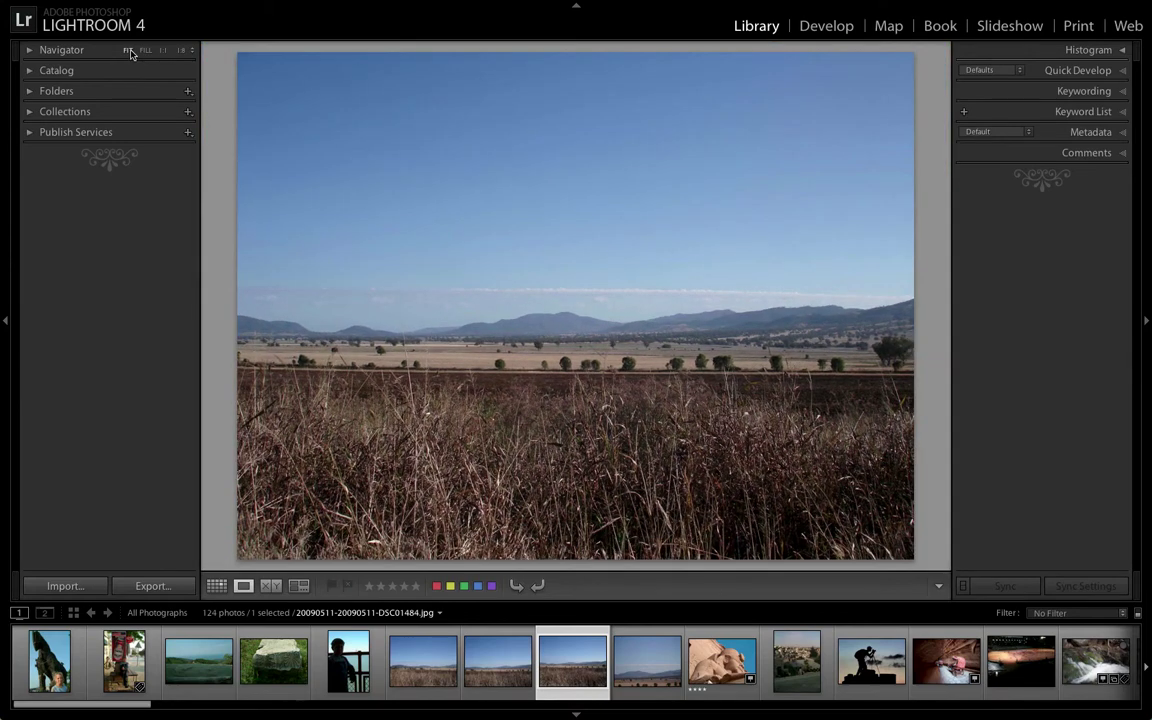
click(161, 51)
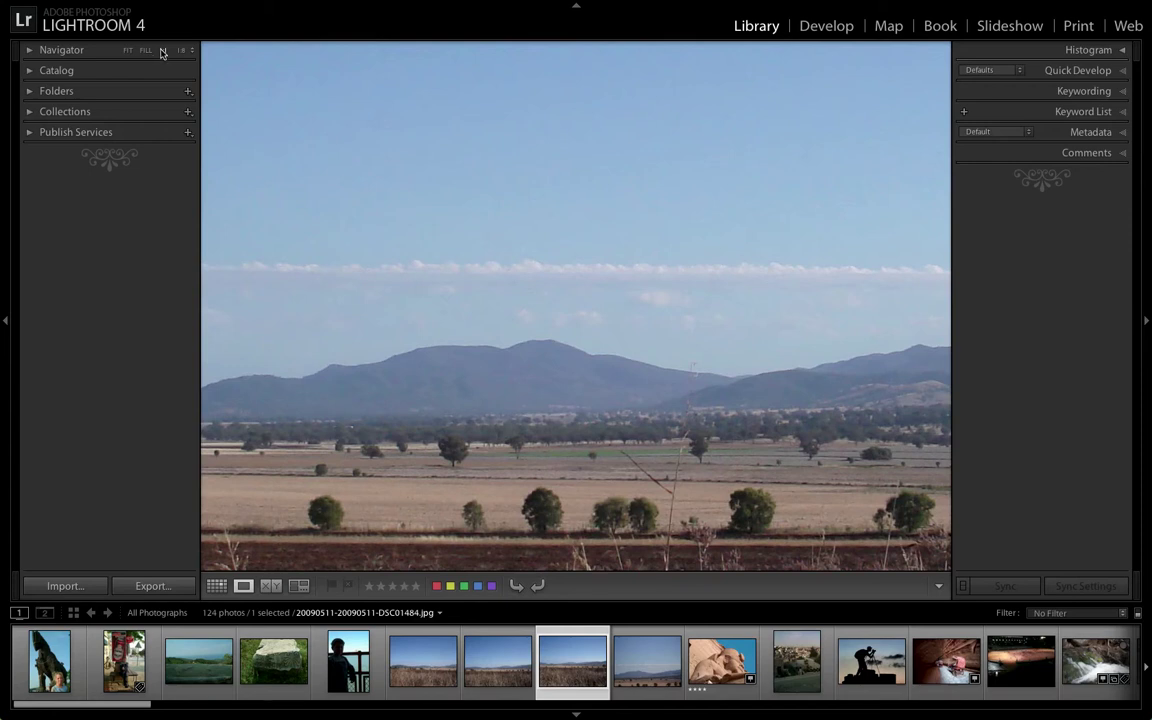
View the field photo at 1:8 and 1:4 zoom, and return it to Fit
click(191, 51)
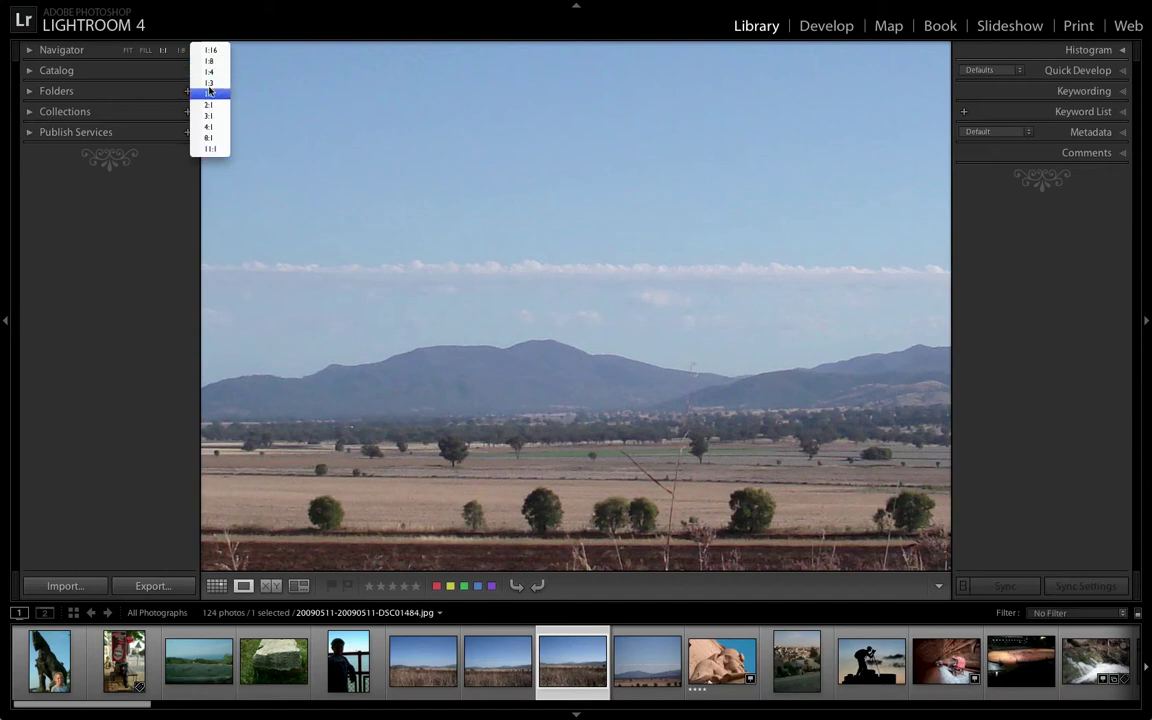
click(208, 64)
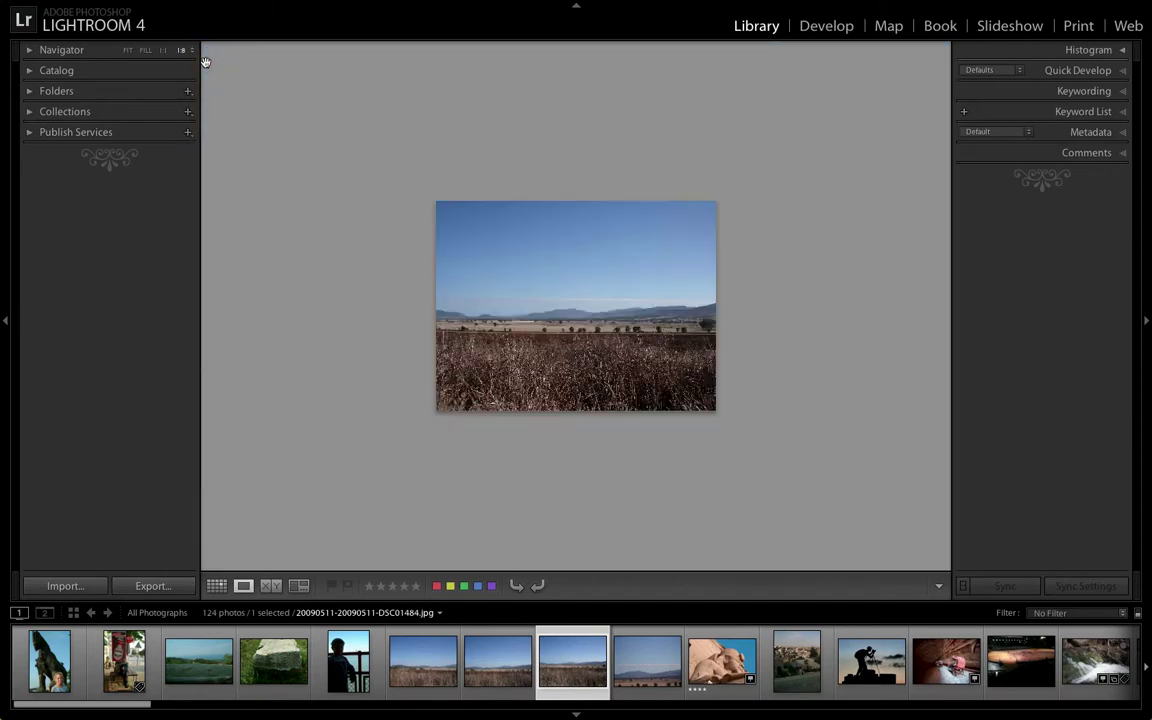
click(188, 54)
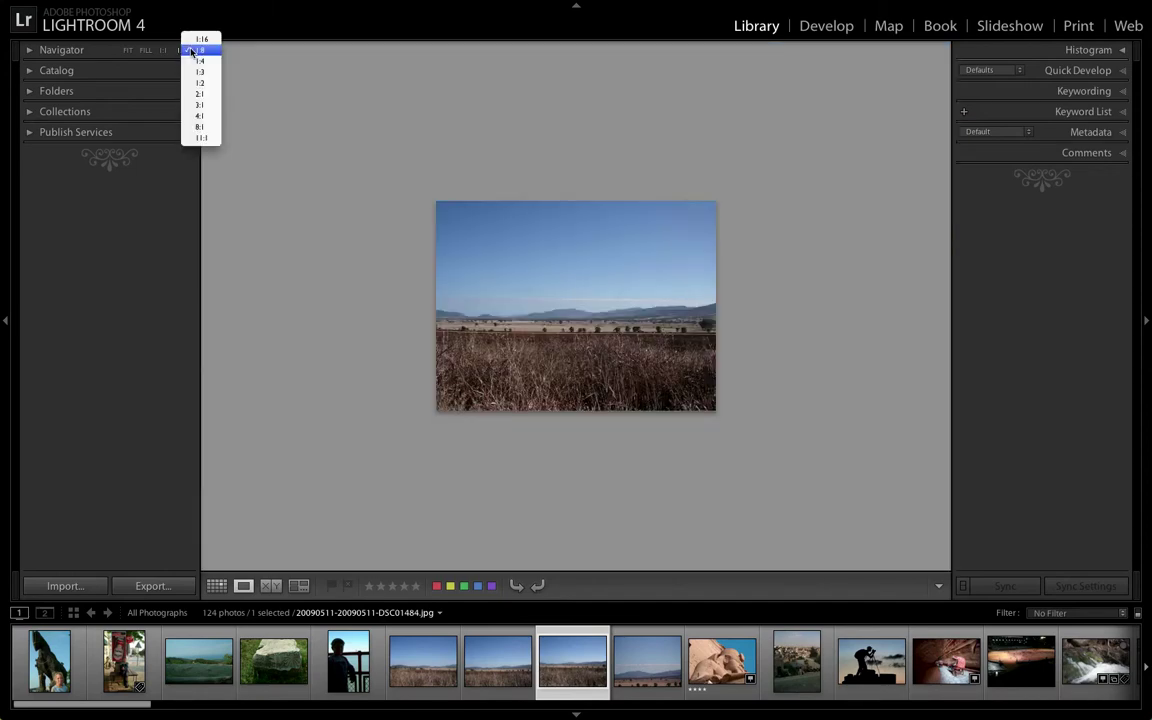
click(192, 64)
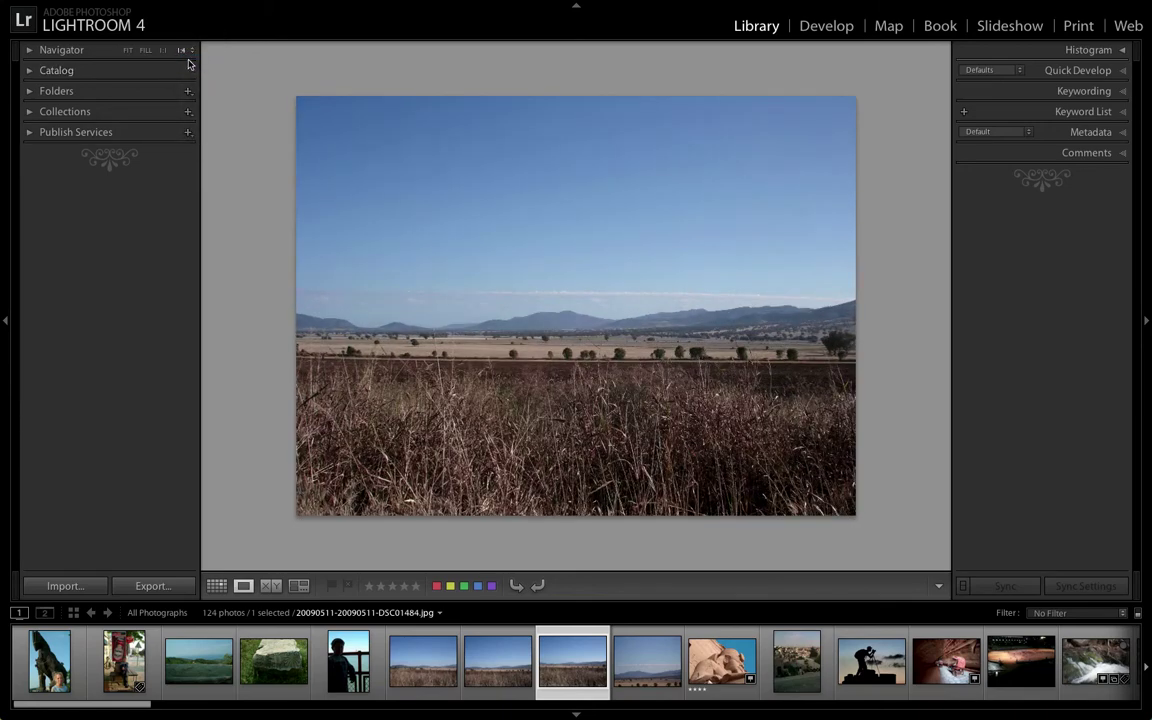
click(128, 50)
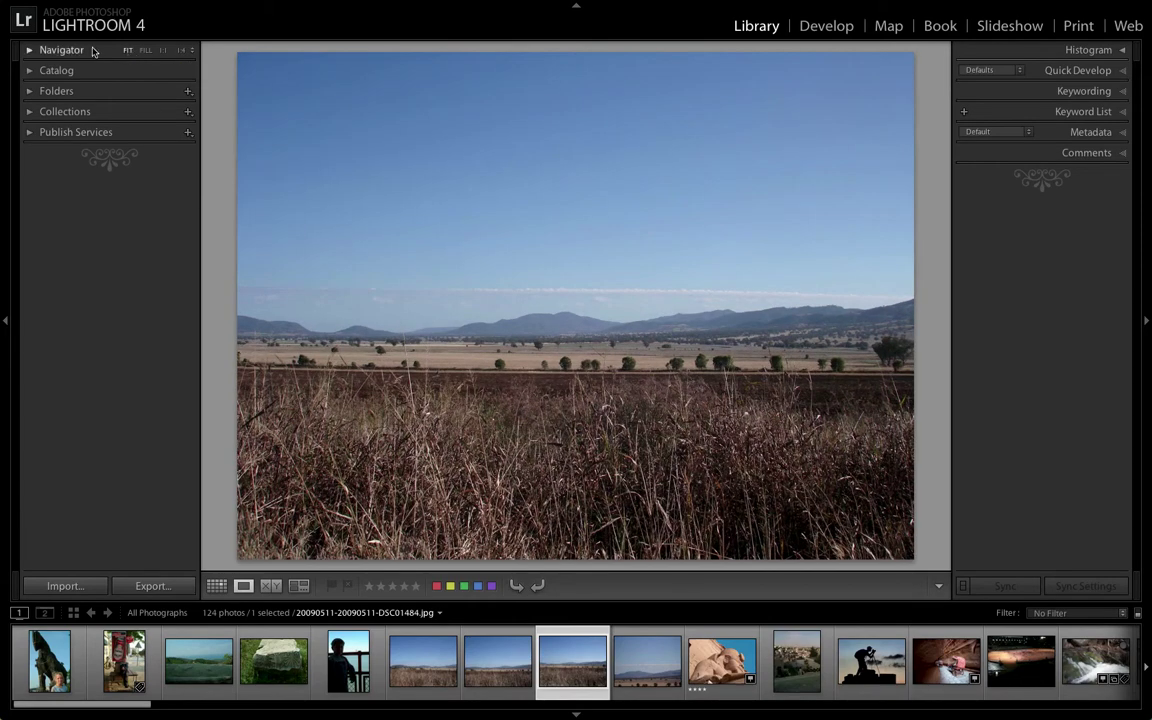
Expand the Navigator, inspect the field photo's lower-left central area at 1:1, and return through Fit to Grid view
click(29, 50)
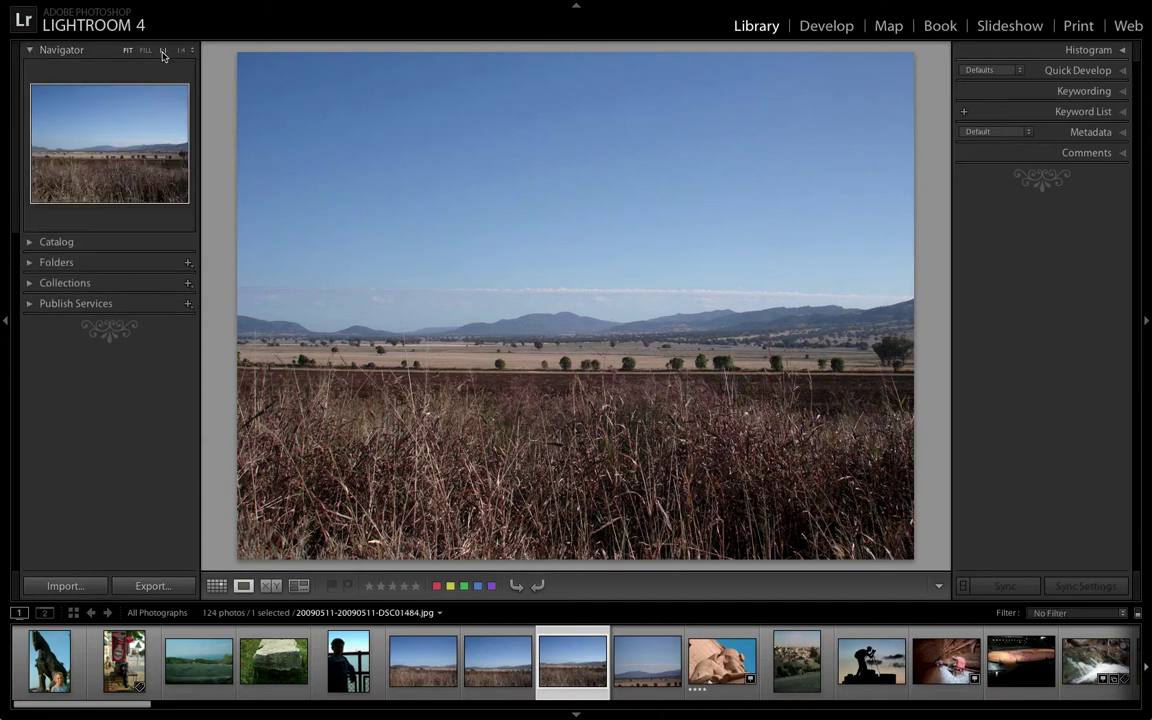
click(163, 53)
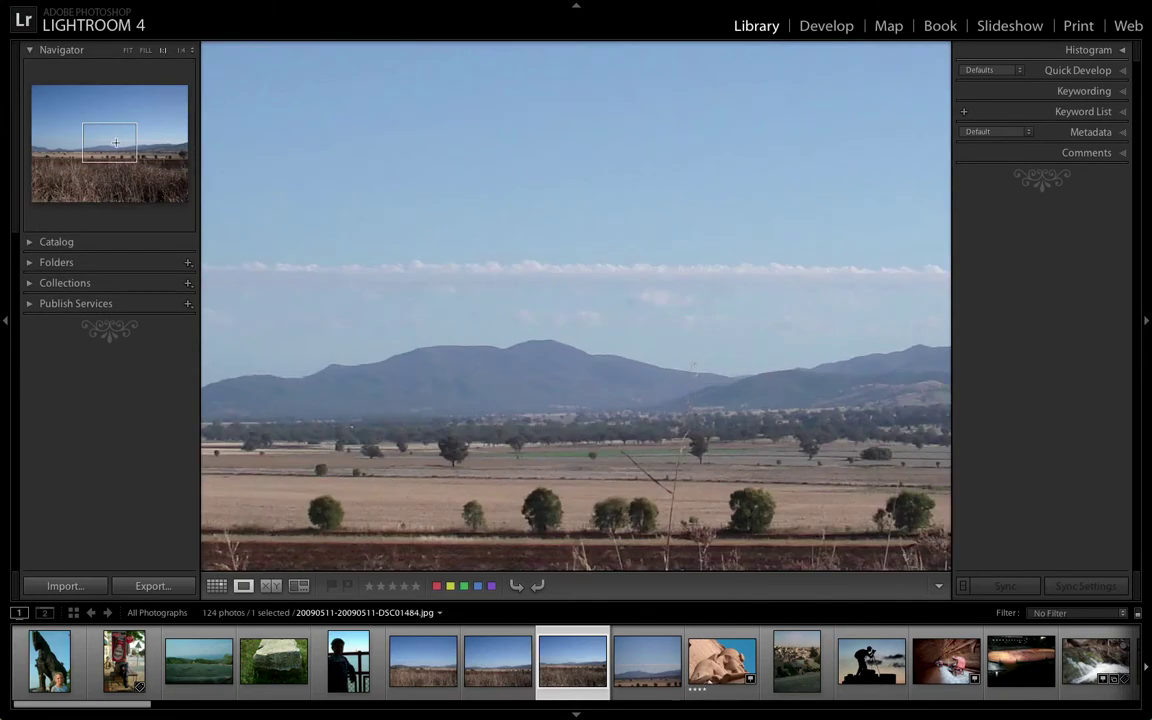
mouse_move(115, 143)
mouse_down()
mouse_move(105, 167)
mouse_move(91, 152)
mouse_move(112, 150)
mouse_move(99, 149)
mouse_up()
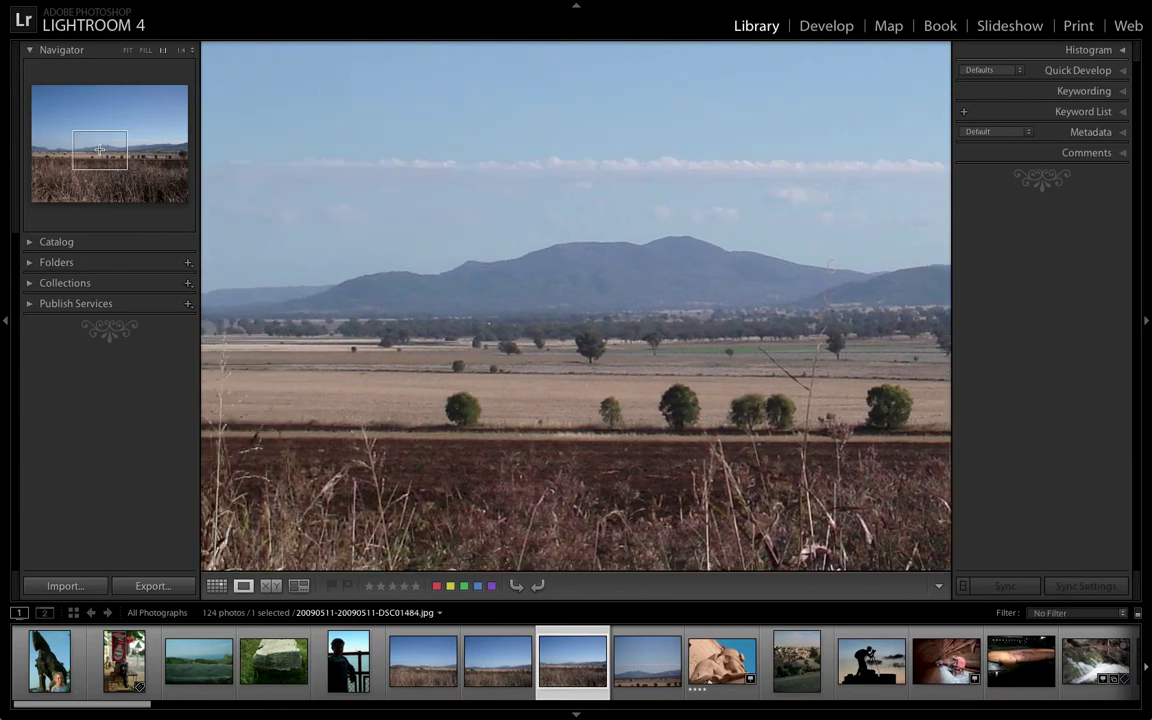
click(127, 50)
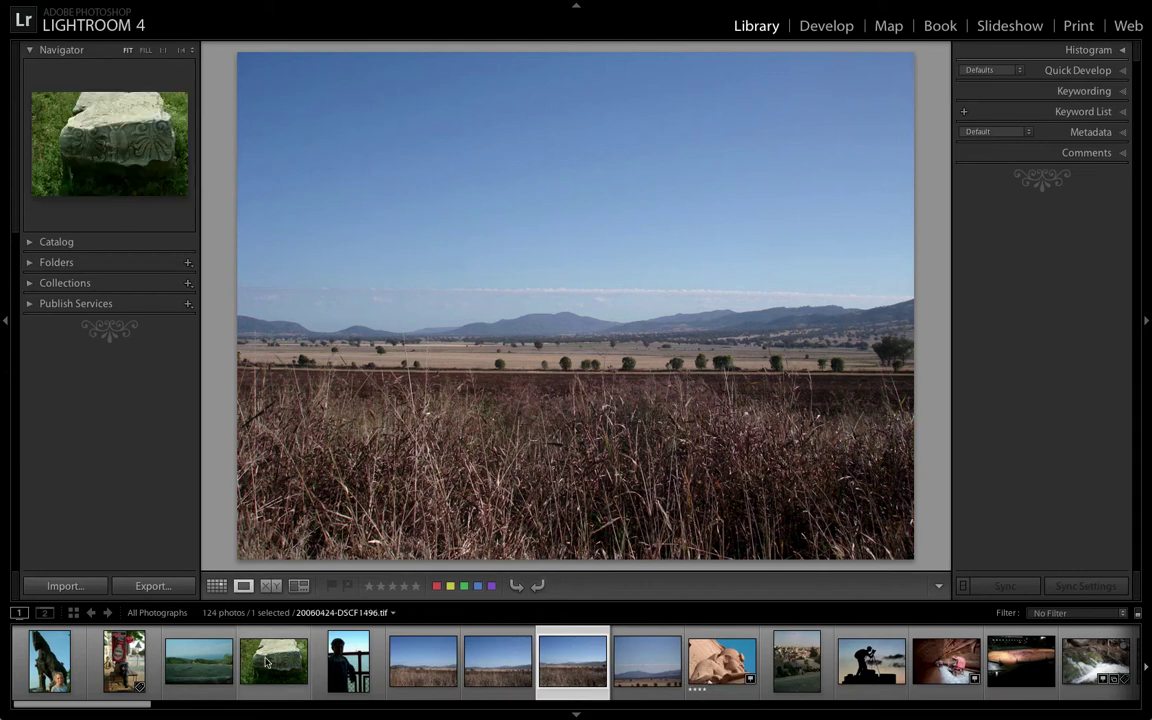
click(217, 586)
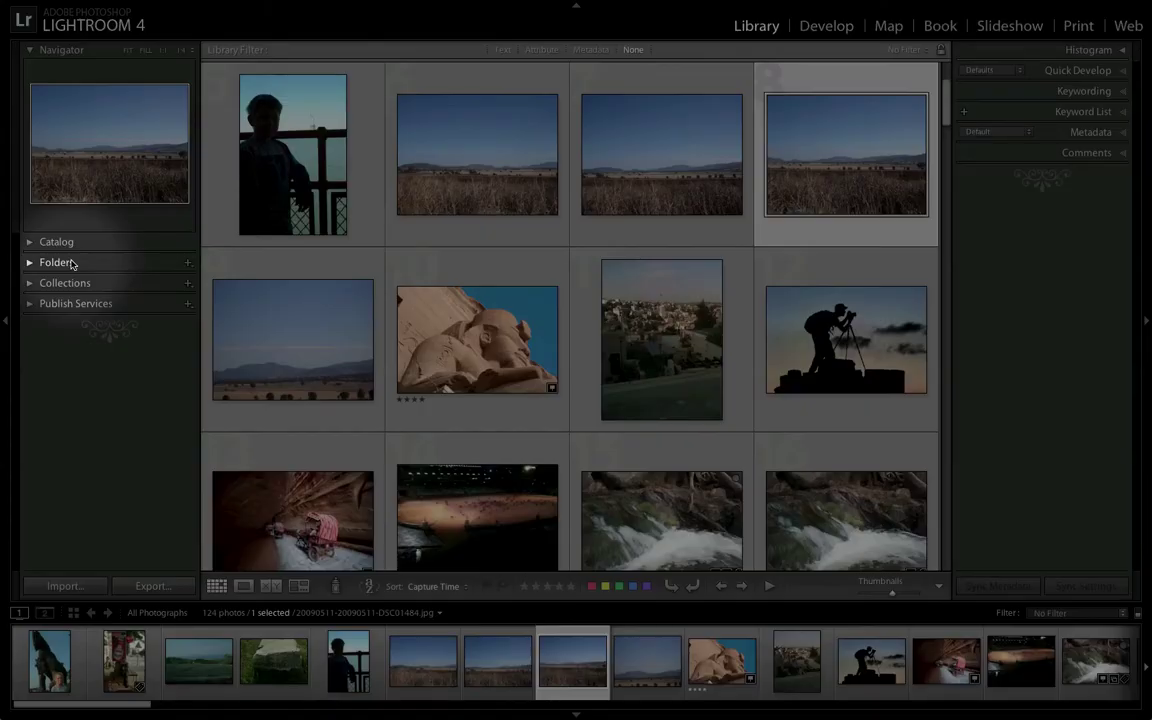
Expand the Catalog list, display the Previous Import photos, and collapse the list again
click(30, 241)
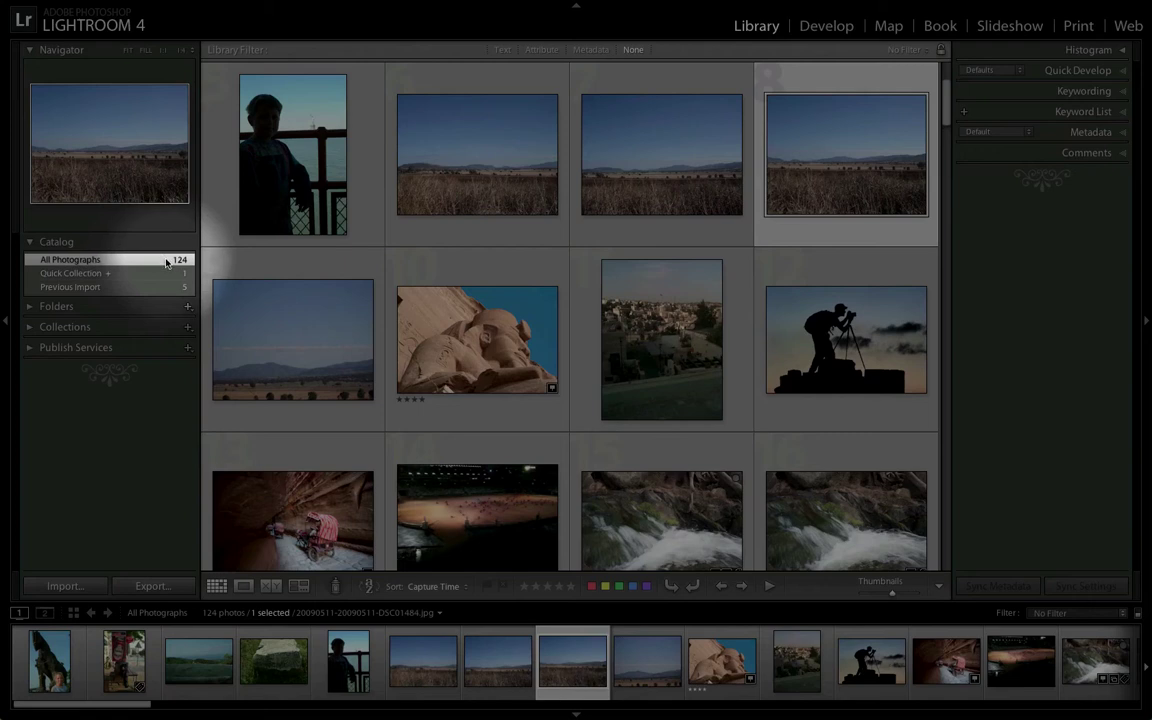
click(84, 288)
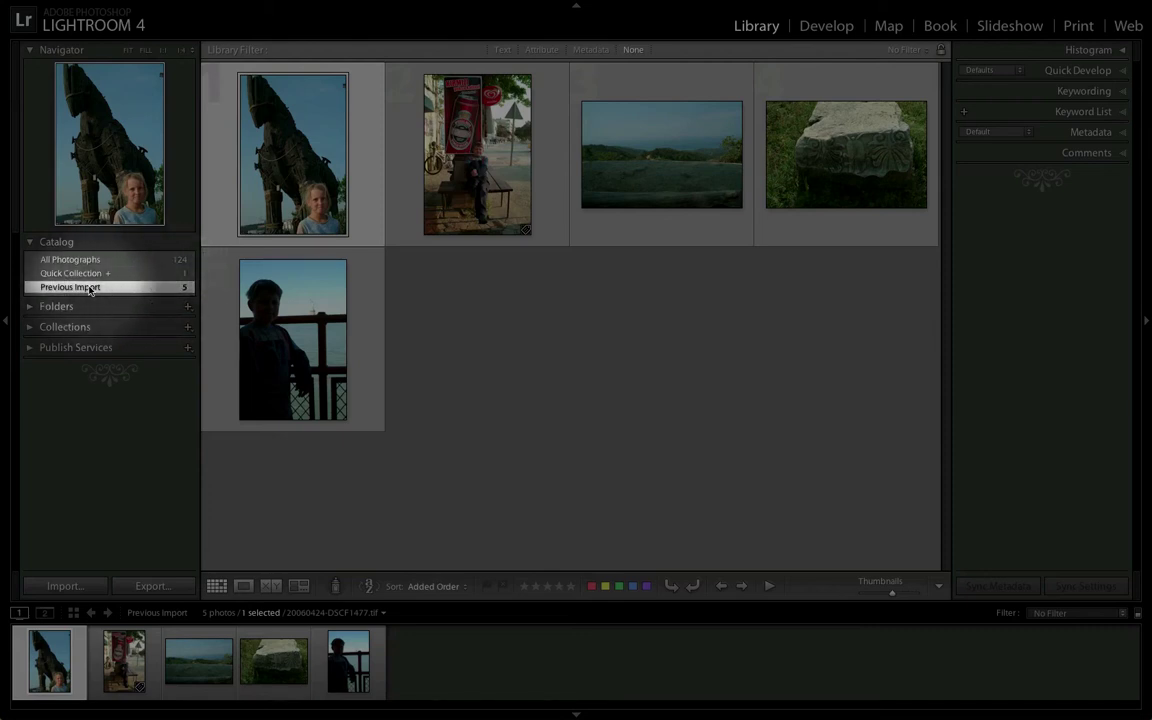
click(32, 244)
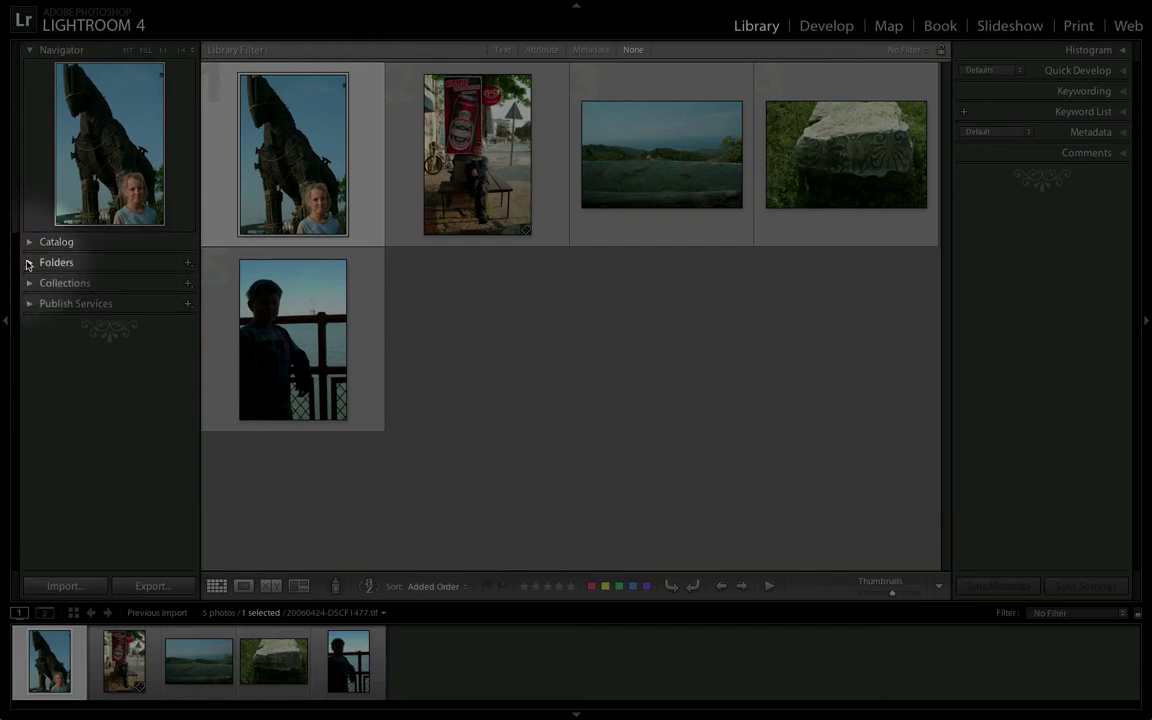
Expand the 2006 and 2009 folders and display the photos in 2006-05-05 and 2009-05-11
click(31, 263)
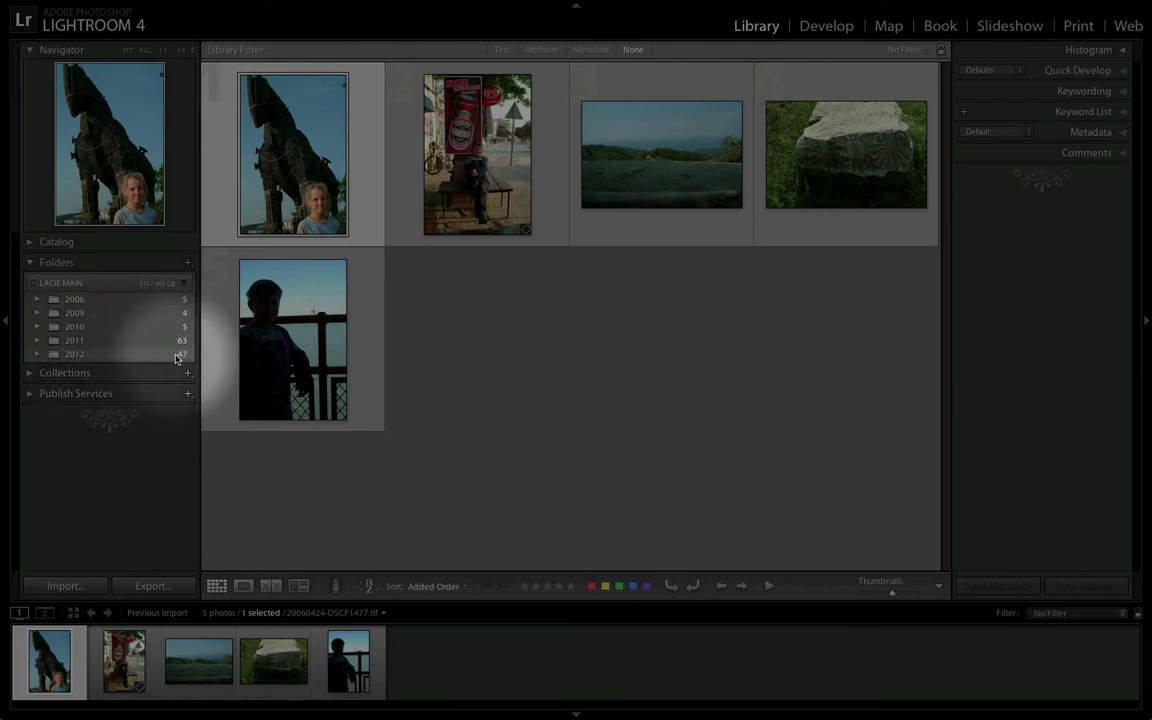
click(36, 301)
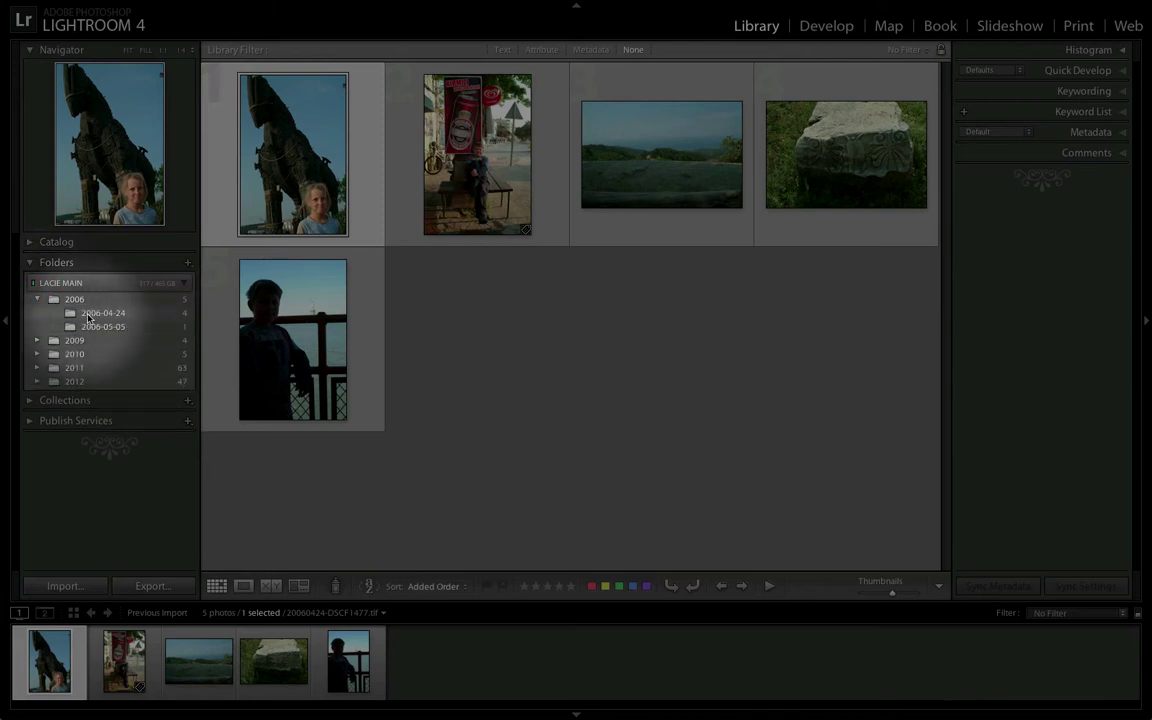
mouse_move(100, 327)
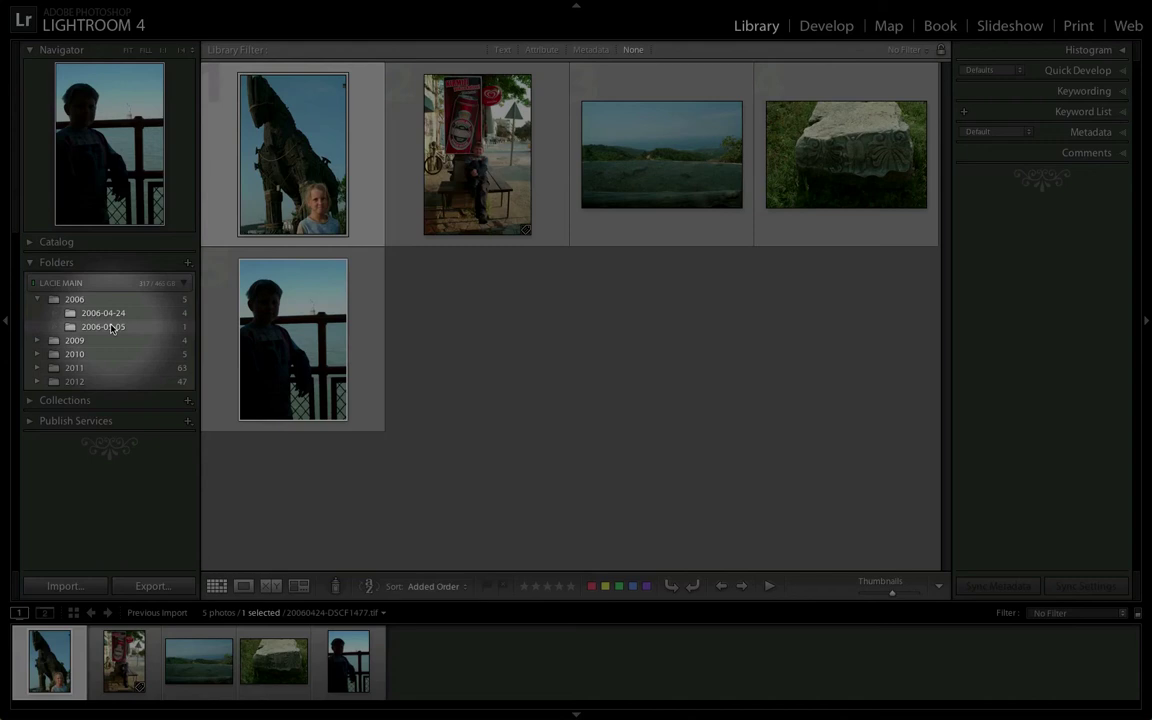
click(36, 341)
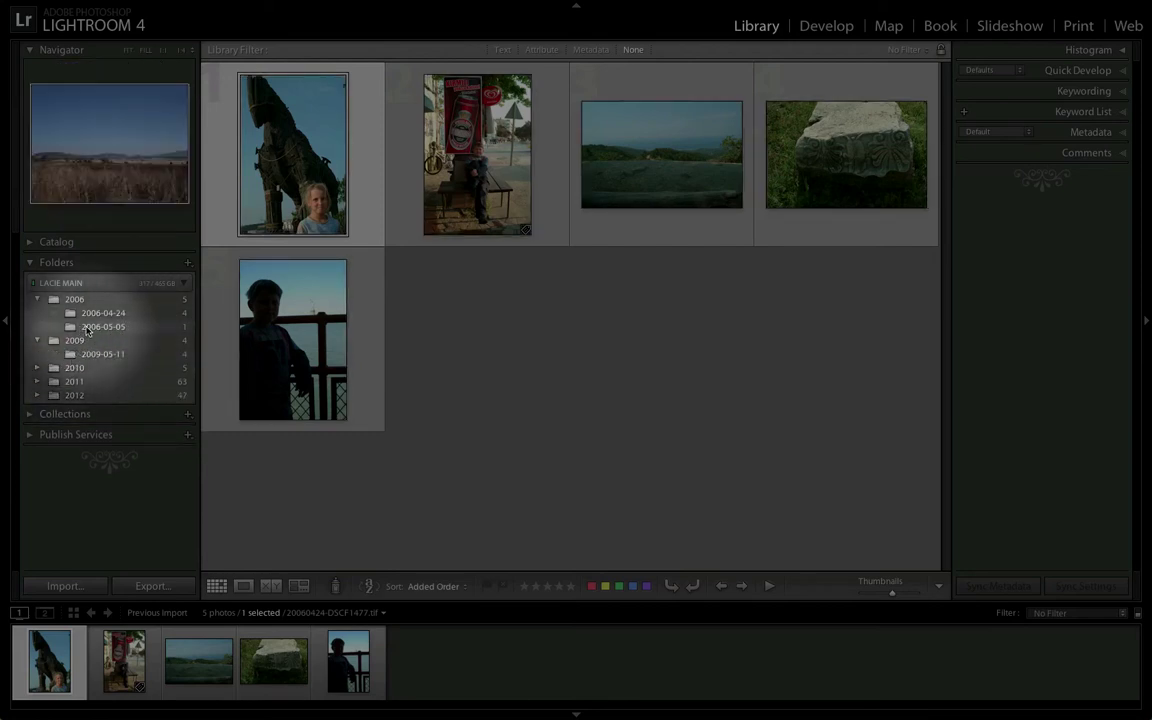
click(88, 328)
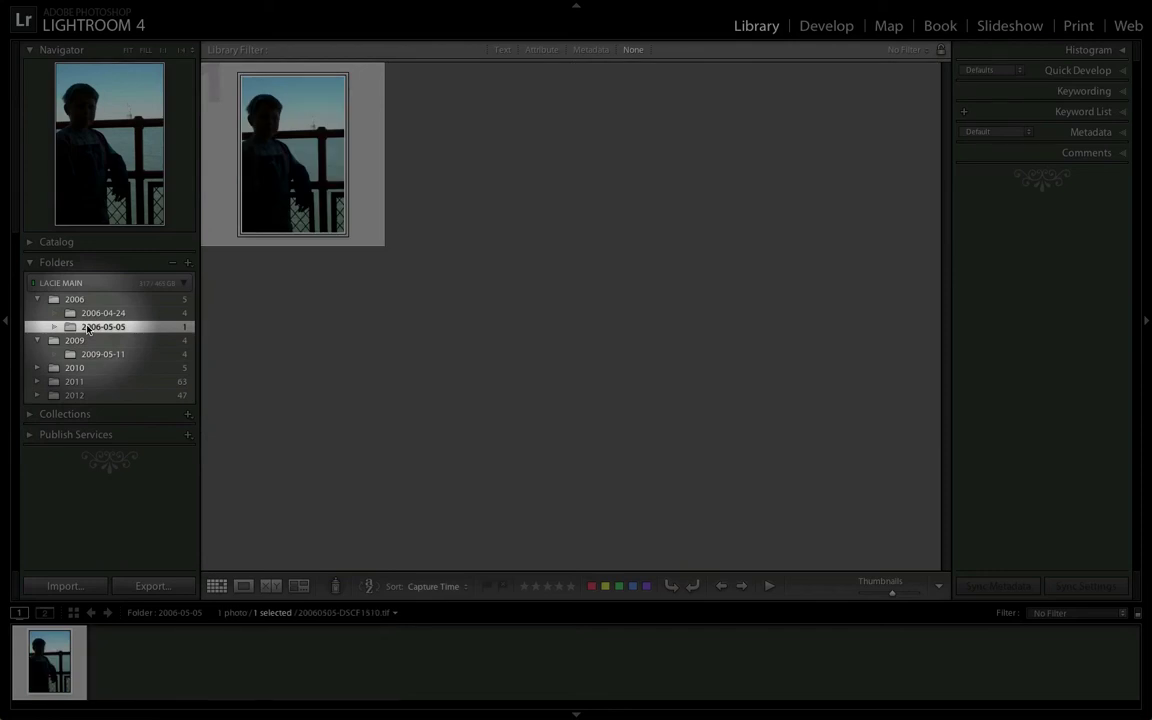
click(85, 356)
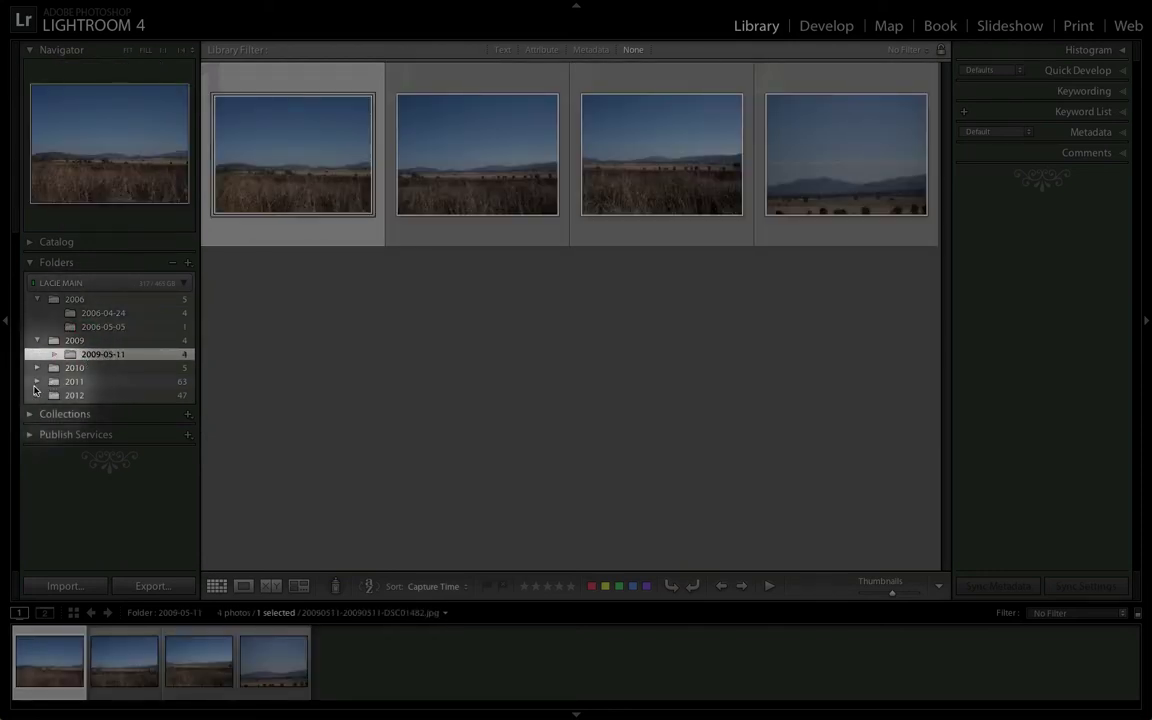
Display the 2011 and 2012 folders, and the 2010 subfolders 2010-10-08, 2010-10-11 and 2010-10-05
click(58, 382)
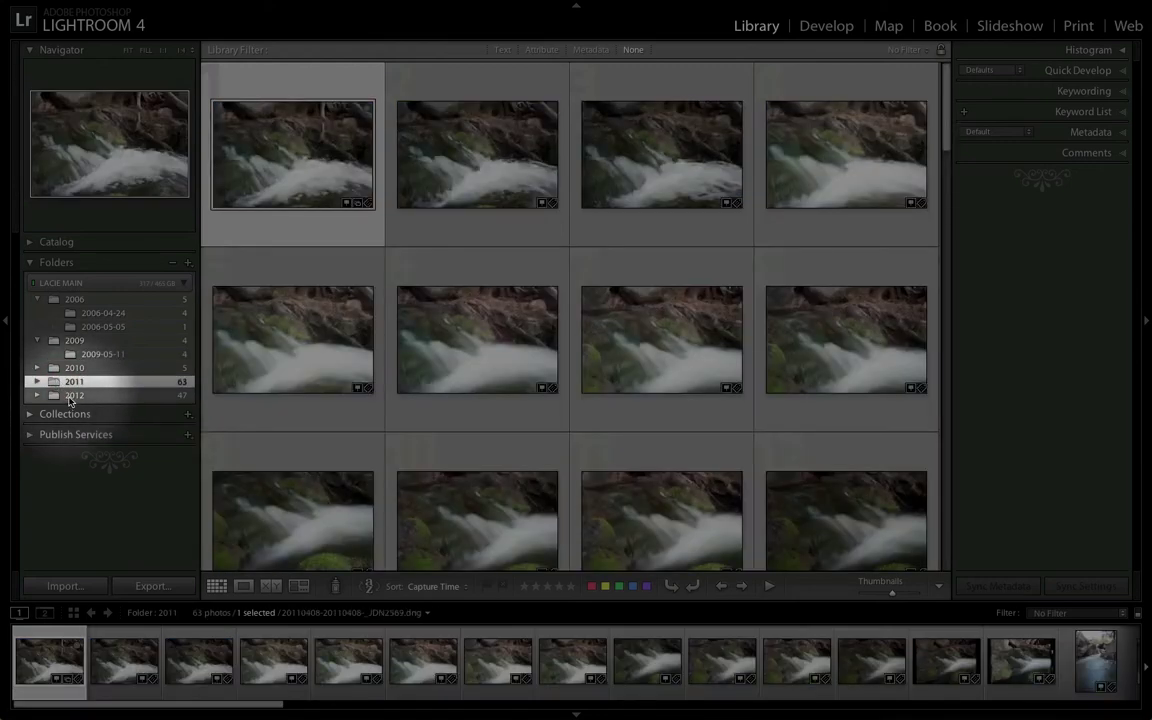
click(58, 395)
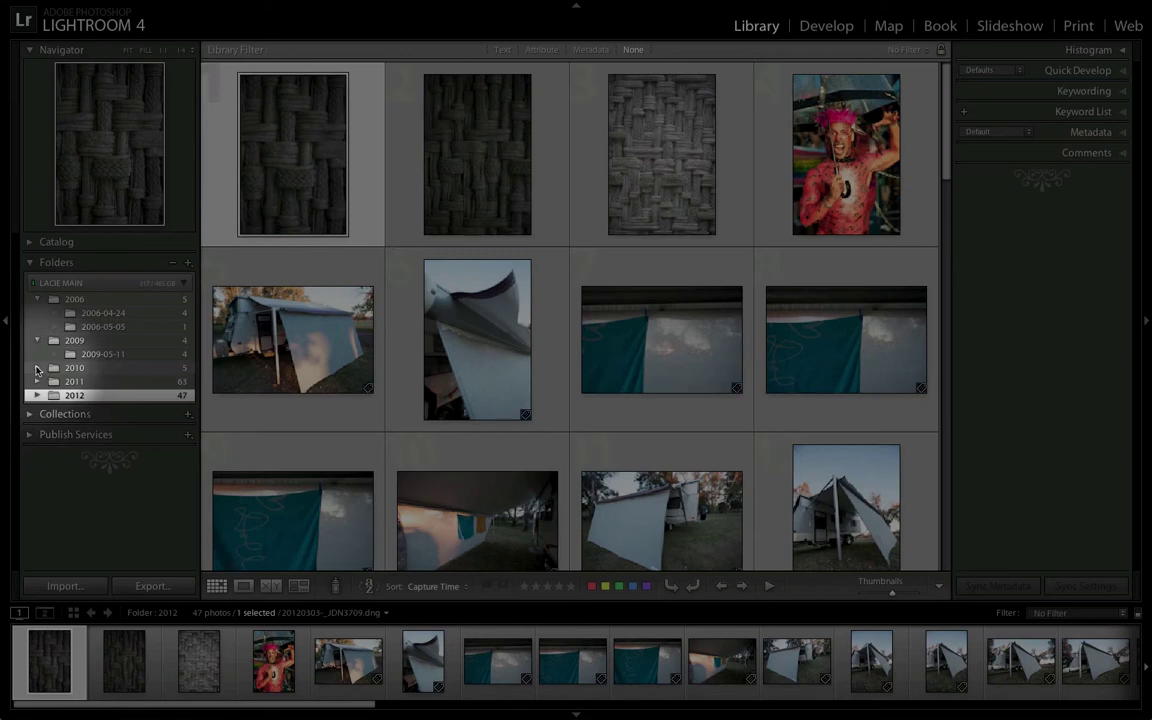
click(37, 368)
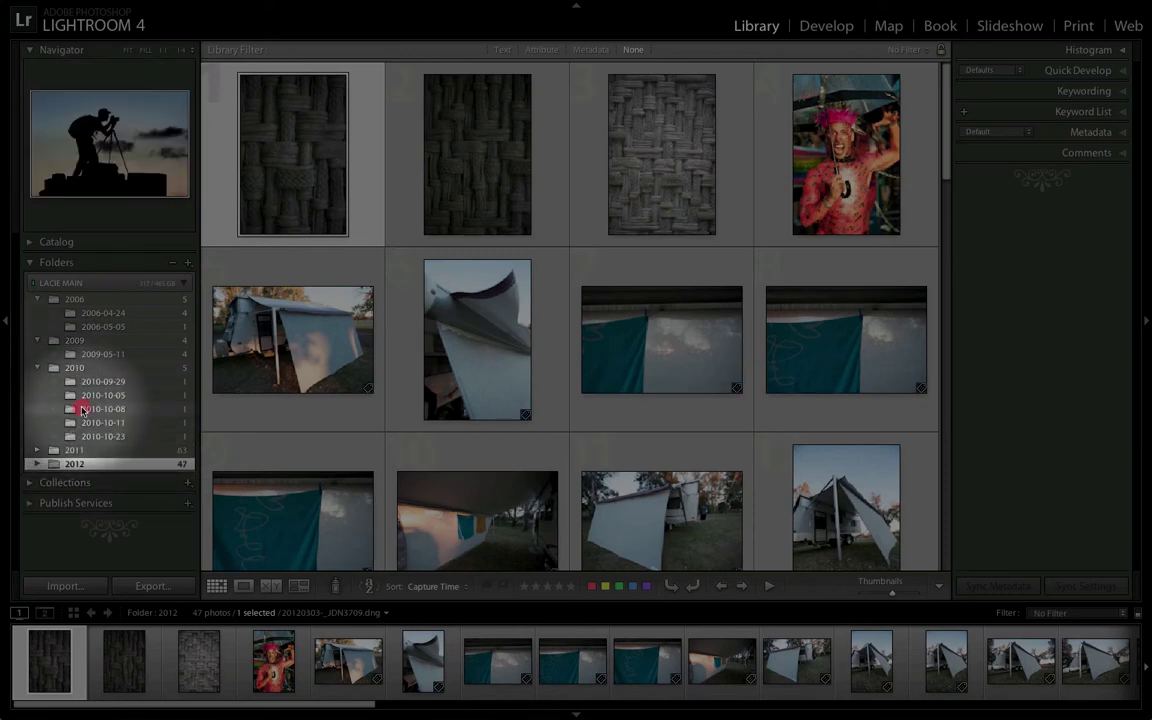
click(83, 409)
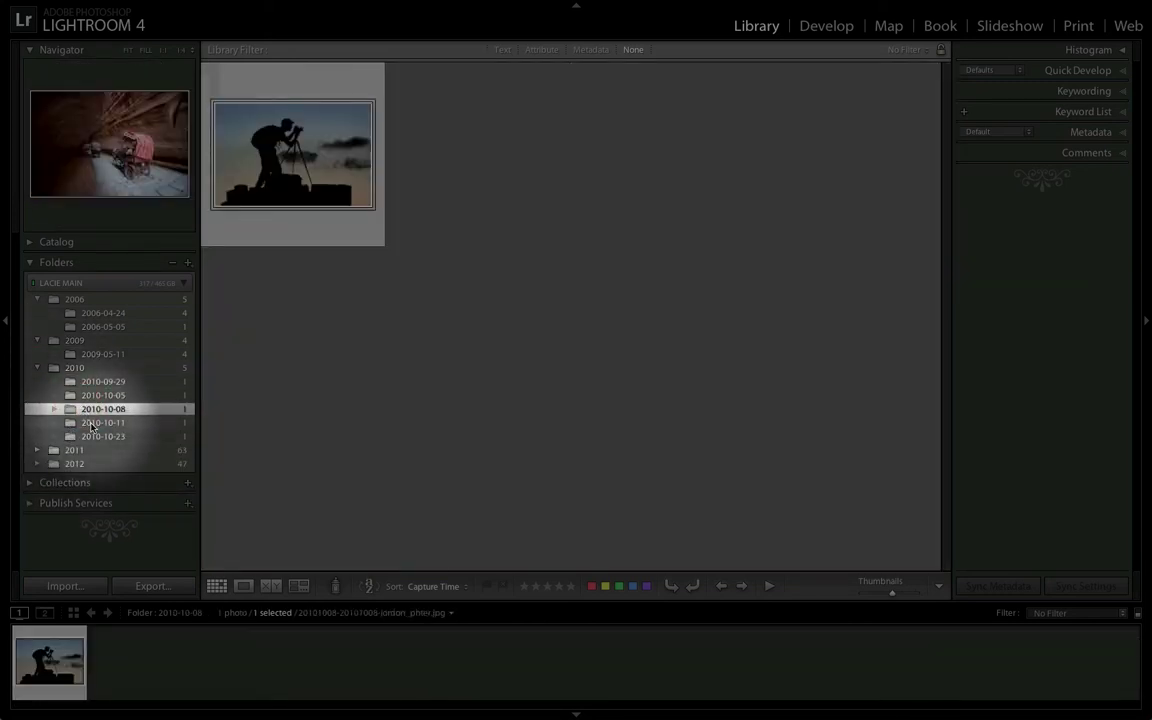
click(91, 424)
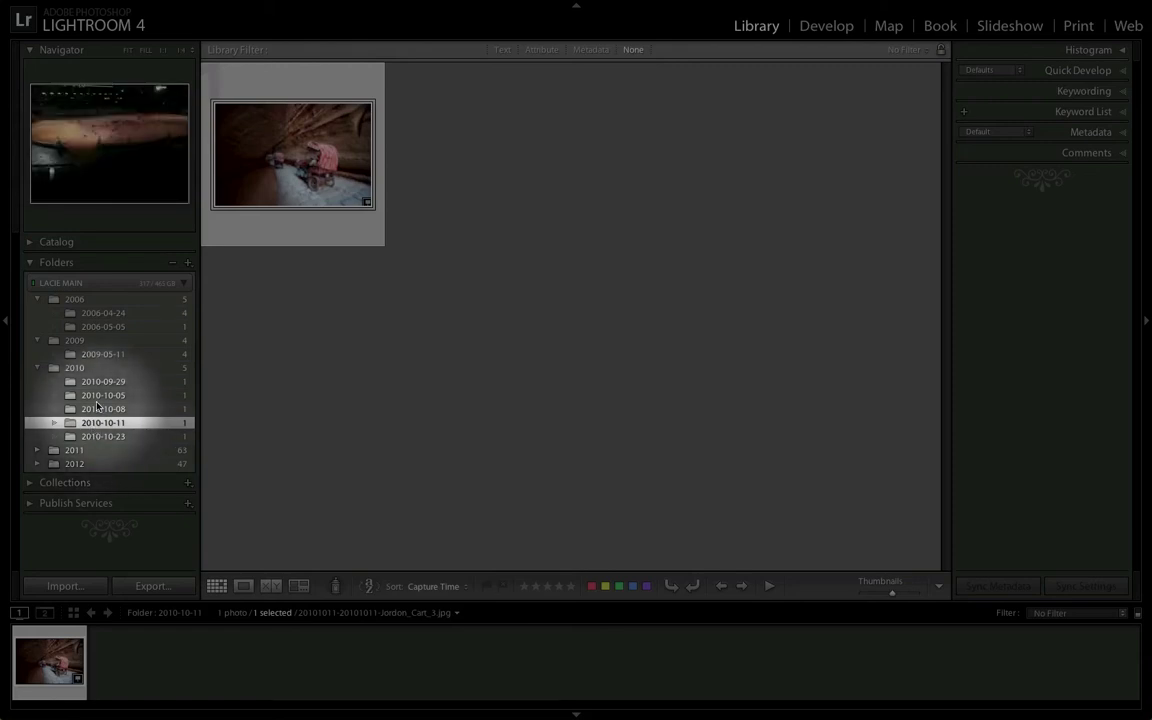
click(97, 399)
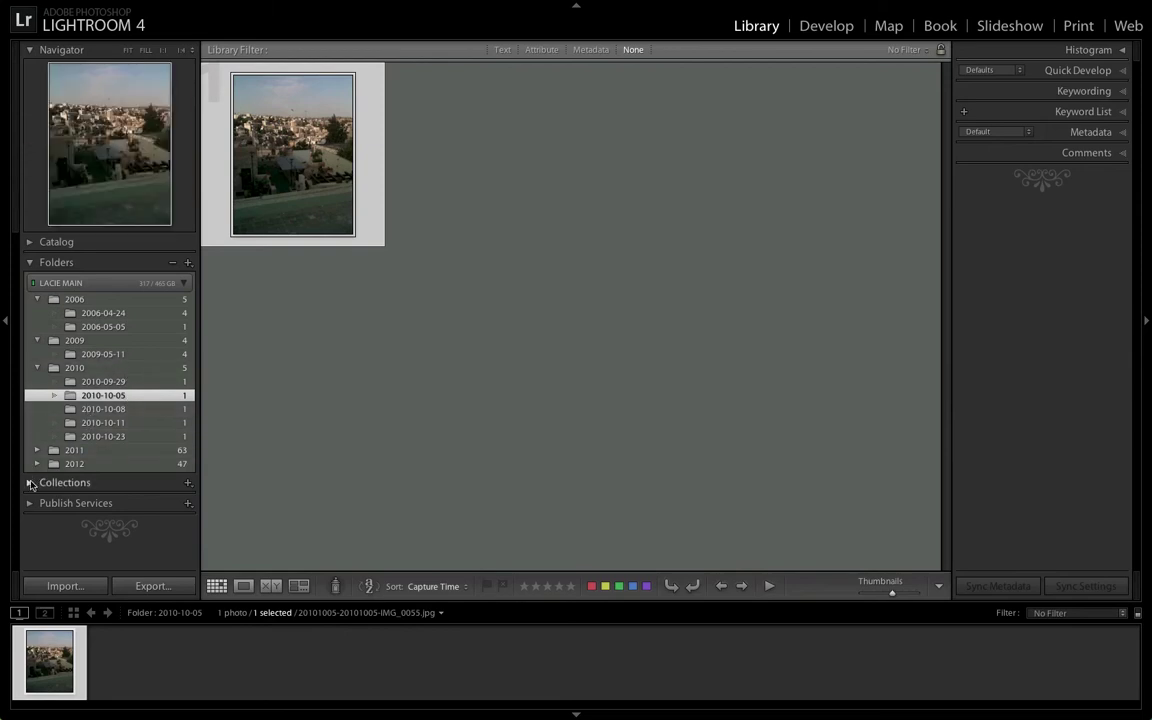
Expand Collections and browse the smart collections Recently Modified 1, Video Files 1, Without Keywords, Without Keywords 1 and Past Month
click(30, 482)
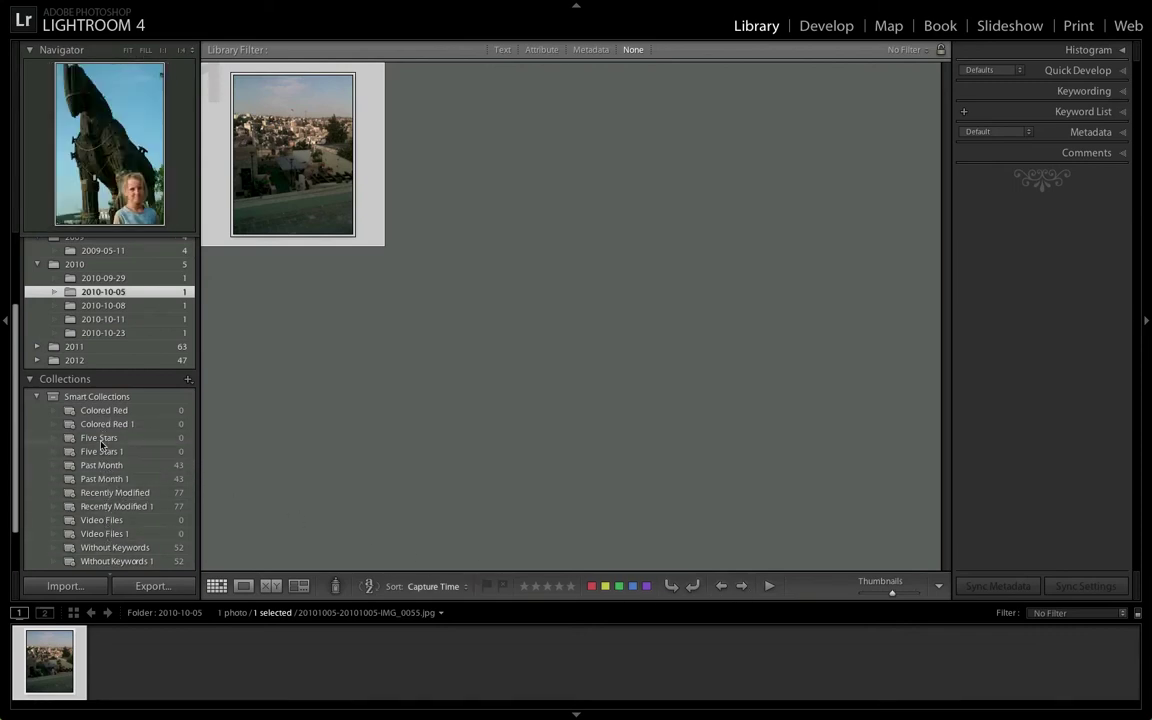
click(110, 507)
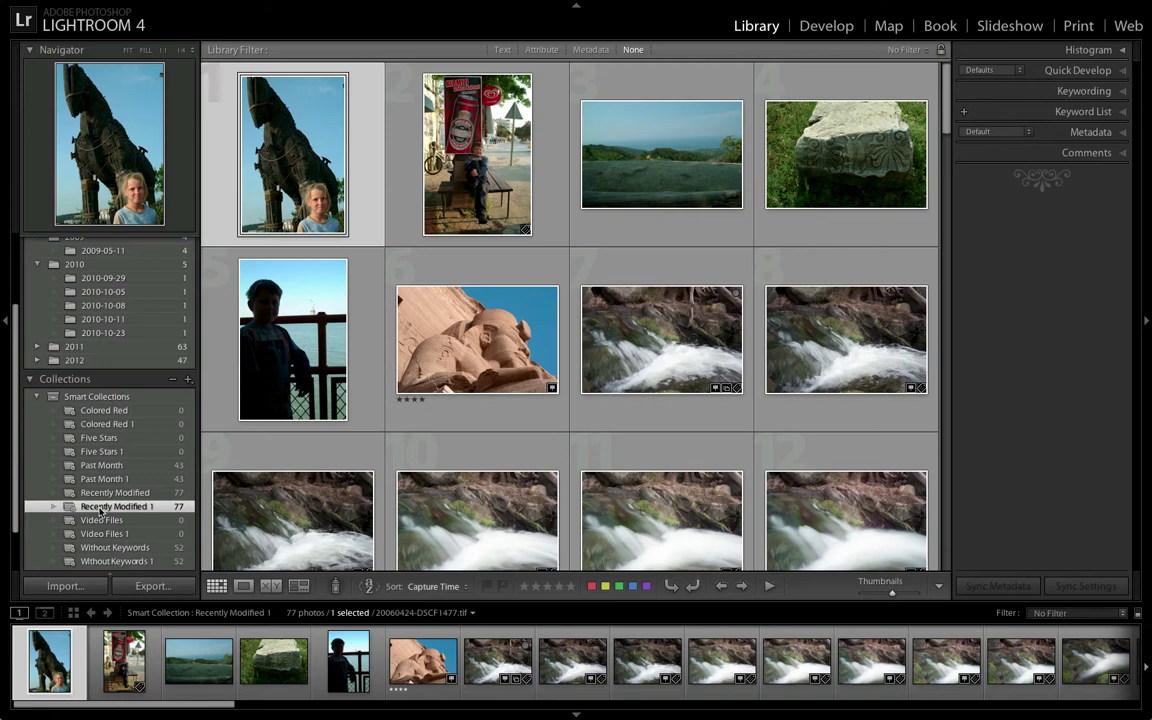
click(108, 535)
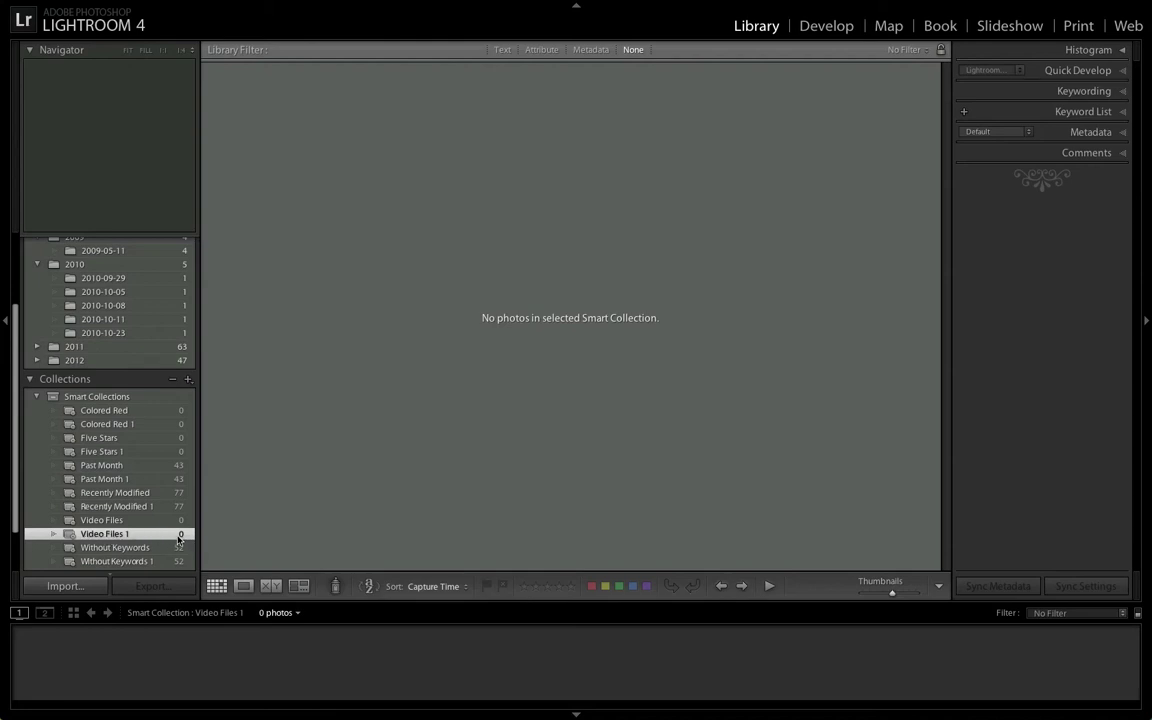
click(124, 548)
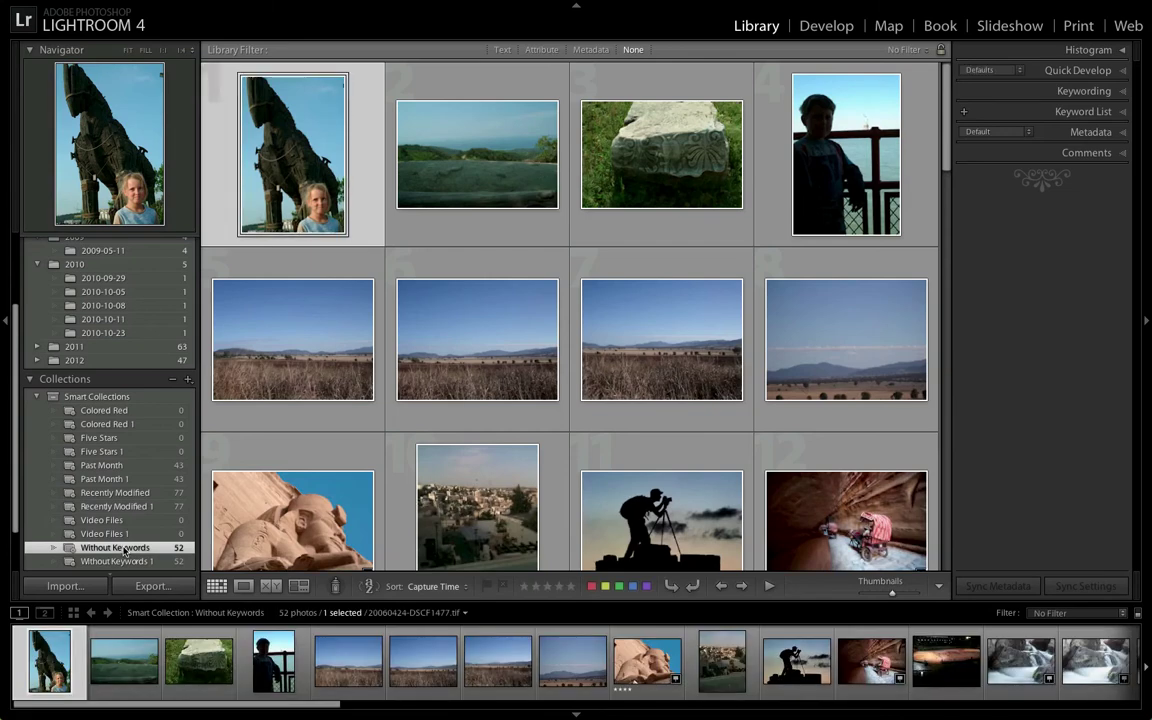
click(117, 562)
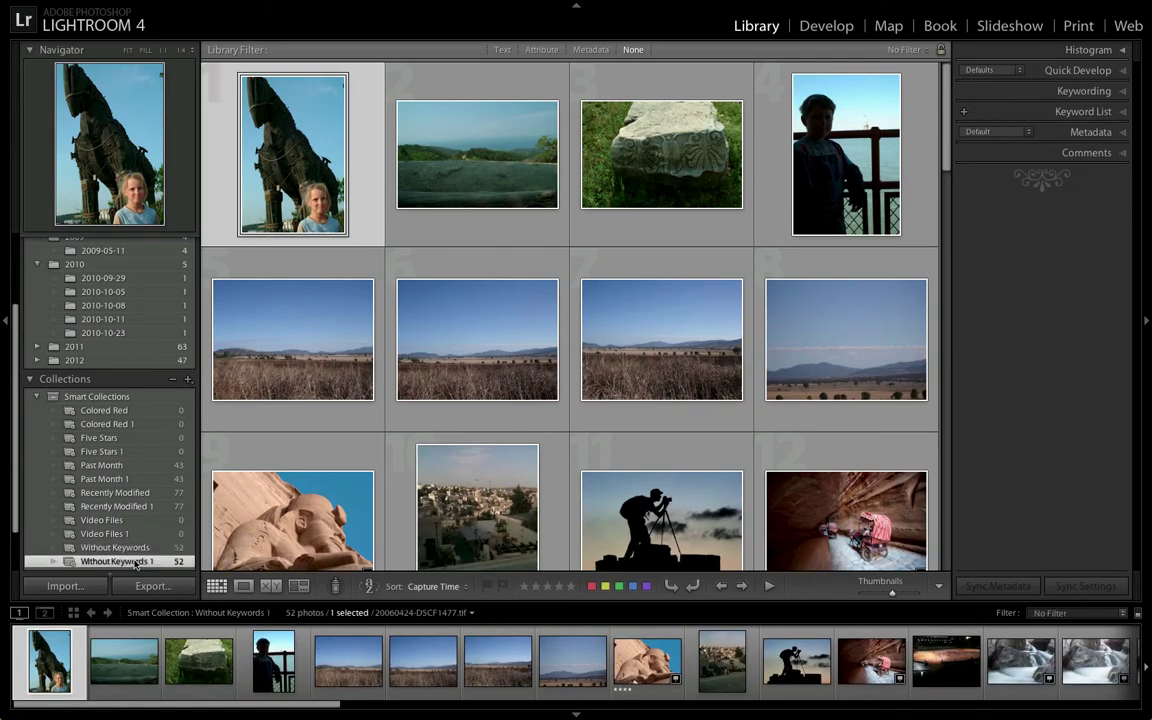
click(106, 466)
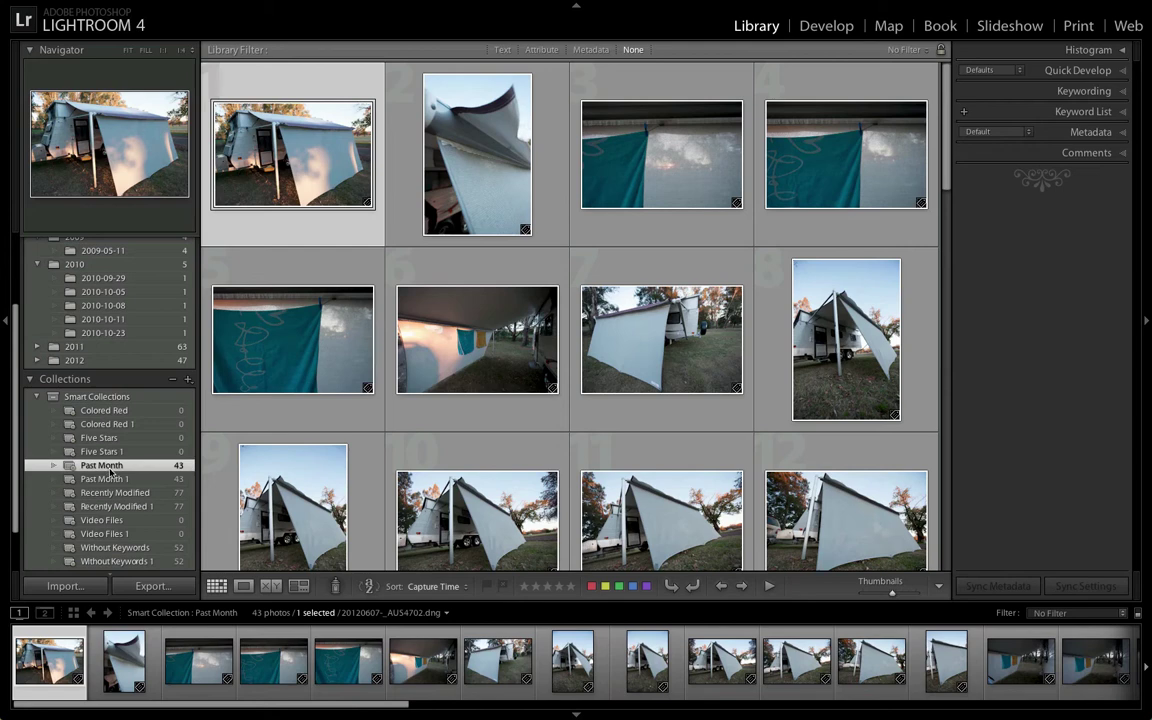
Collapse Collections and expand Publish Services, and view the add and display options for Folders
click(30, 380)
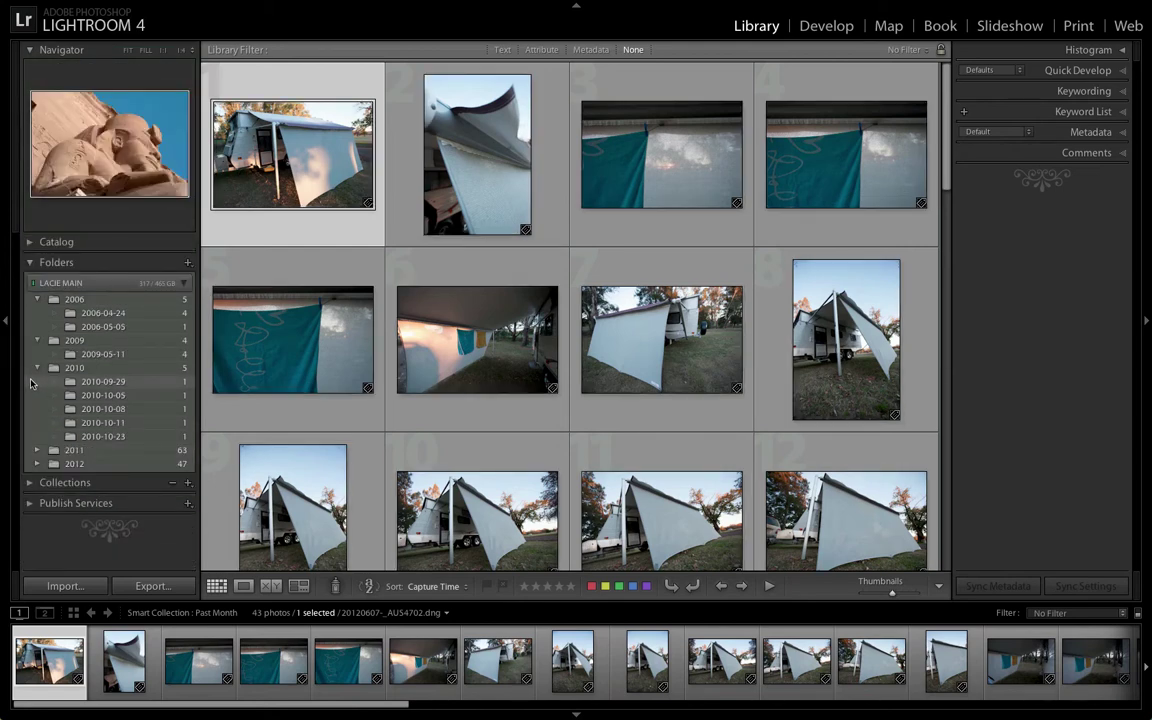
click(30, 504)
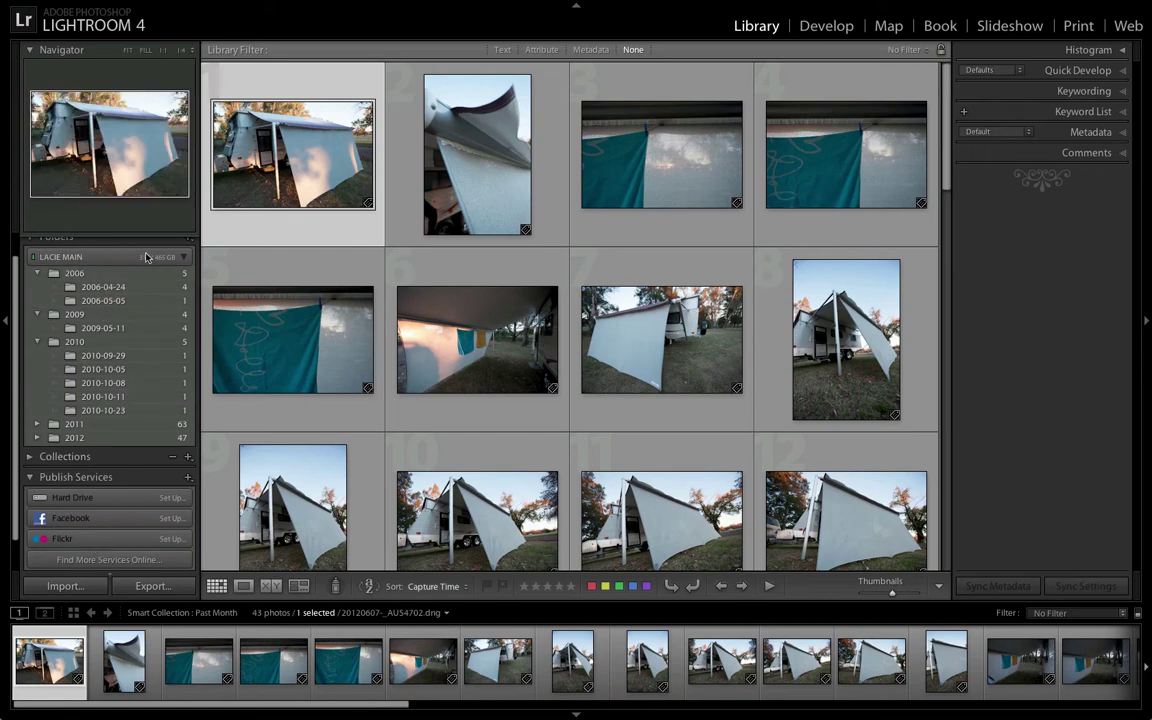
click(185, 241)
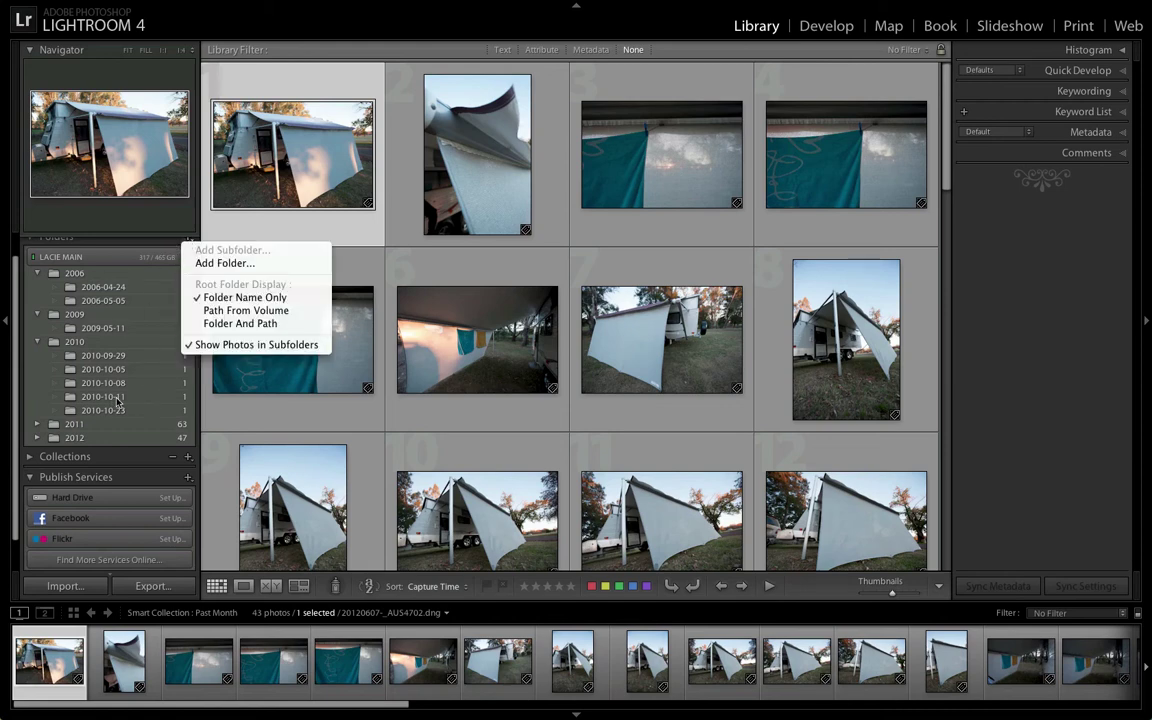
click(122, 436)
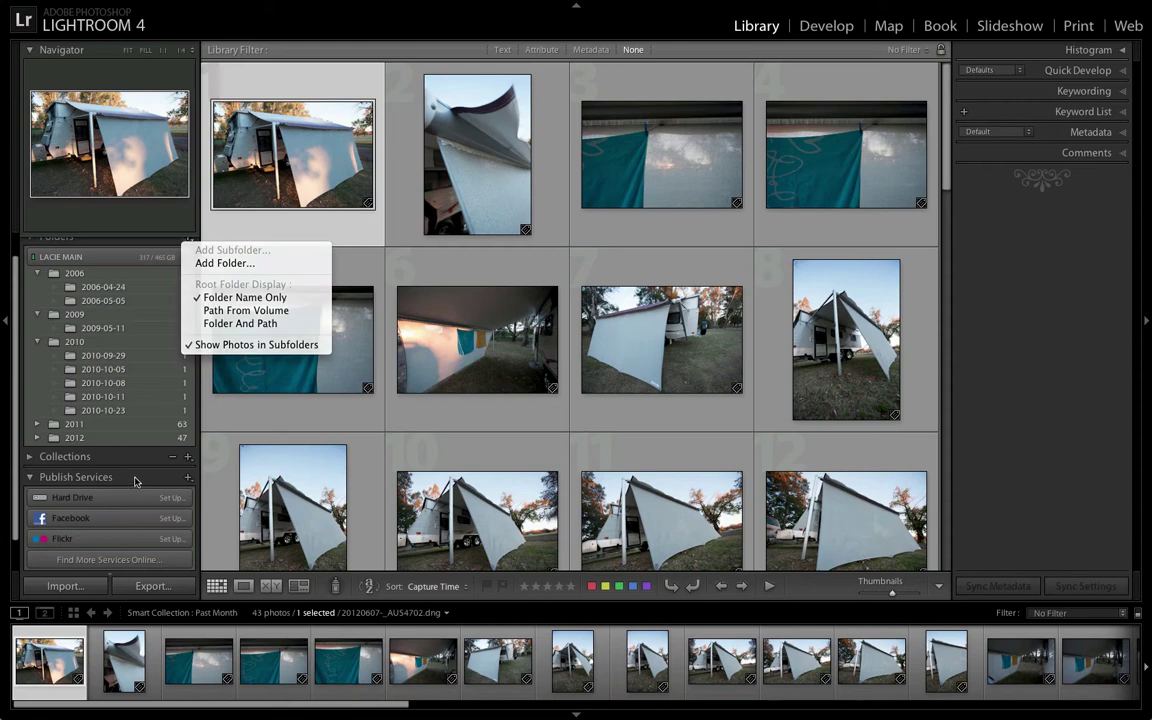
Collapse the 2006 folder, the Navigator and the Folders list
click(37, 272)
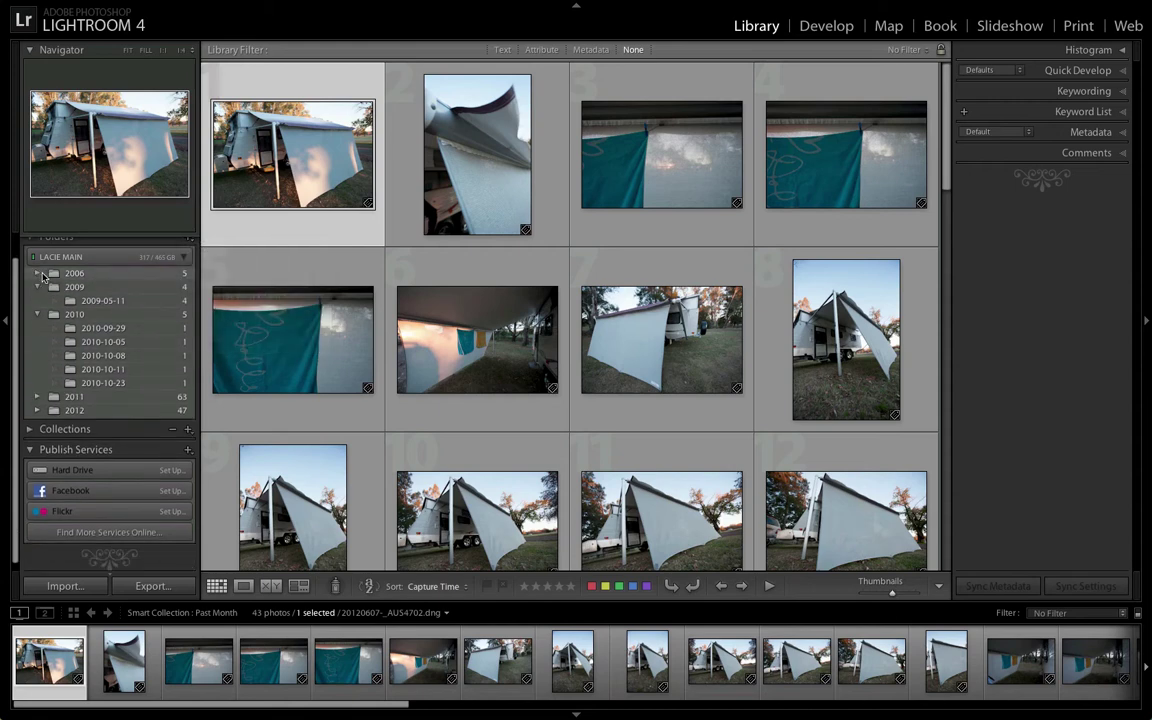
click(30, 49)
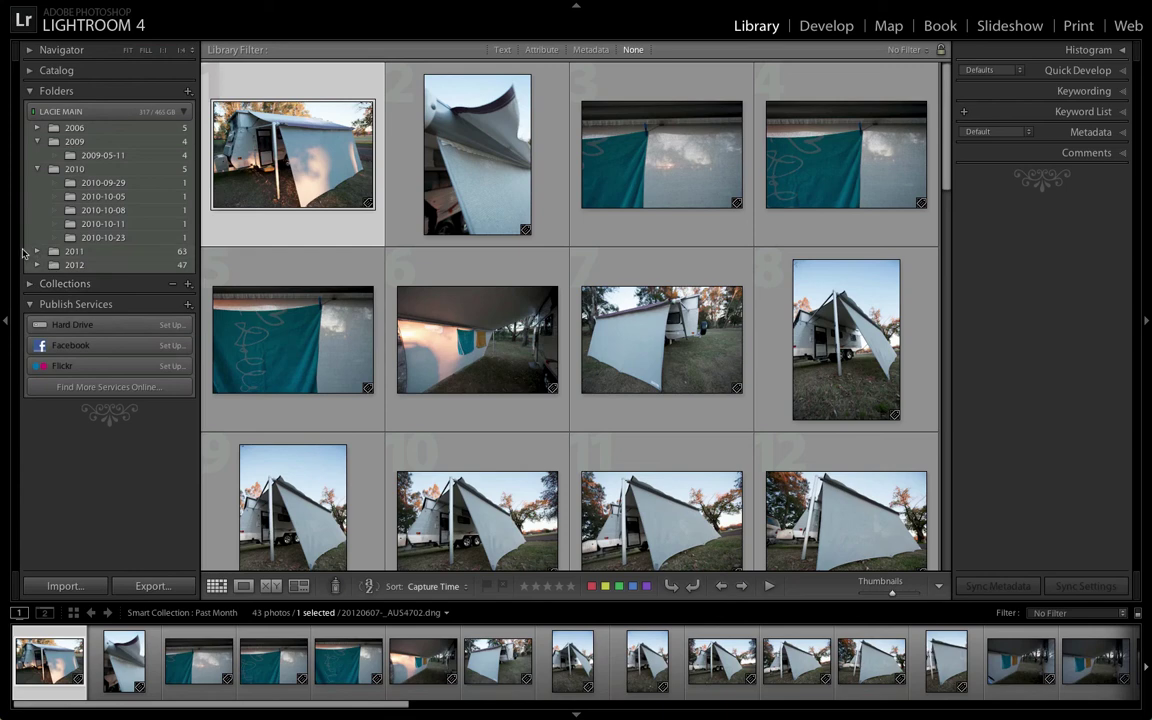
click(32, 90)
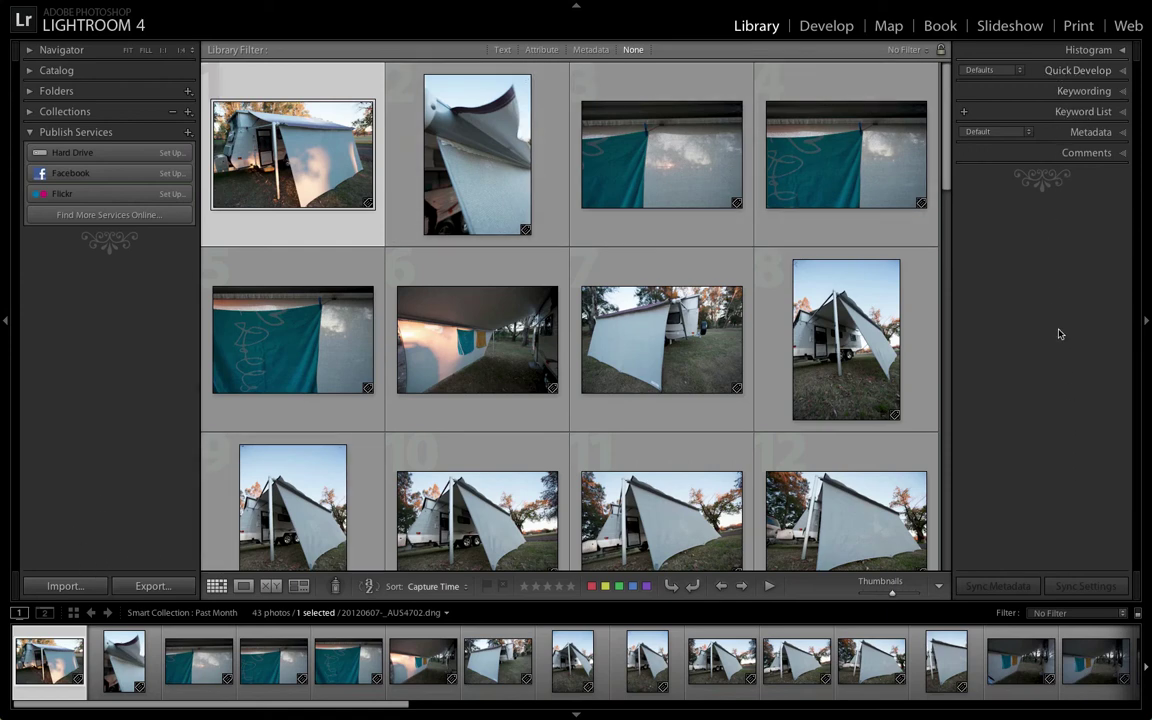
Expand the Histogram and compare it for photos 6, 7, 1, 14 and 28
click(1124, 52)
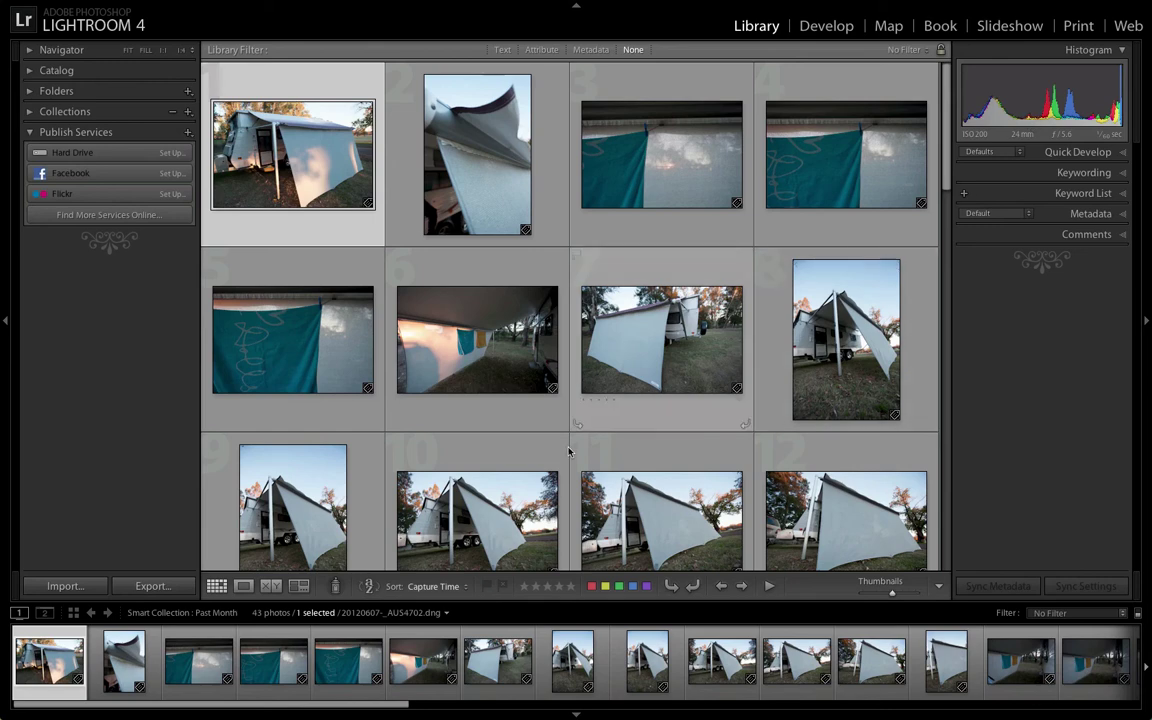
click(462, 385)
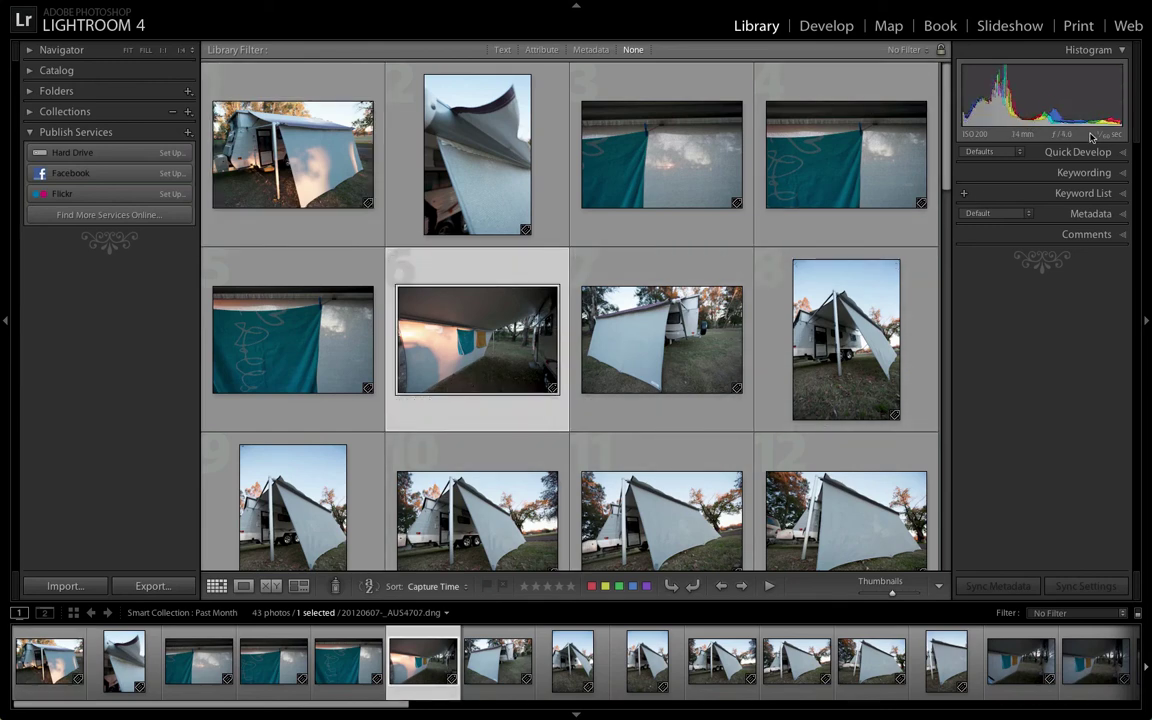
click(724, 368)
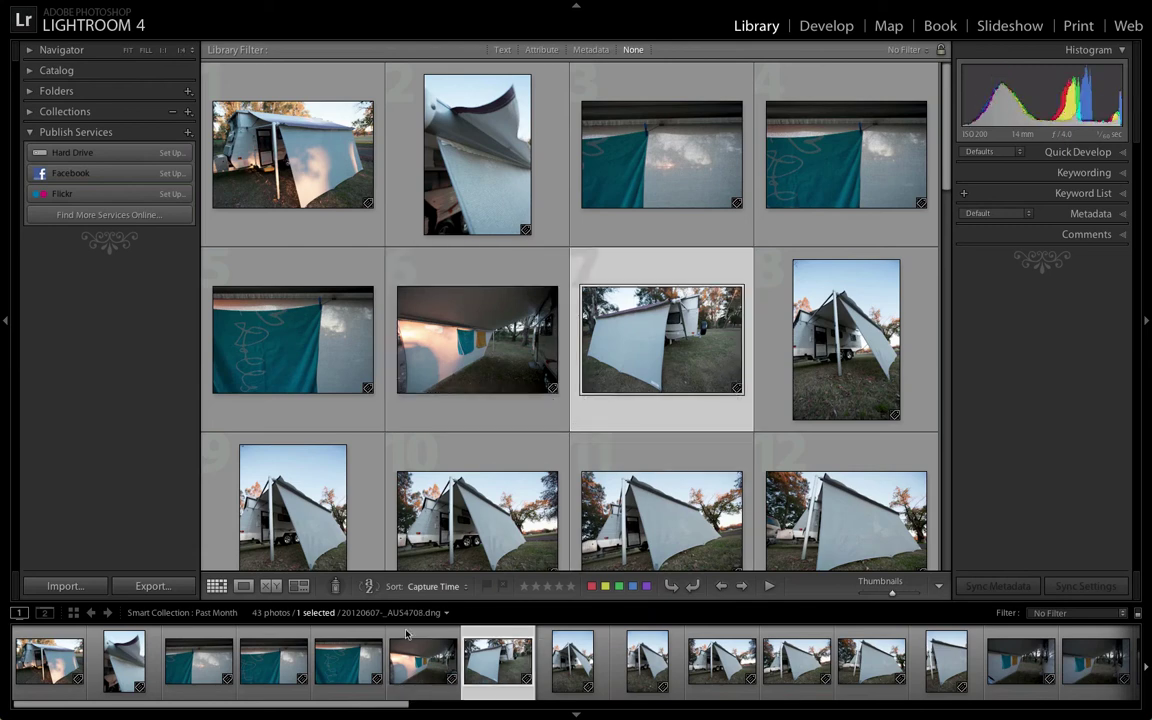
click(75, 670)
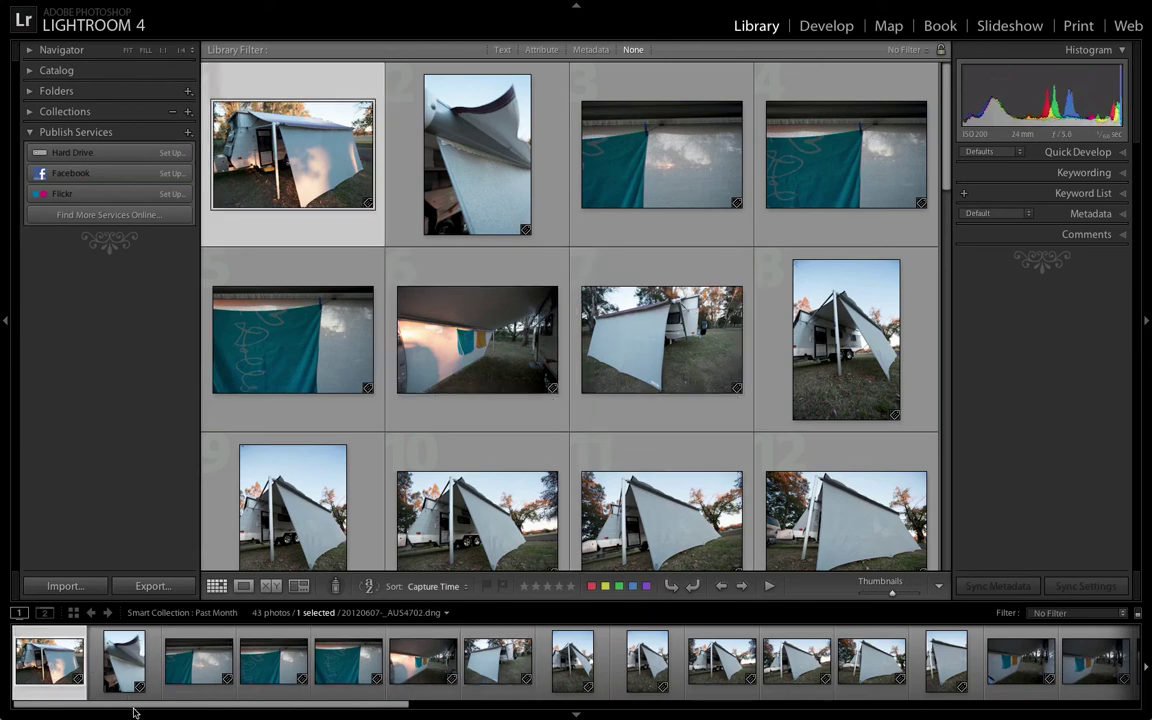
click(1037, 652)
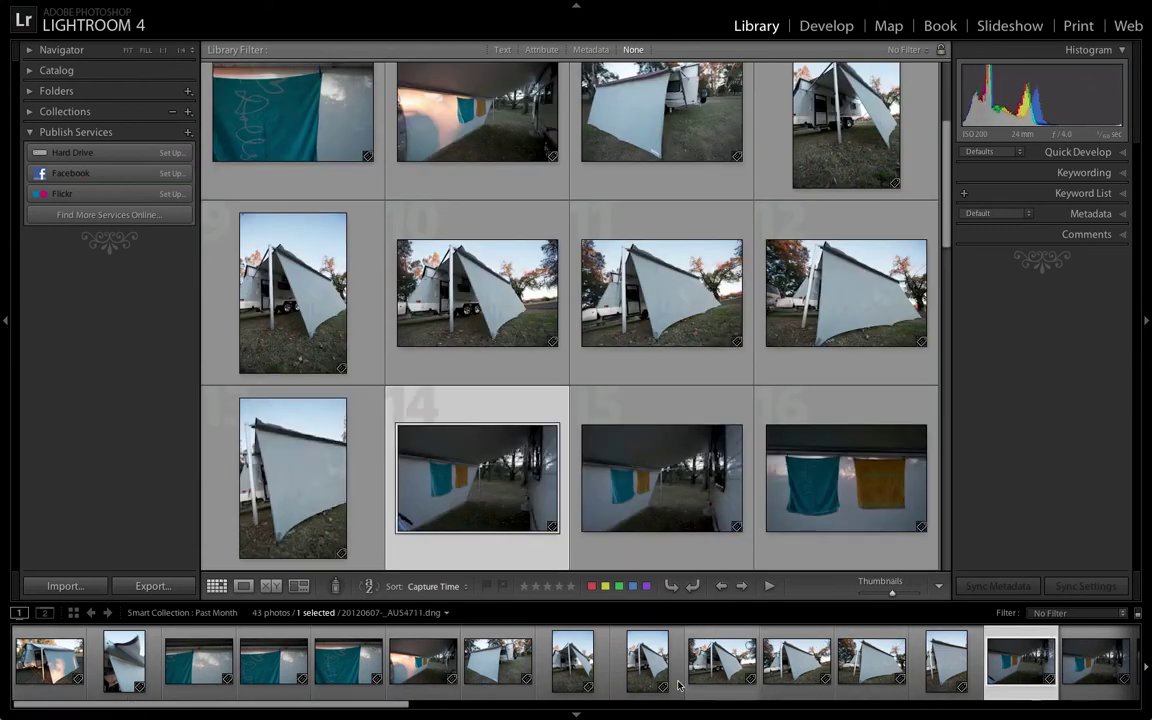
scroll(474, 690, down, 3)
scroll(474, 690, down, 15)
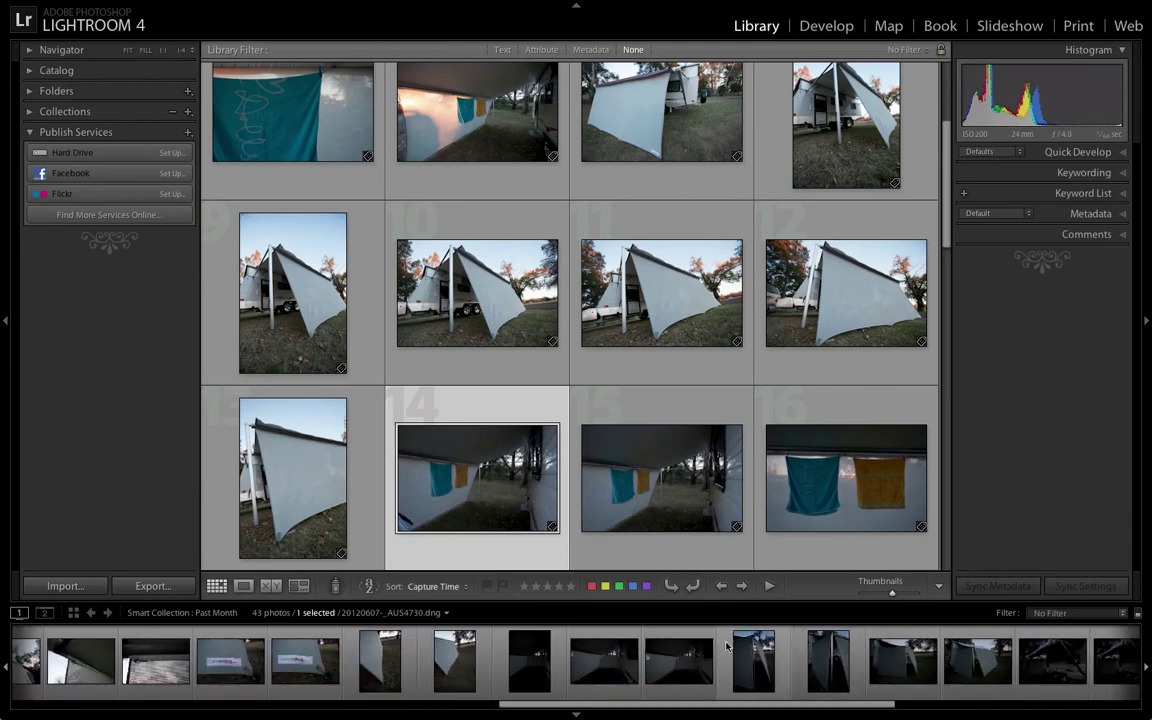
click(678, 658)
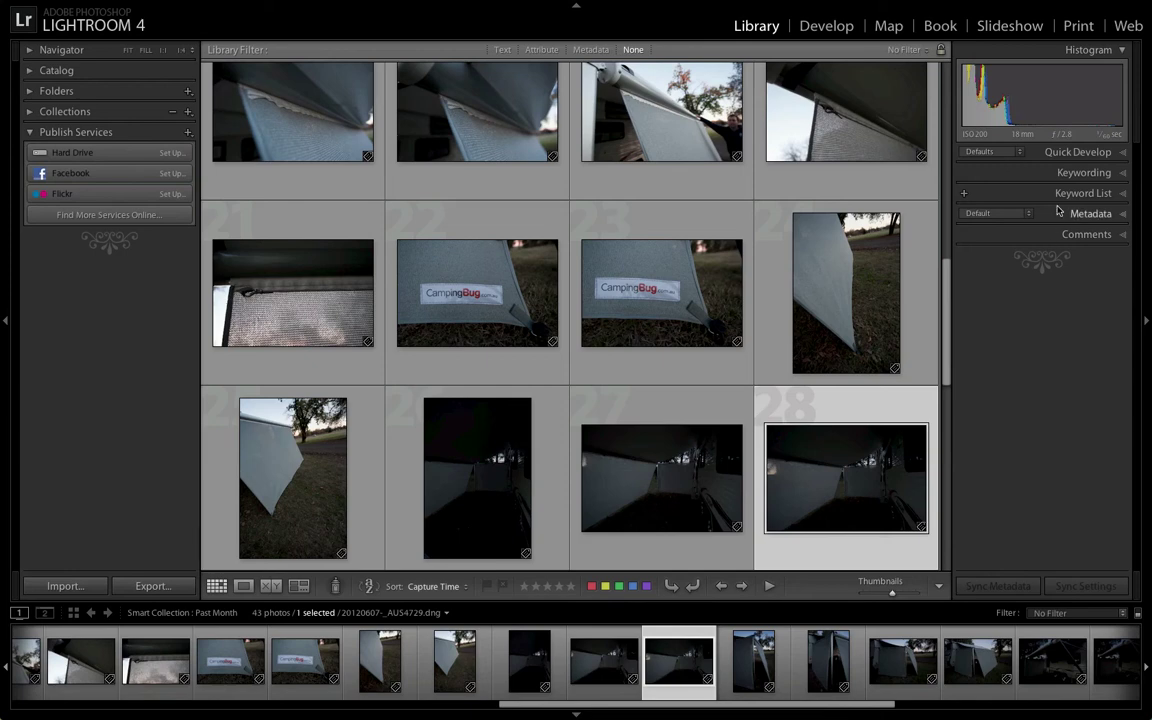
Expand Quick Develop and Keywording one after the other, and turn off Solo Mode
click(1121, 153)
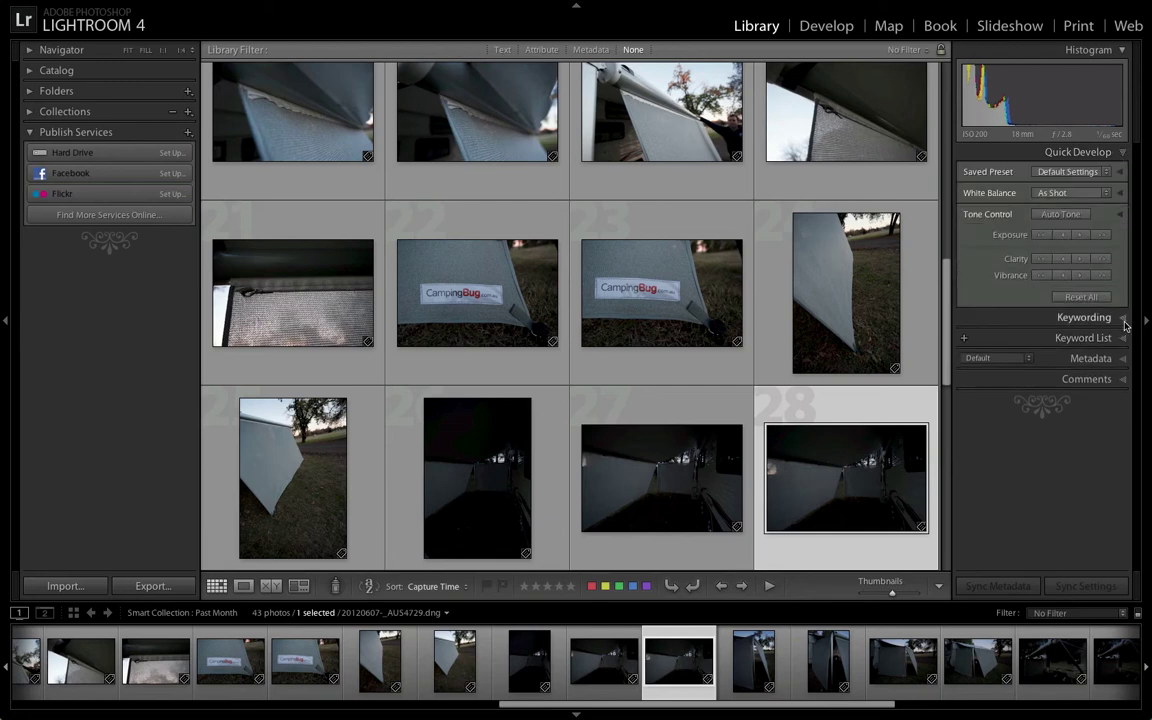
click(1115, 317)
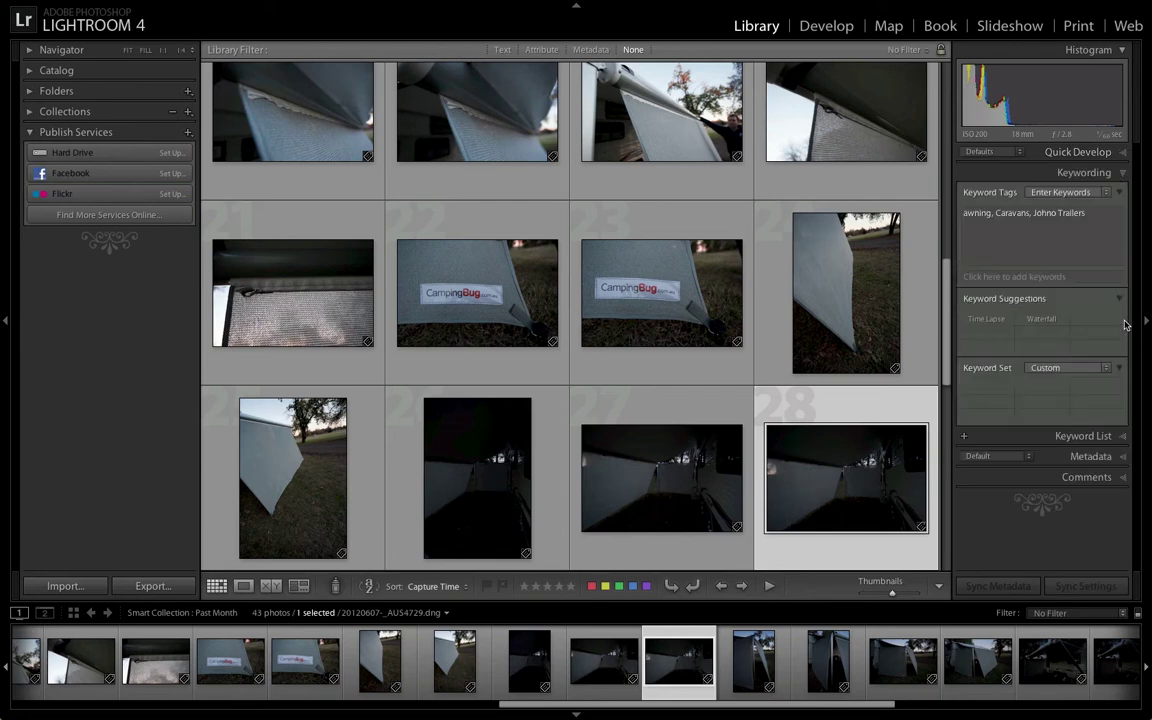
right_click(1000, 175)
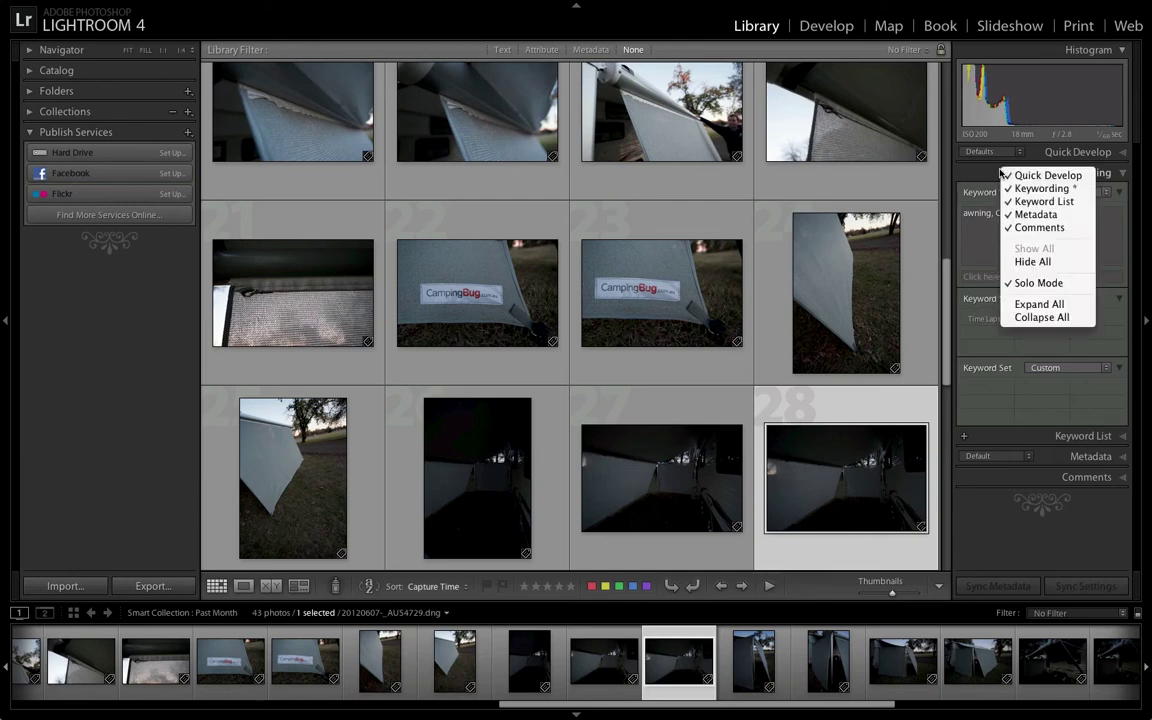
click(1030, 284)
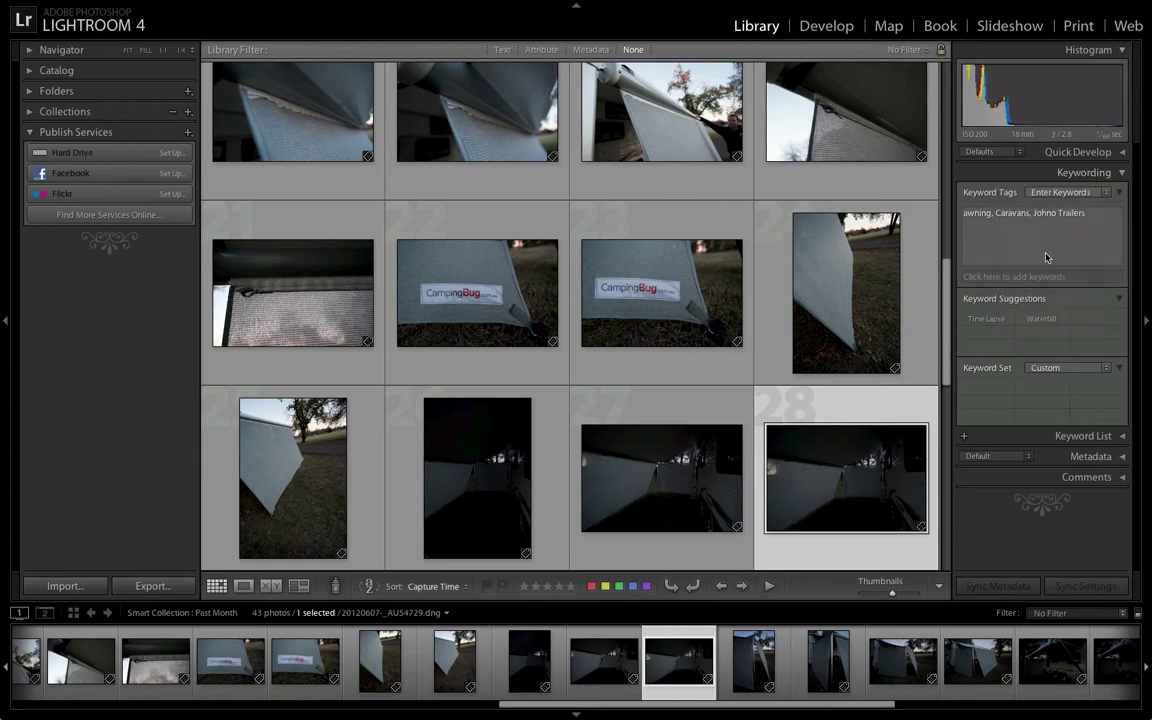
Expand Quick Develop alongside Keywording, turn Solo Mode back on, and collapse Keywording
click(1122, 153)
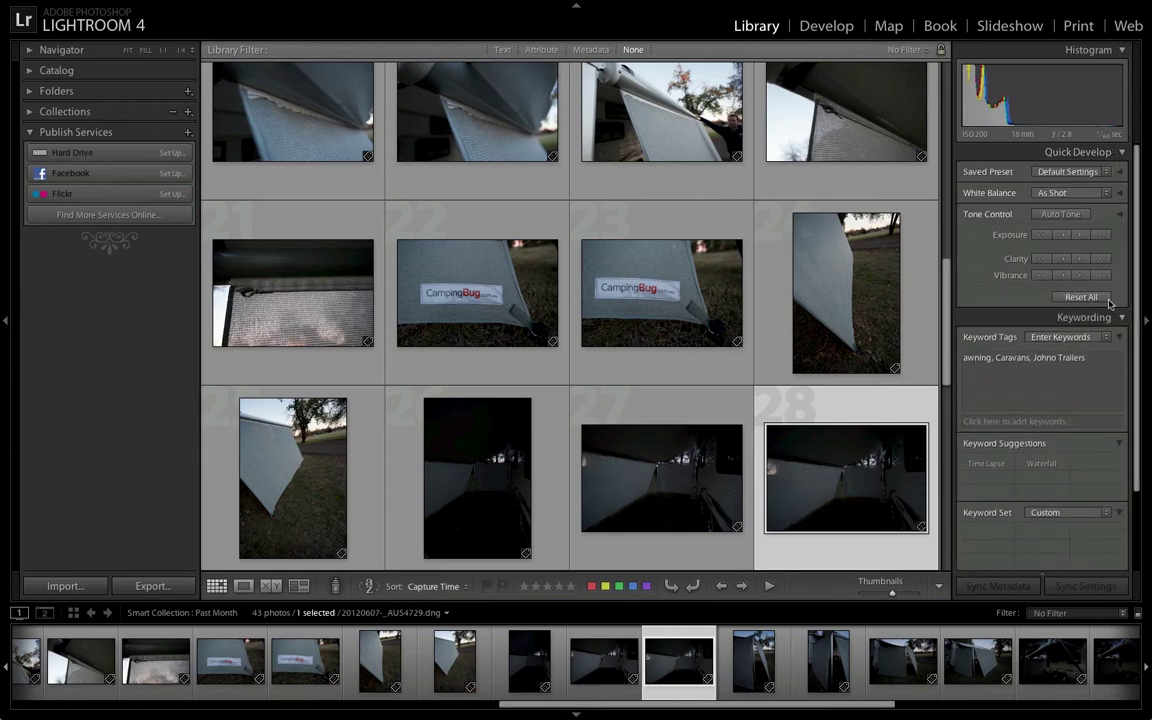
right_click(1027, 319)
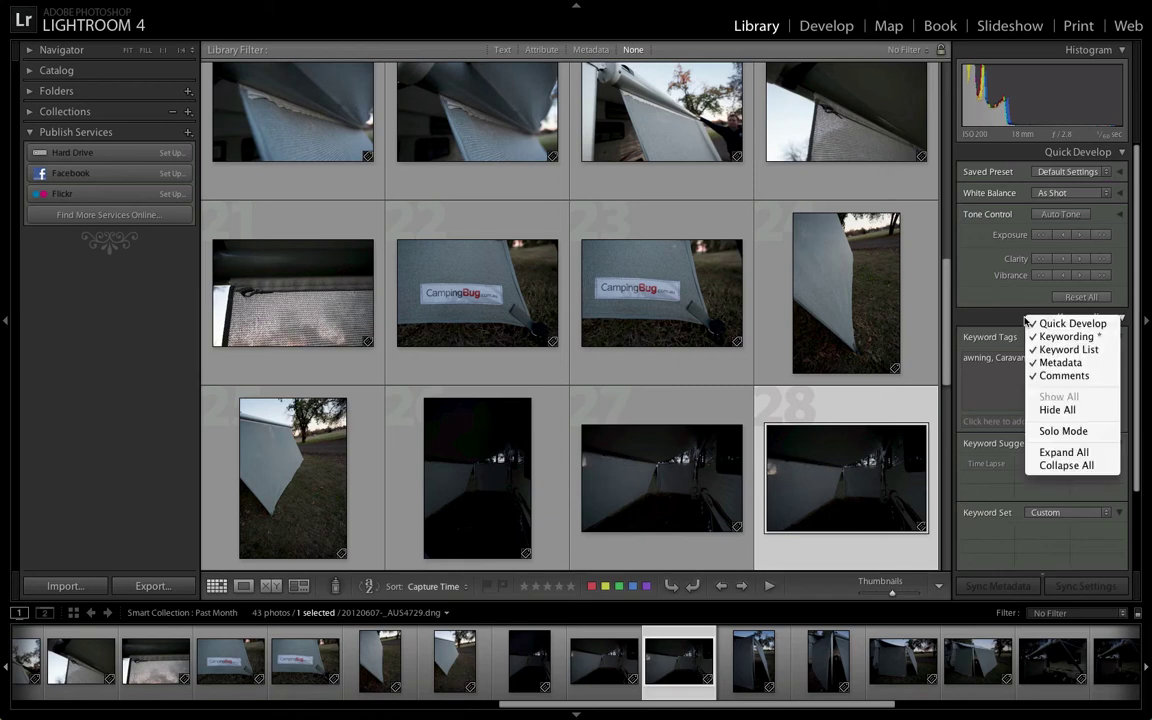
click(1045, 430)
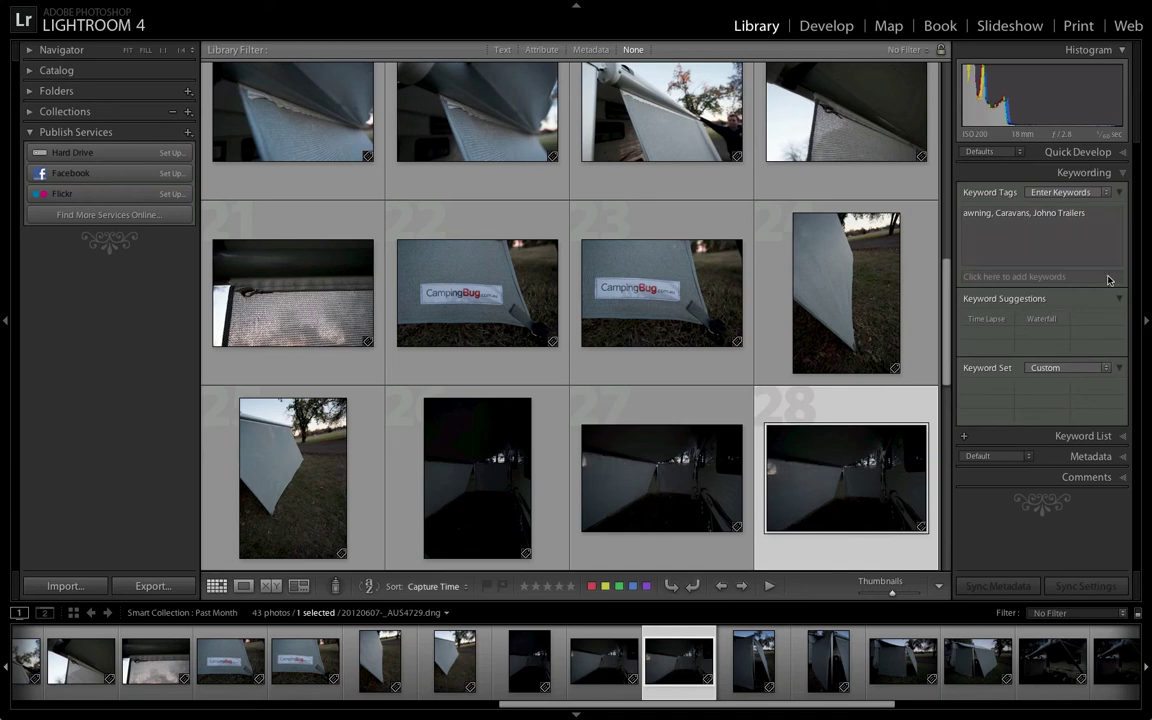
click(1122, 175)
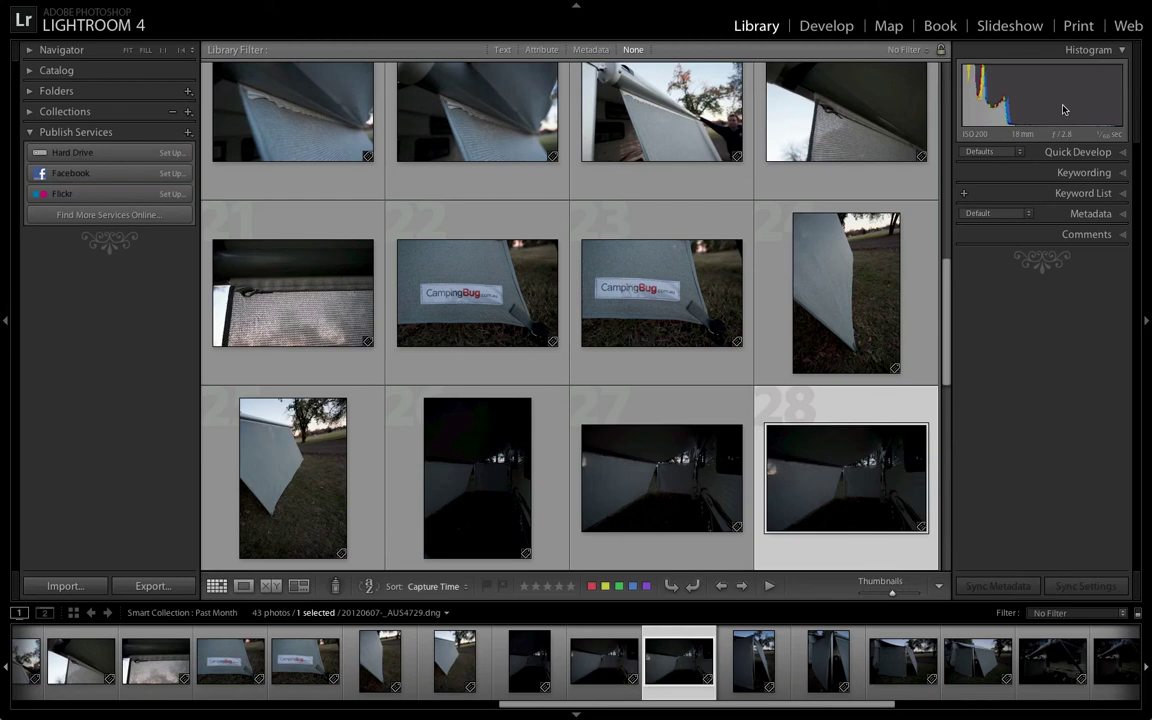
Expand Quick Develop and raise the exposure of dark photos 26 to 28 together by three small increments
click(1122, 152)
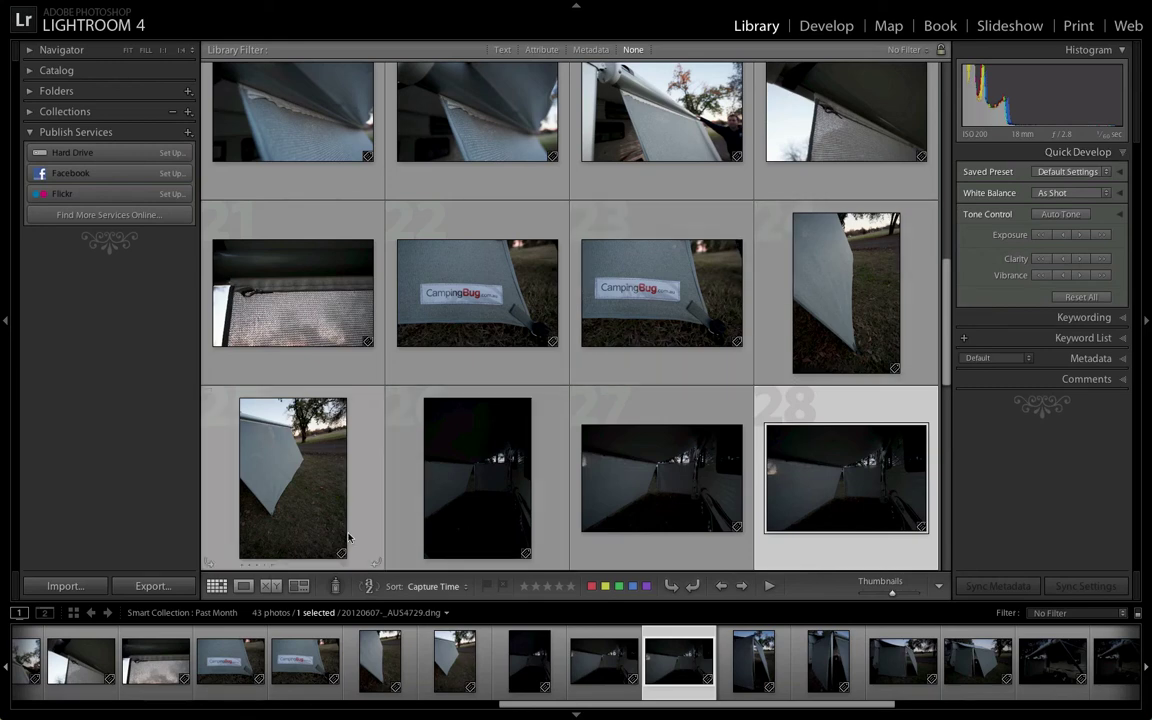
click(444, 490)
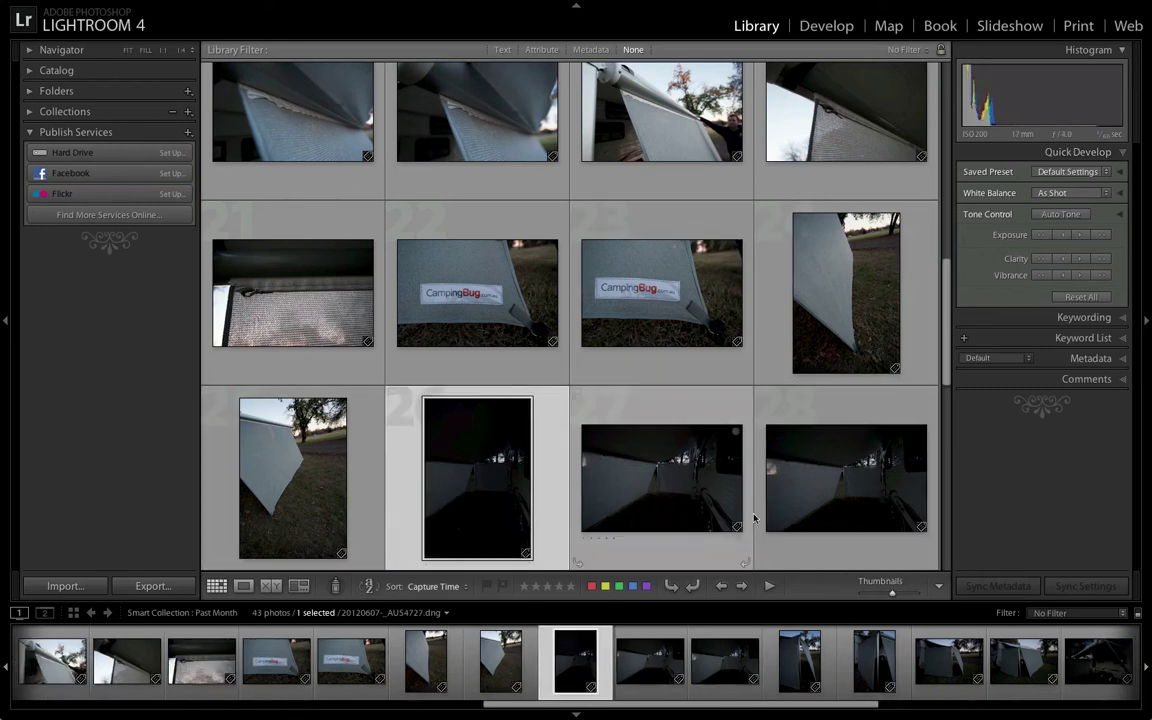
shift+click(815, 512)
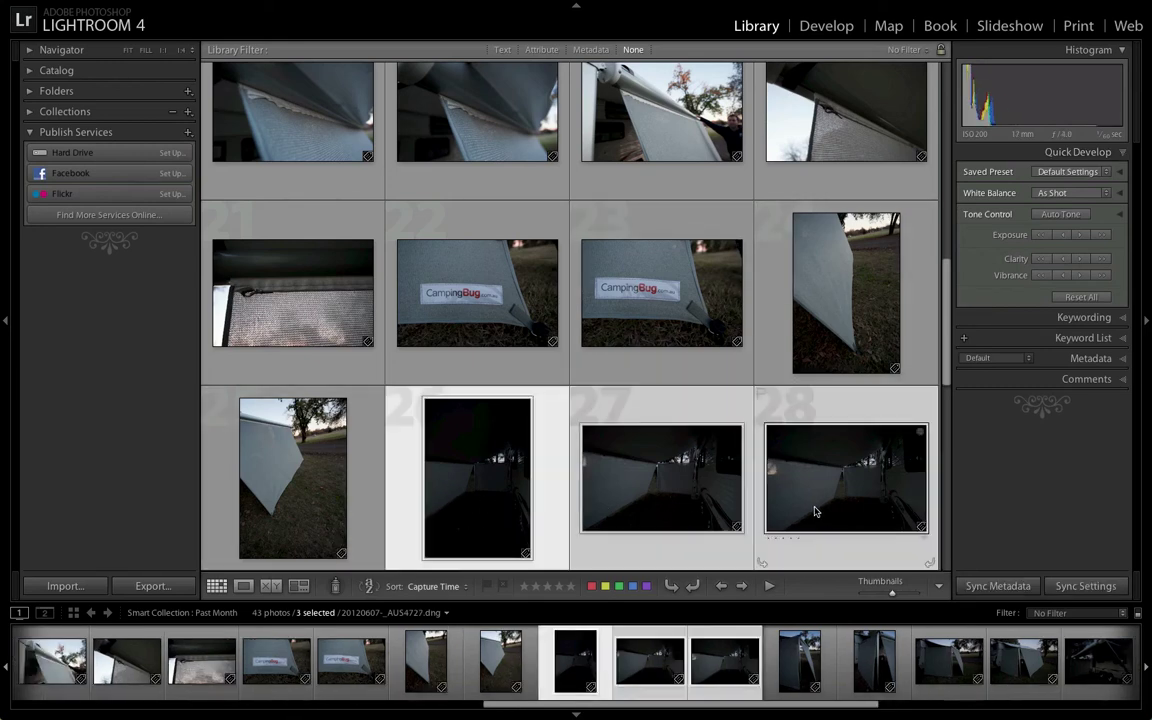
click(1080, 236)
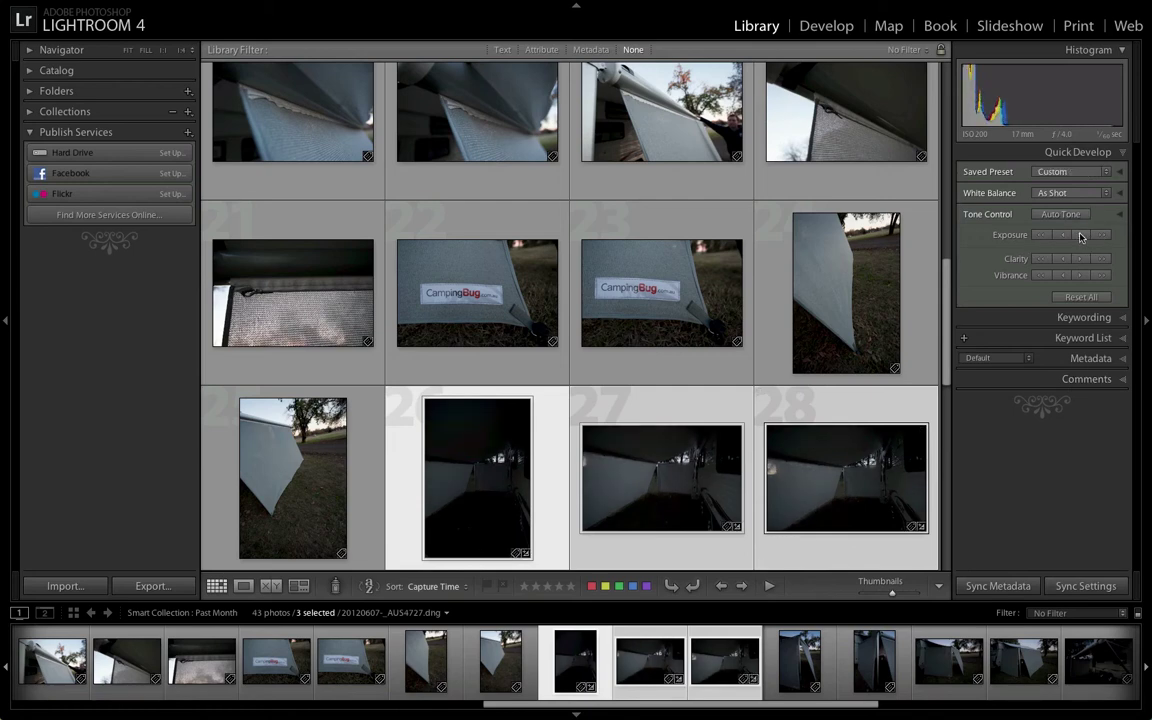
click(1080, 236)
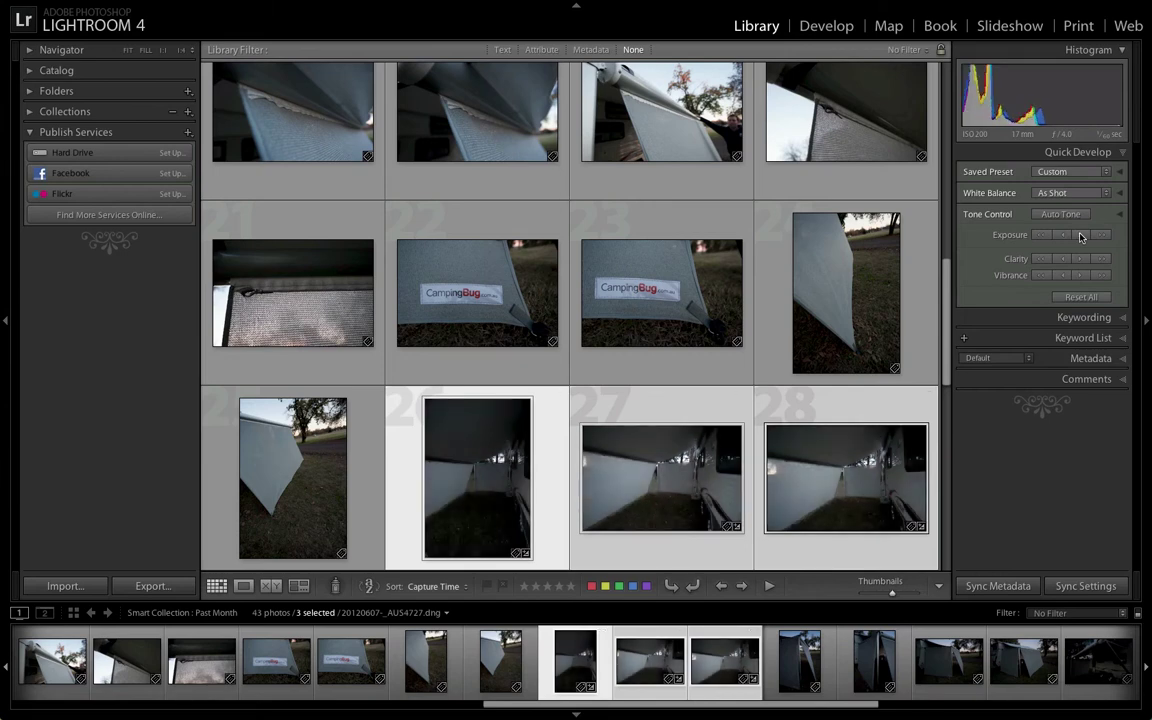
click(1080, 236)
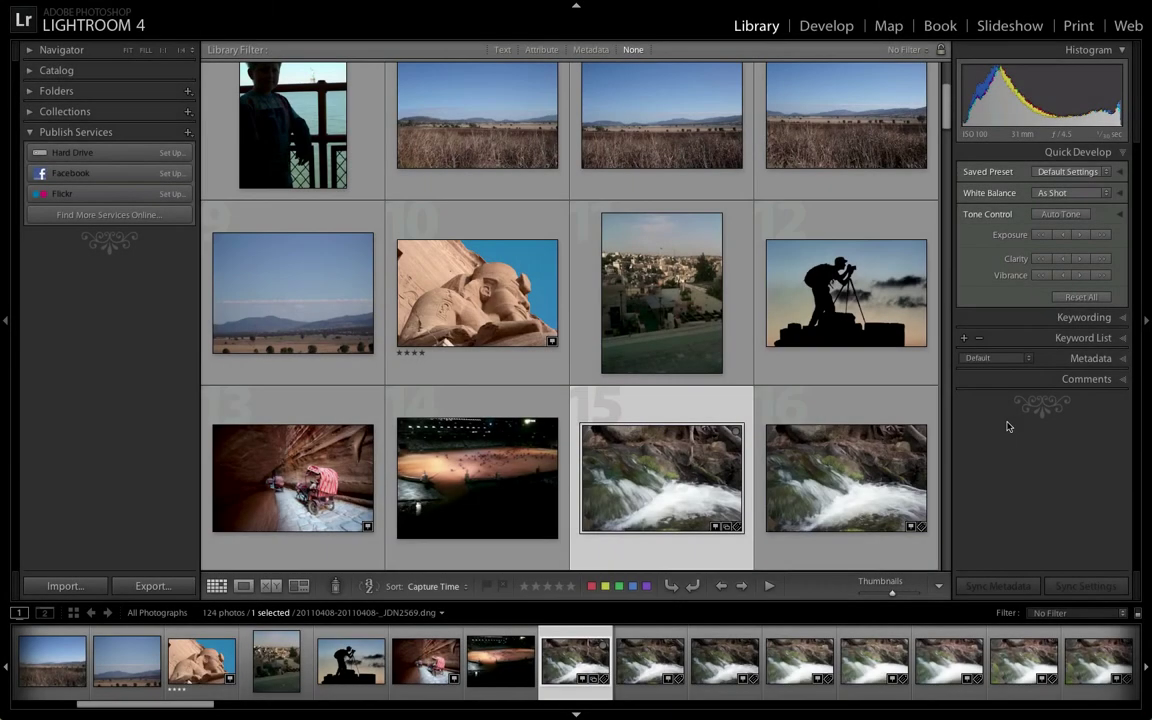
Expand Keywording for the selected waterfall photo, and use the Keyword List to show only photos tagged Waterfall
click(1124, 318)
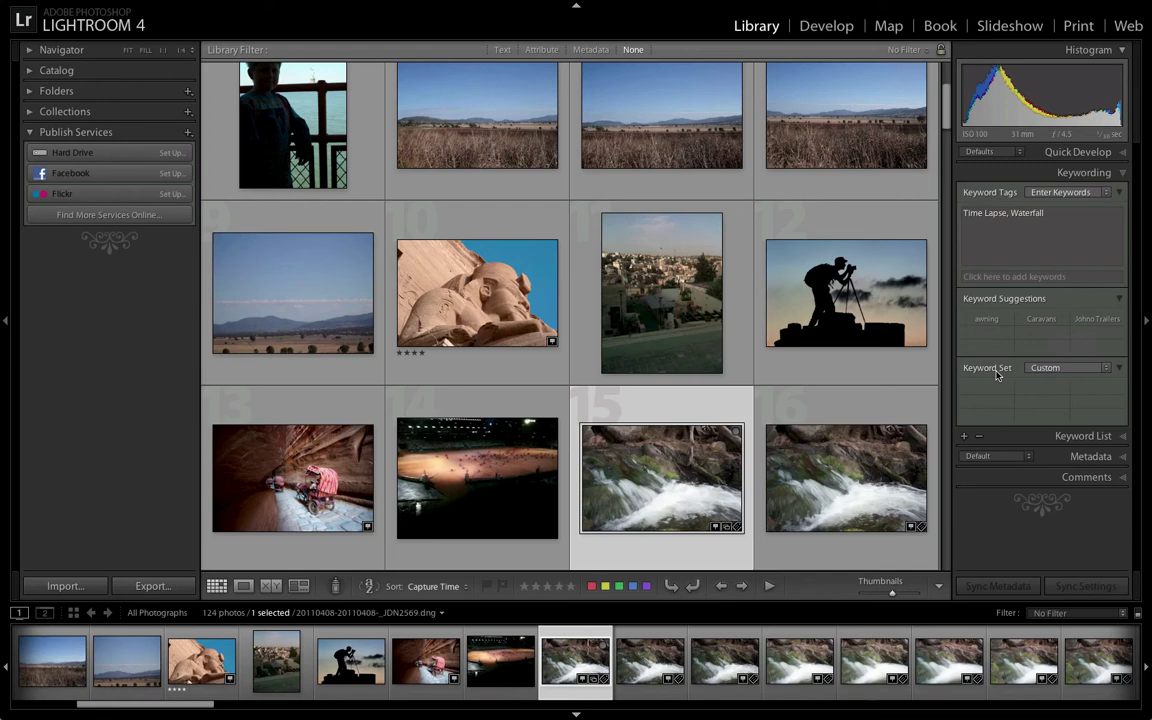
click(1120, 438)
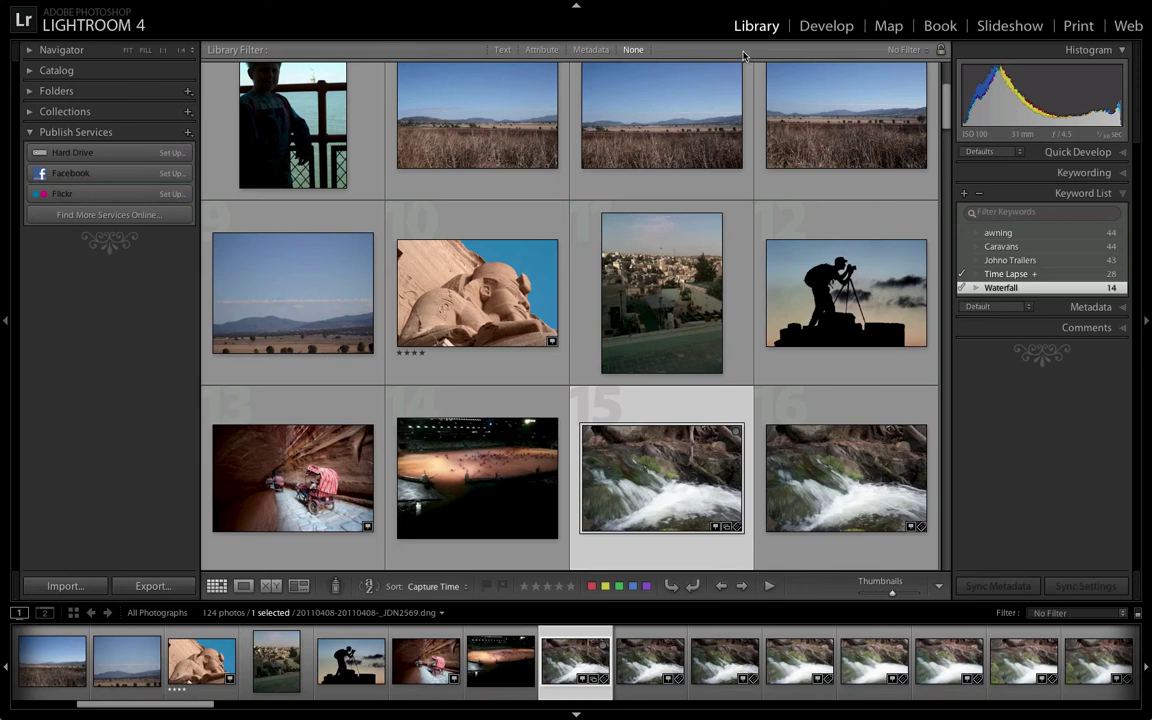
click(1124, 289)
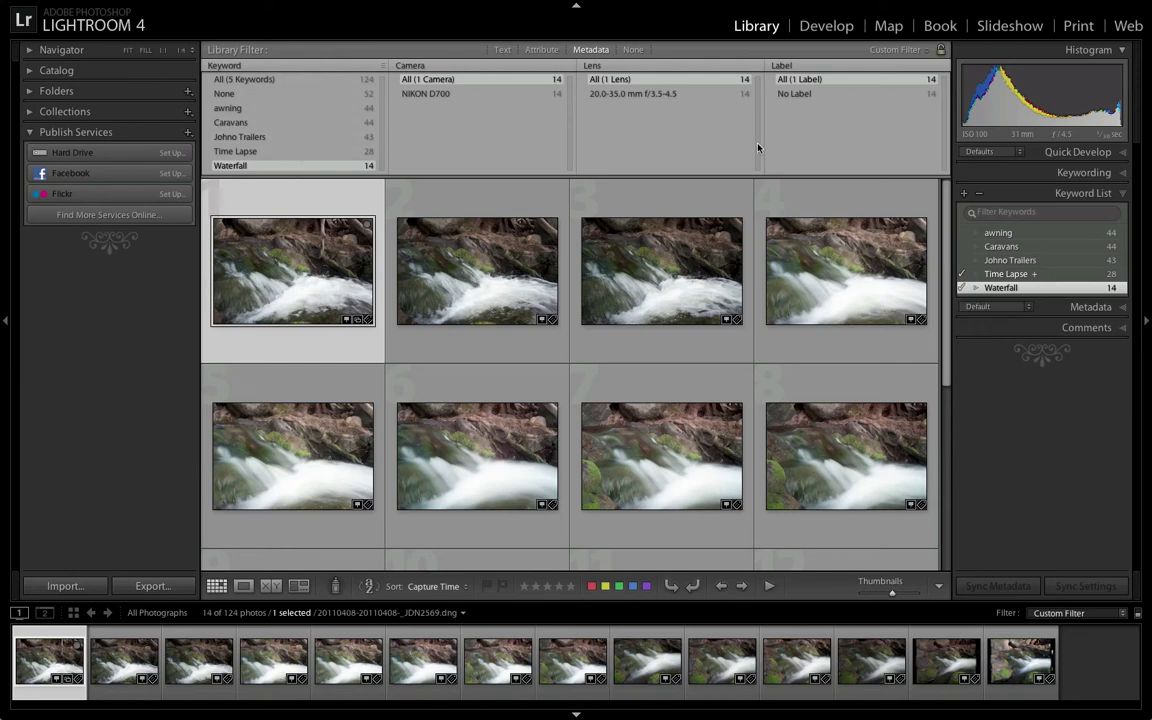
Filter by camera NIKON D700 and lens 20.0-35.0 mm f/3.5-4.5, and switch the keyword filter to Caravans and to awning
click(429, 94)
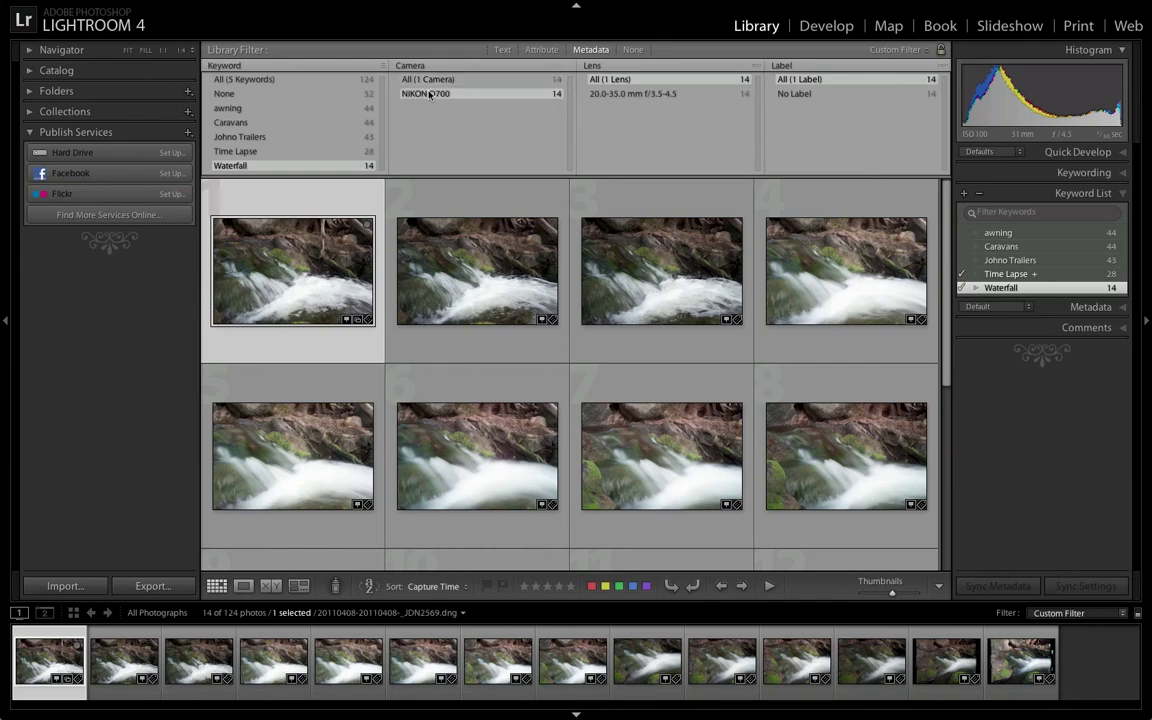
click(622, 94)
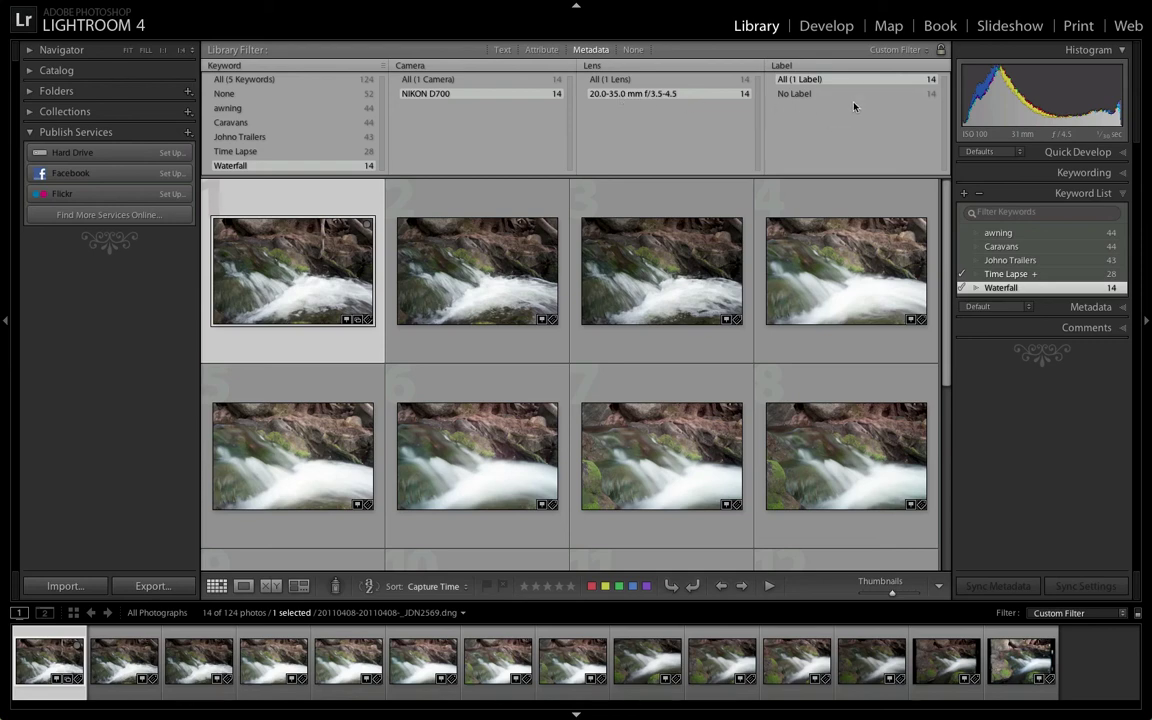
click(219, 123)
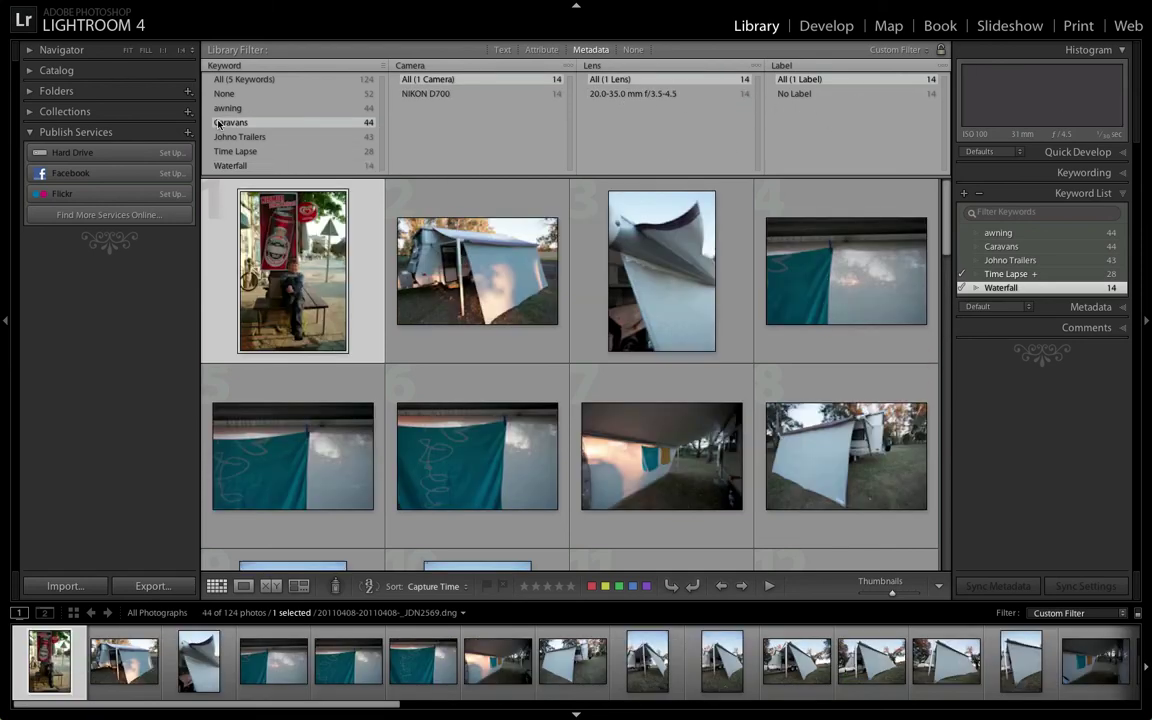
click(237, 108)
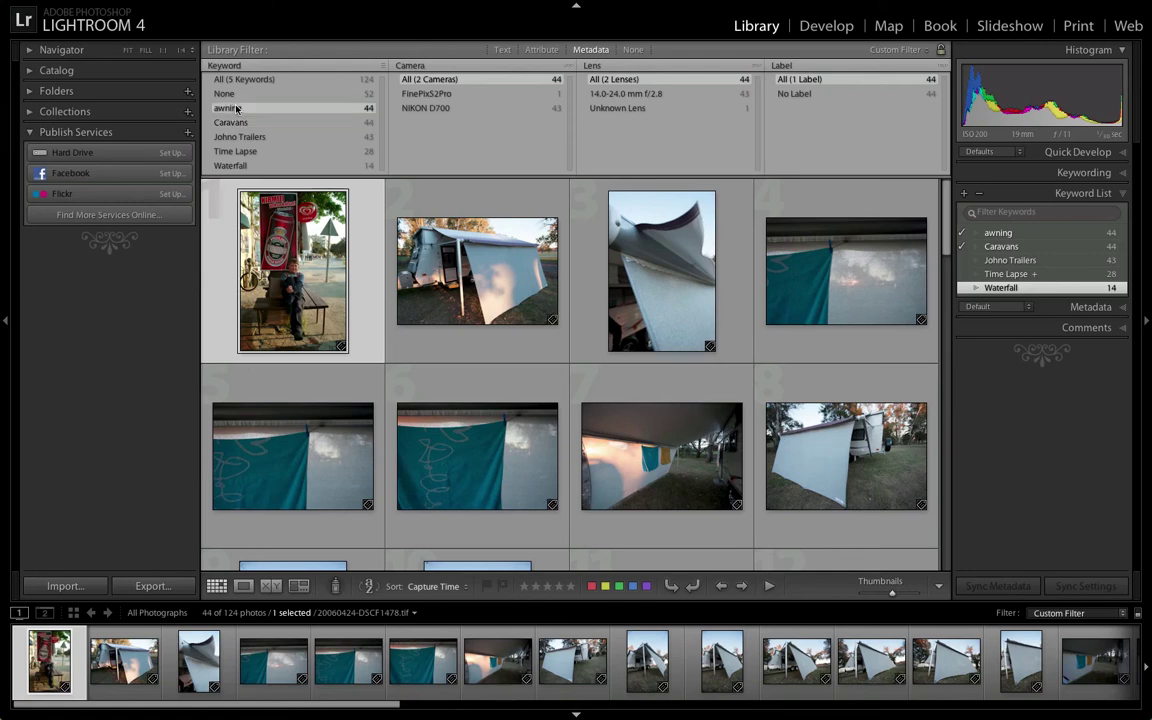
Filter the library to photos without keywords, and turn the library filter off
click(240, 94)
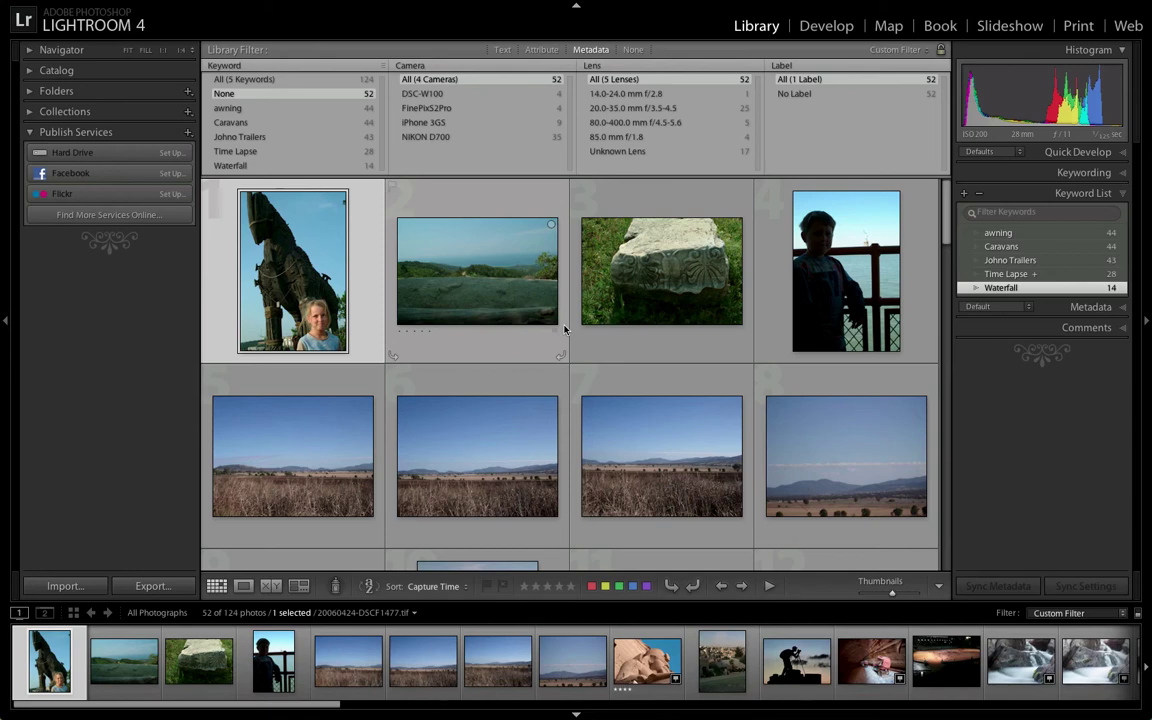
click(640, 50)
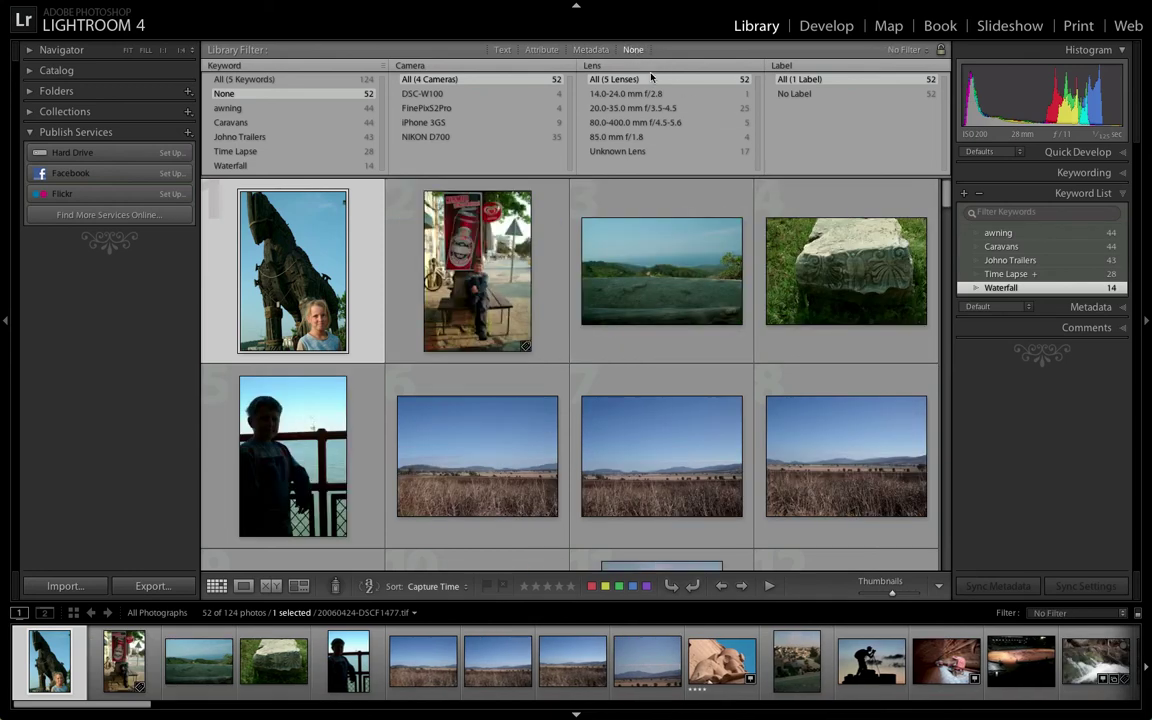
Expand the Metadata panel and examine the camera and exposure details of dry-grass landscape photo 7
click(1120, 307)
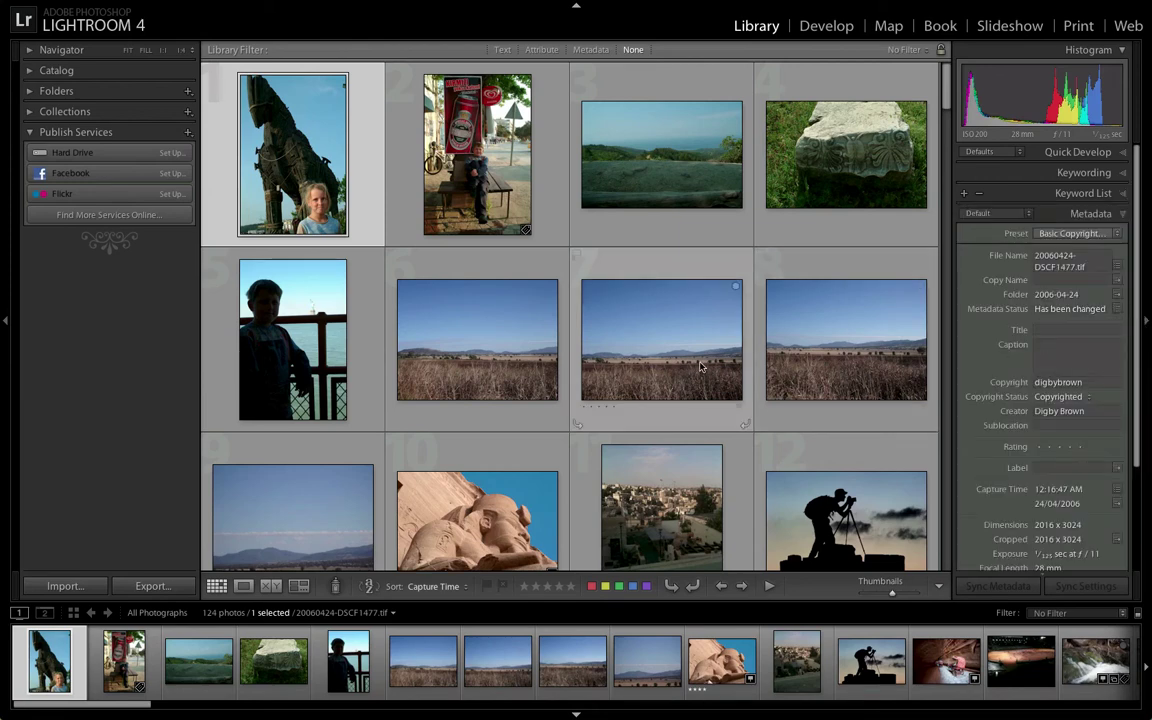
click(632, 334)
drag(1136, 348, 1150, 449)
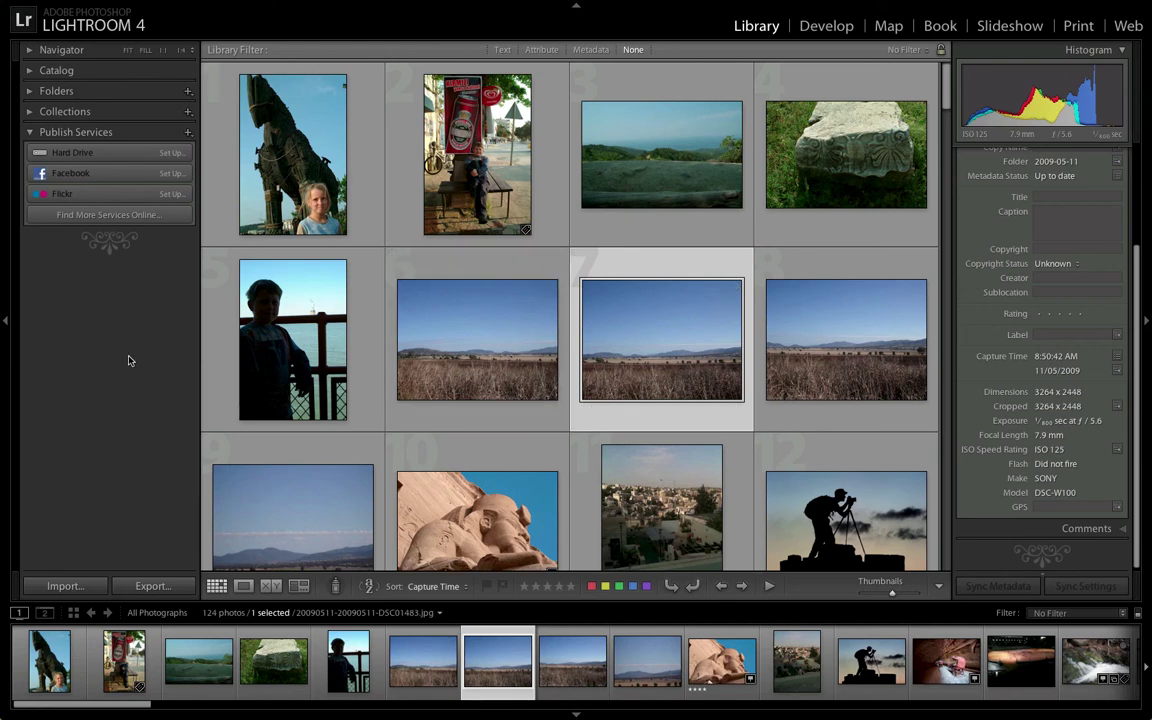
Hide the side panels and all the remaining panels around the grid, and open photo 7 in Loupe view
key(Tab)
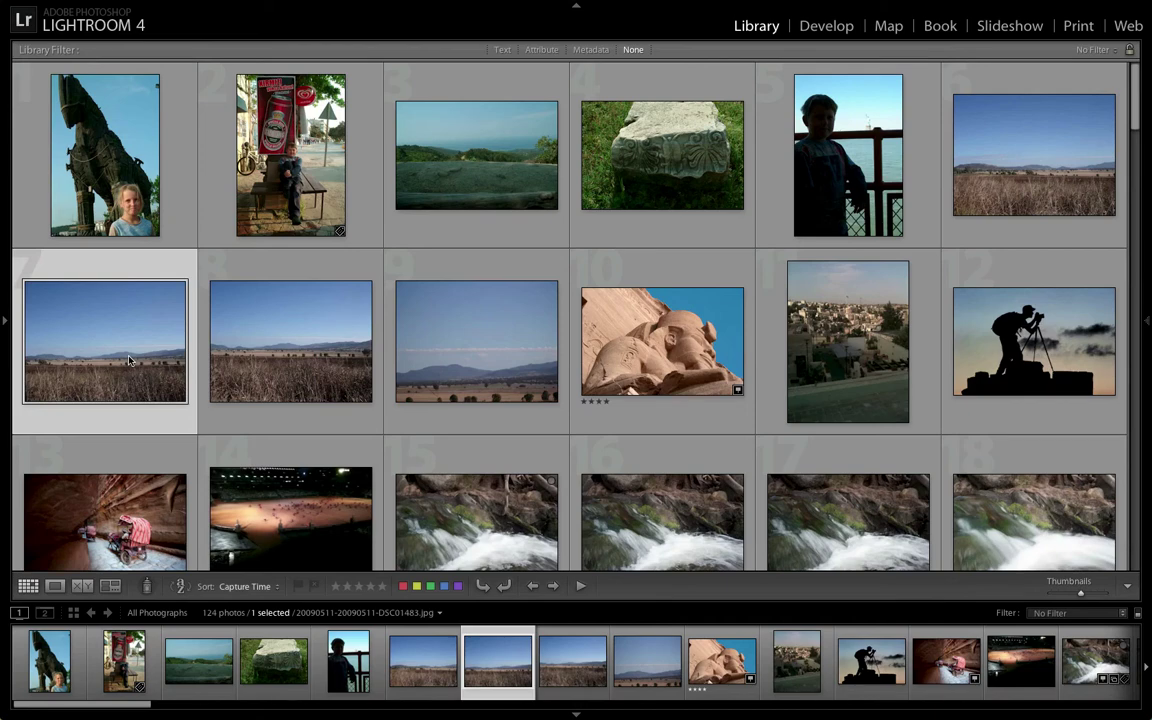
key(shift+Tab)
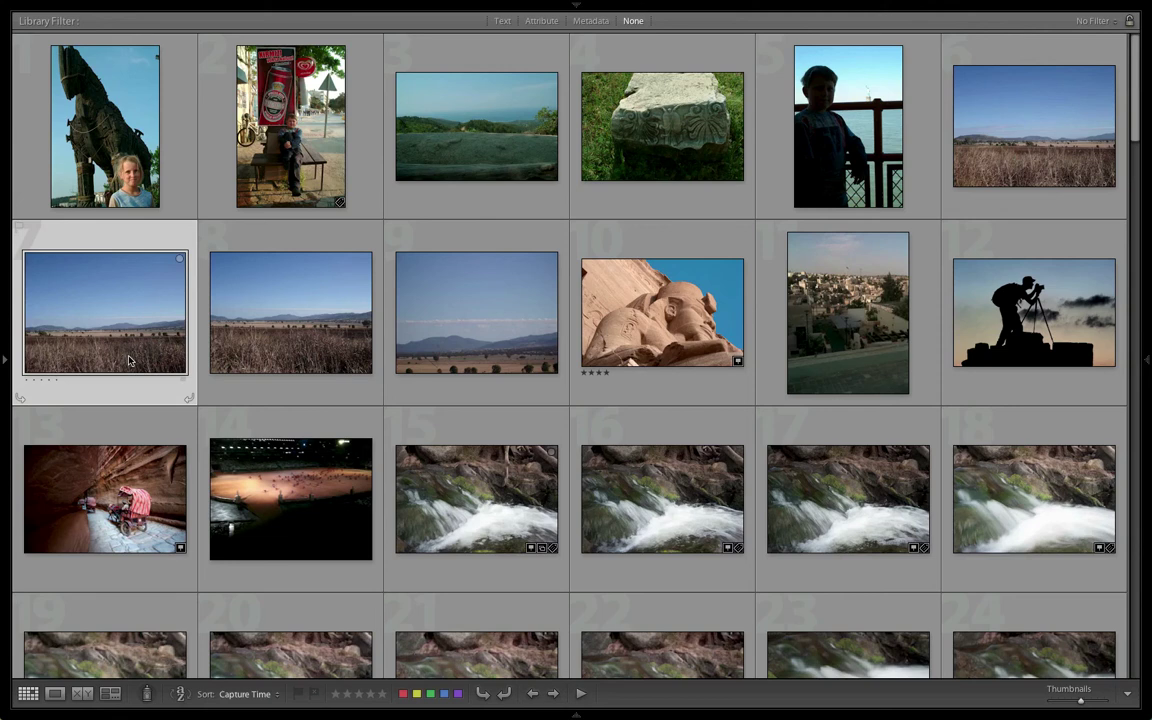
click(56, 694)
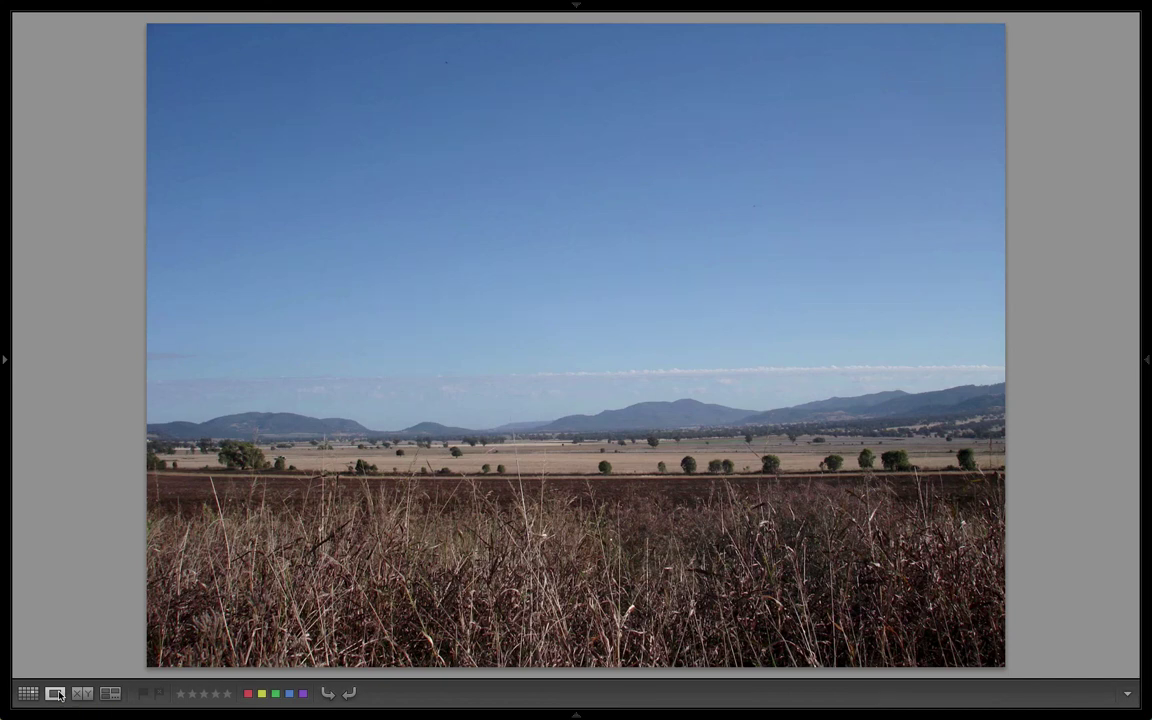
Bring all panels back and cycle through the screen modes until the full-screen workspace returns
key(shift+Tab)
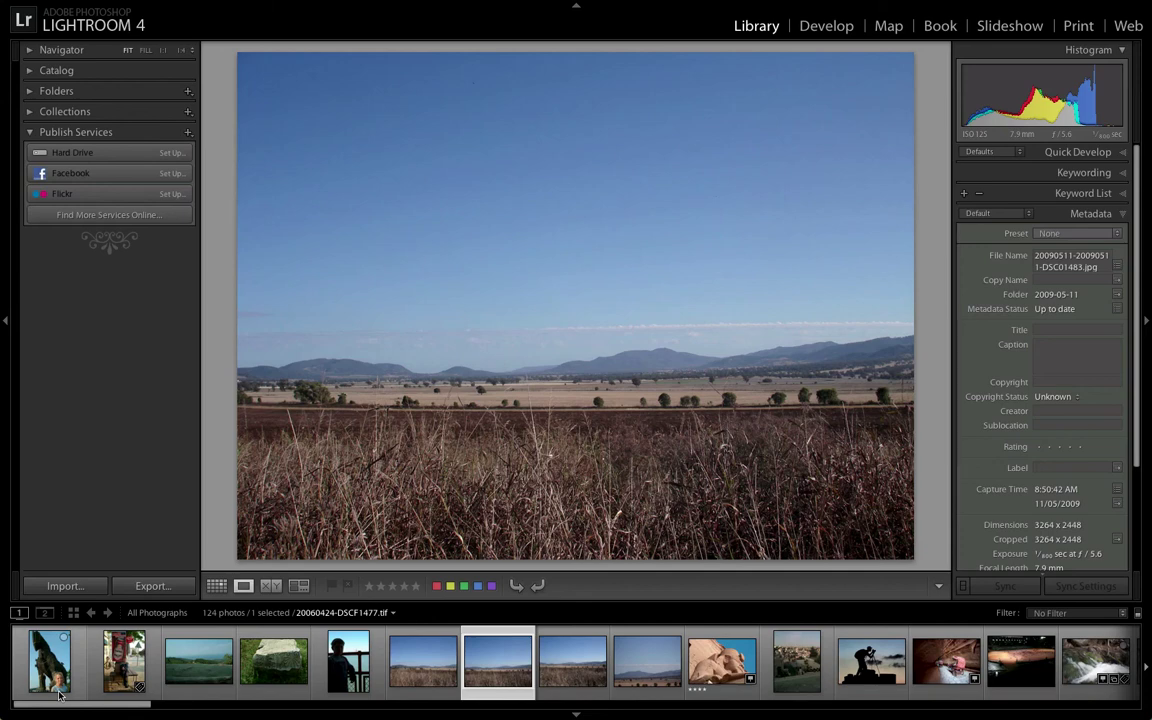
key(f)
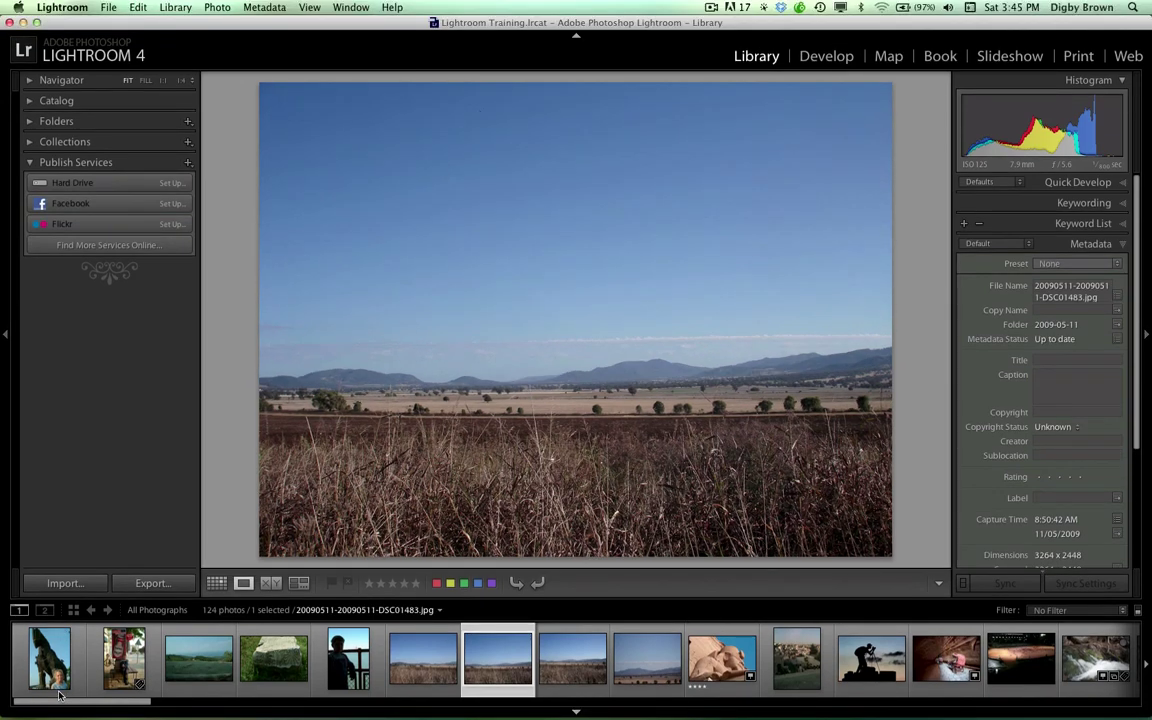
key(f)
key(f)
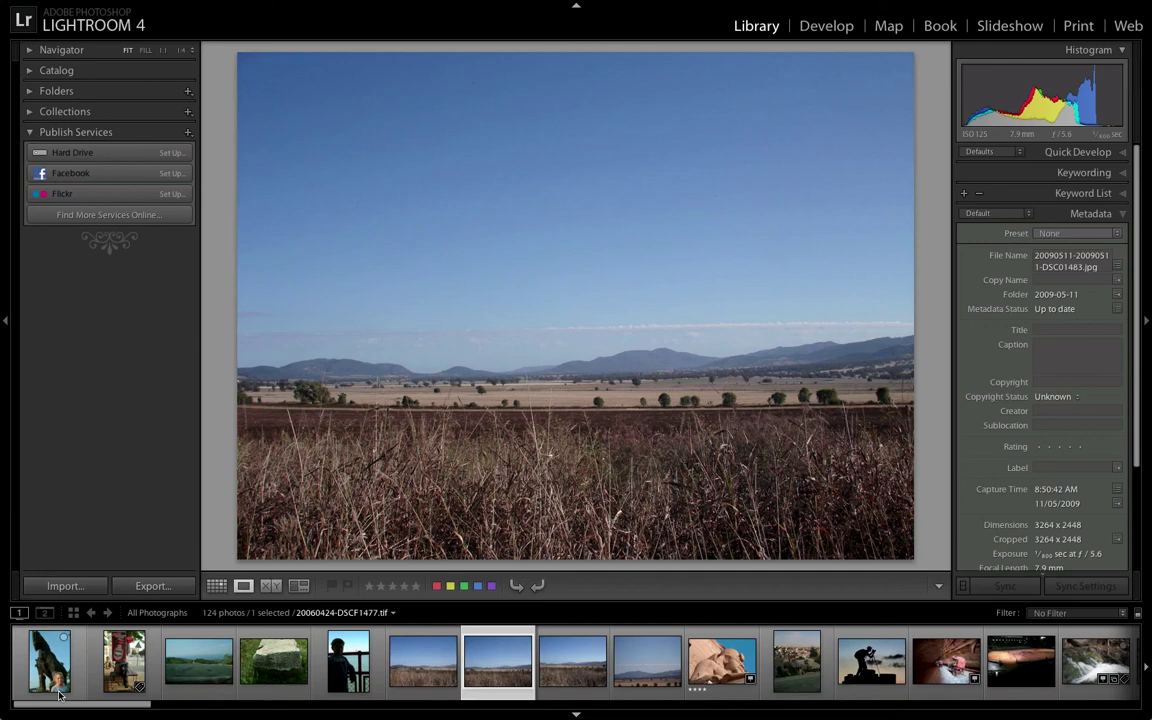
Cycle Lights Out for the Loupe photo through dimmed and fully black back to normal lighting
key(l)
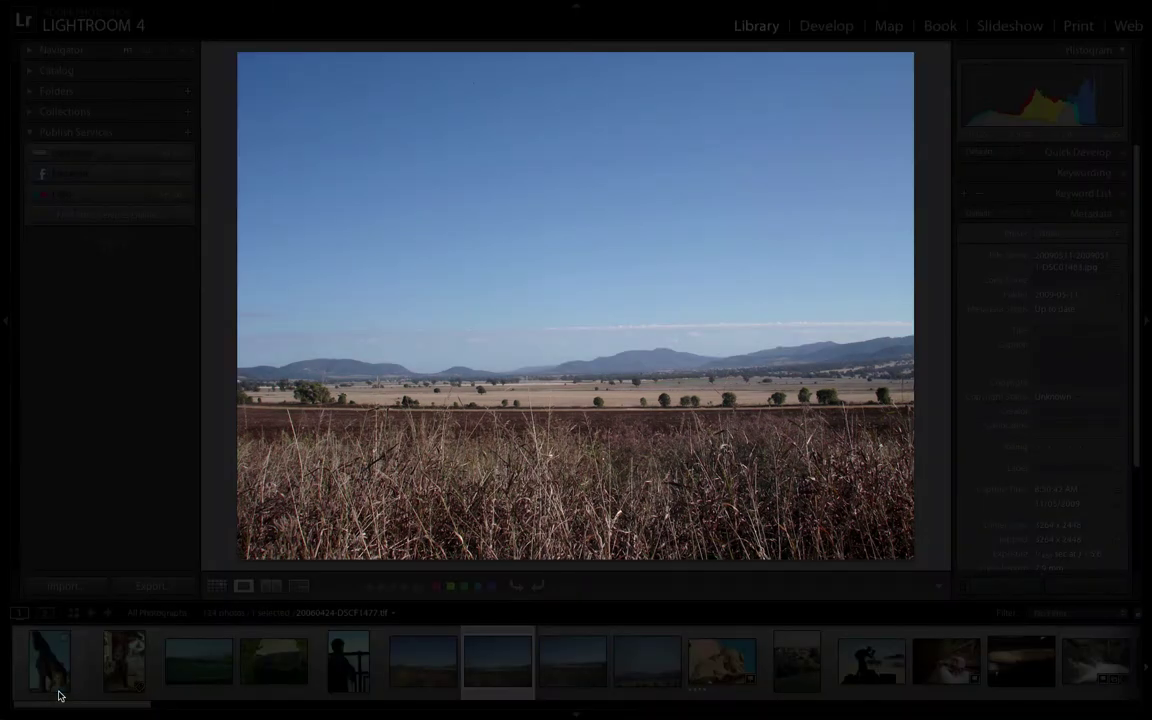
key(l)
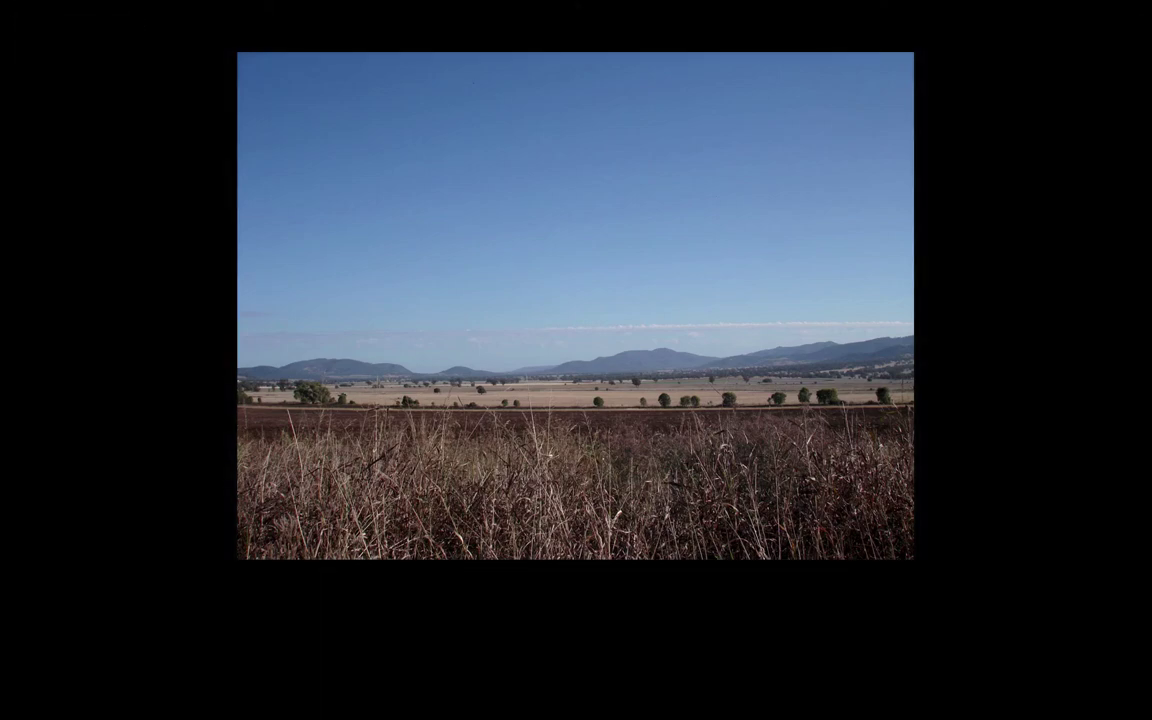
key(l)
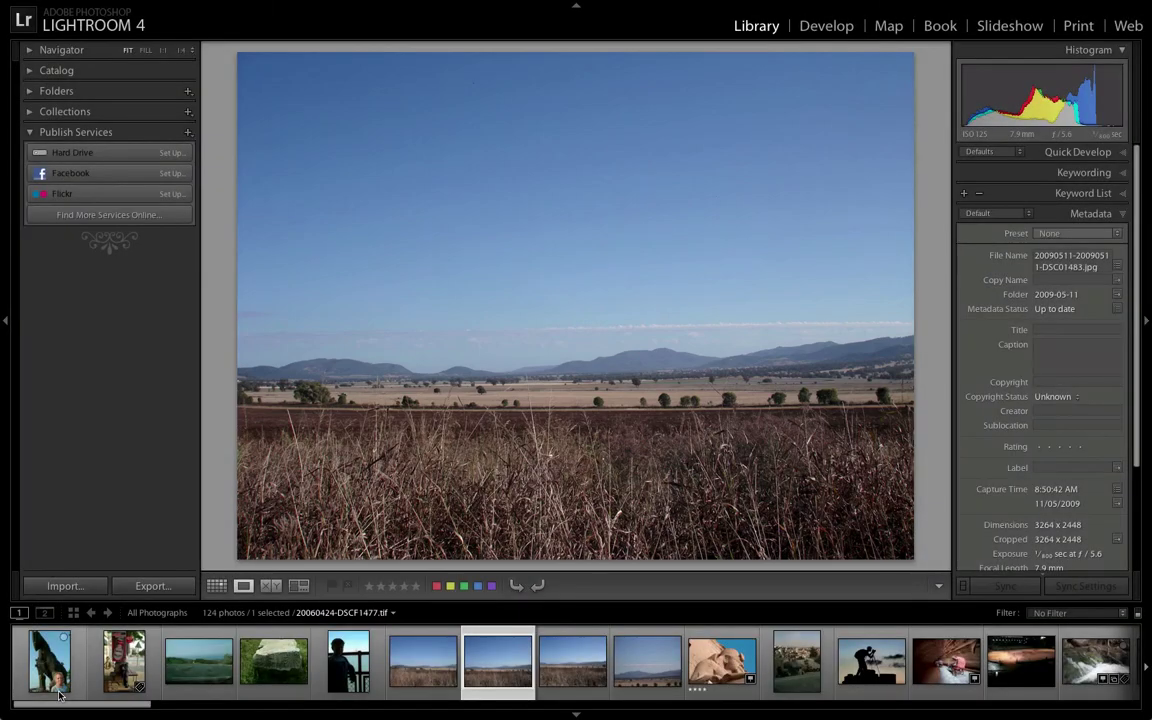
Hide and show the toolbar below the Loupe photo twice
key(t)
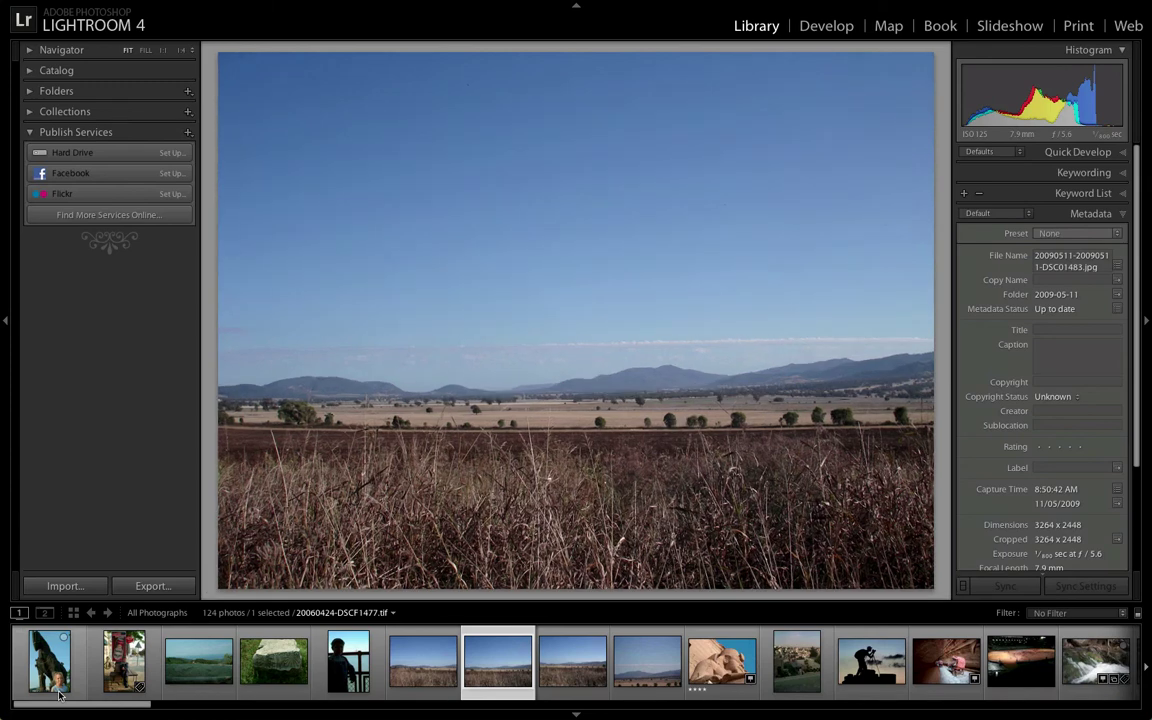
key(t)
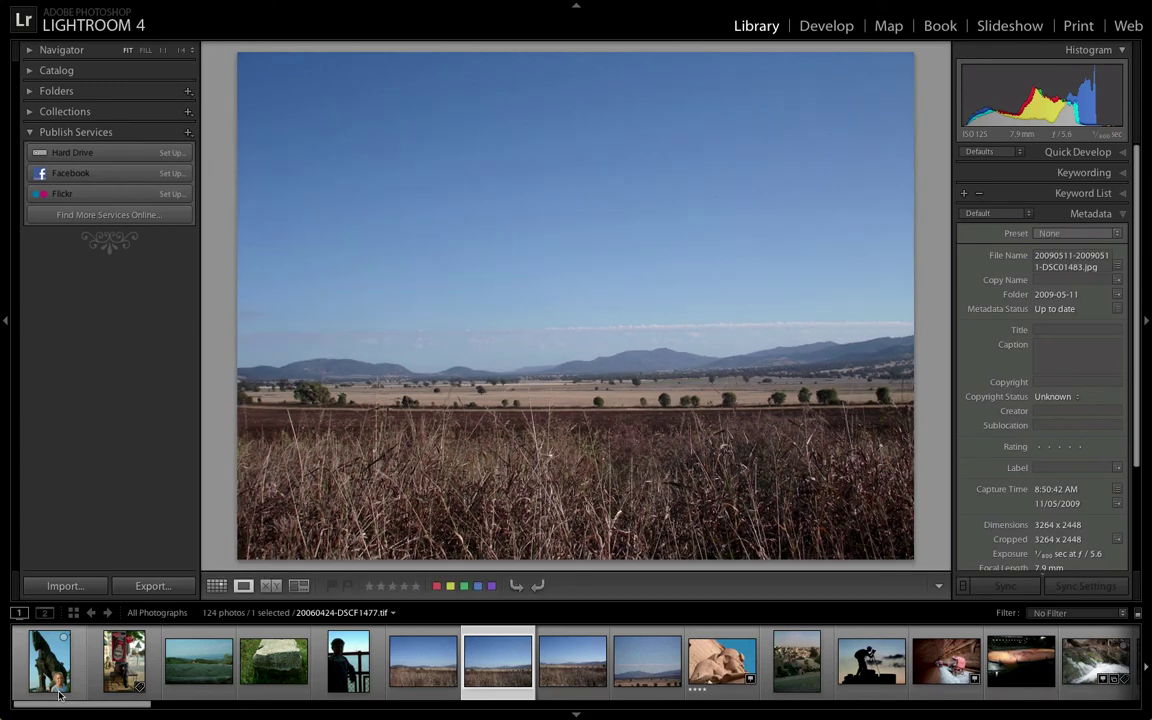
key(t)
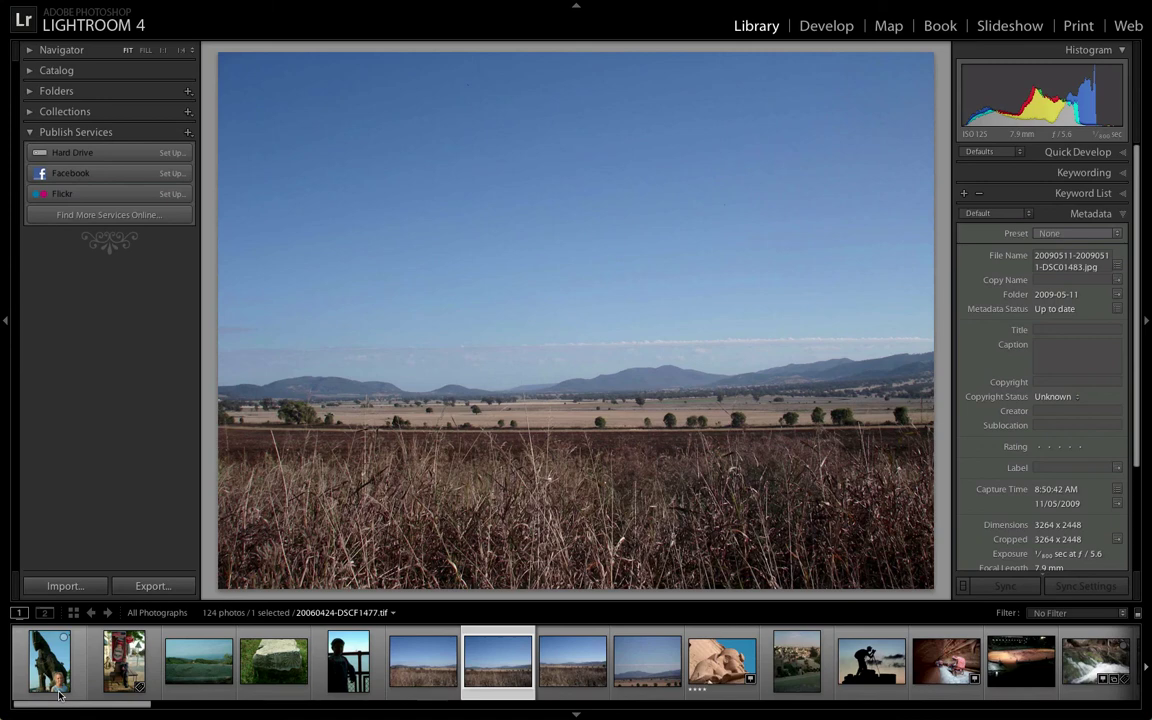
key(t)
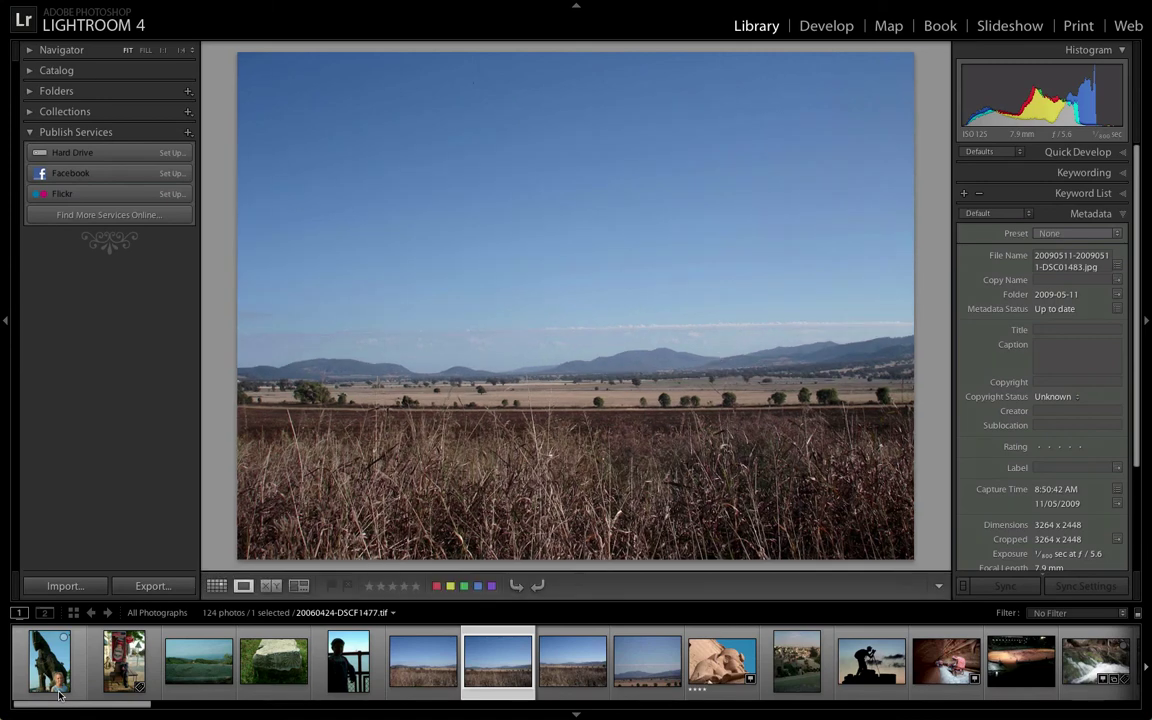
View the grid with lights dimmed and fully out, switch to Loupe view, and restore normal lighting
key(g)
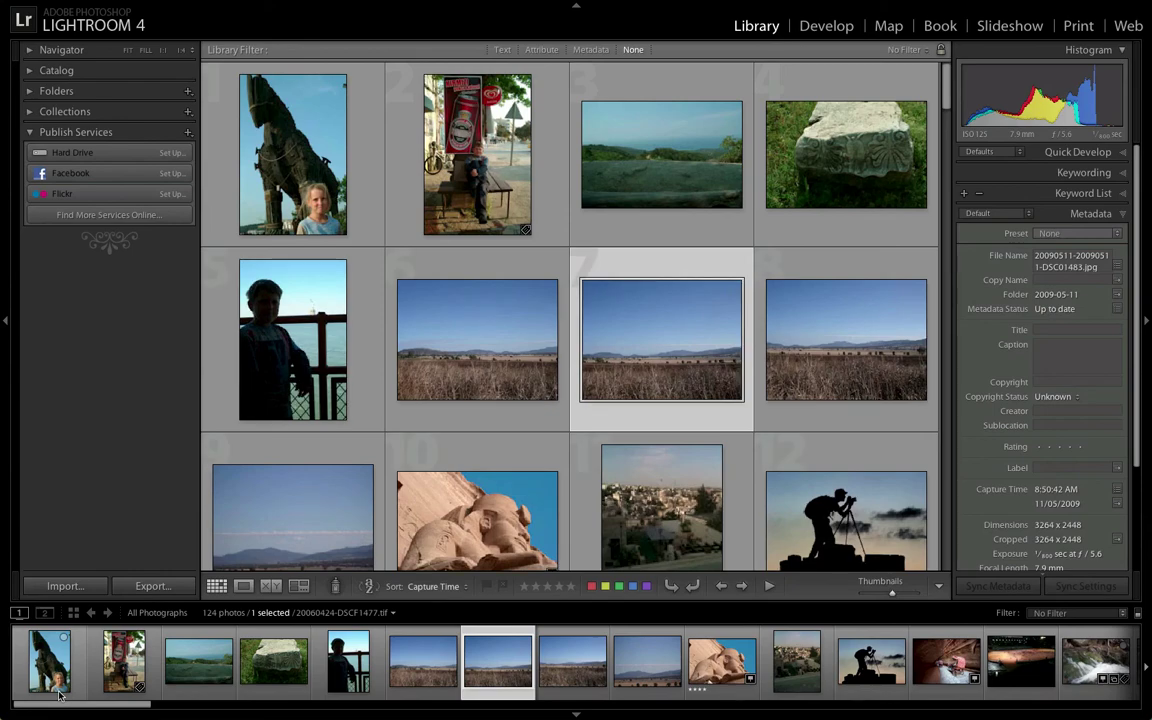
key(l)
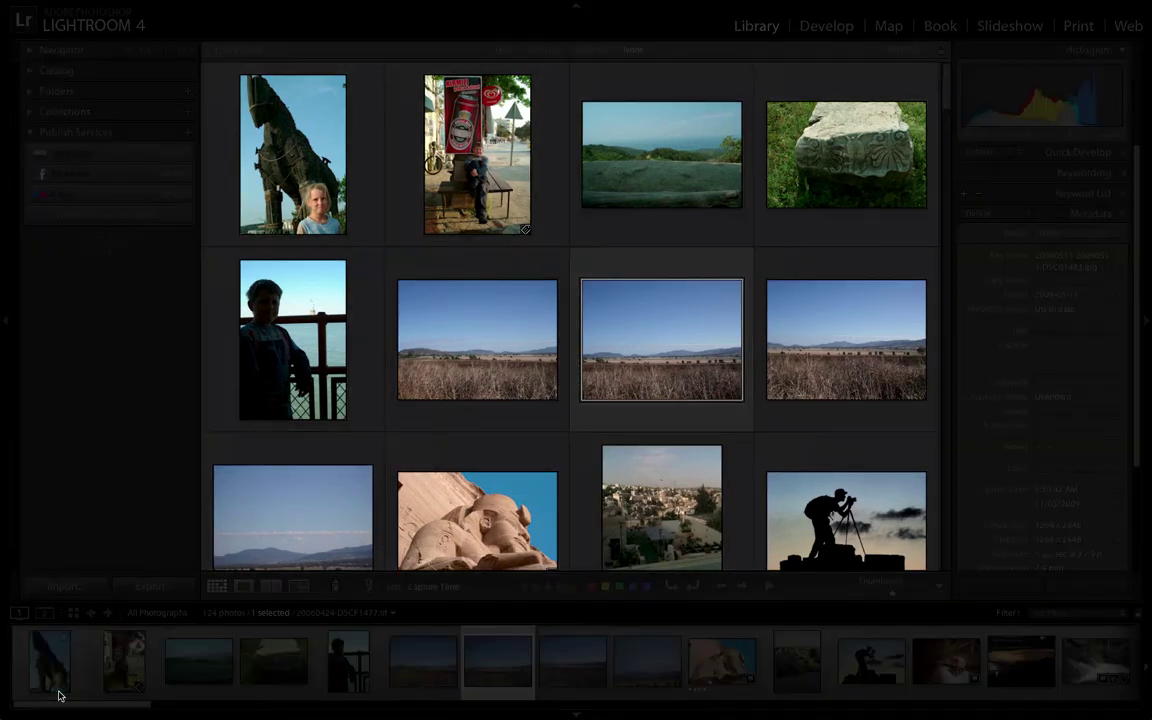
key(l)
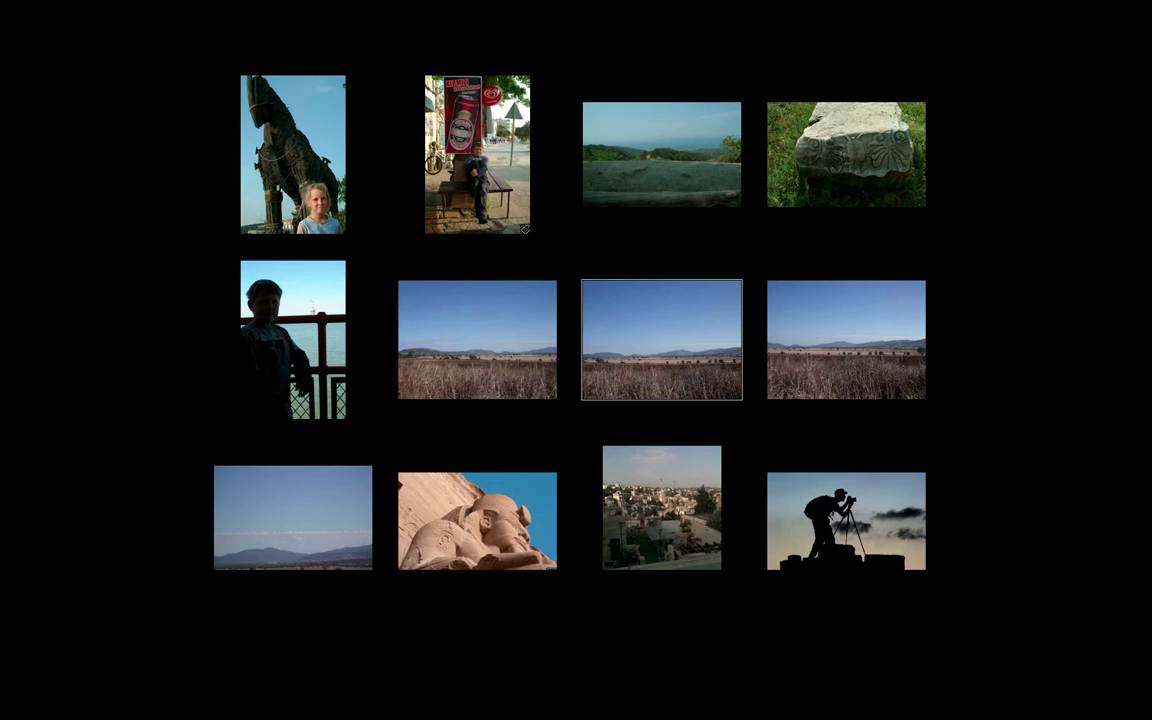
key(e)
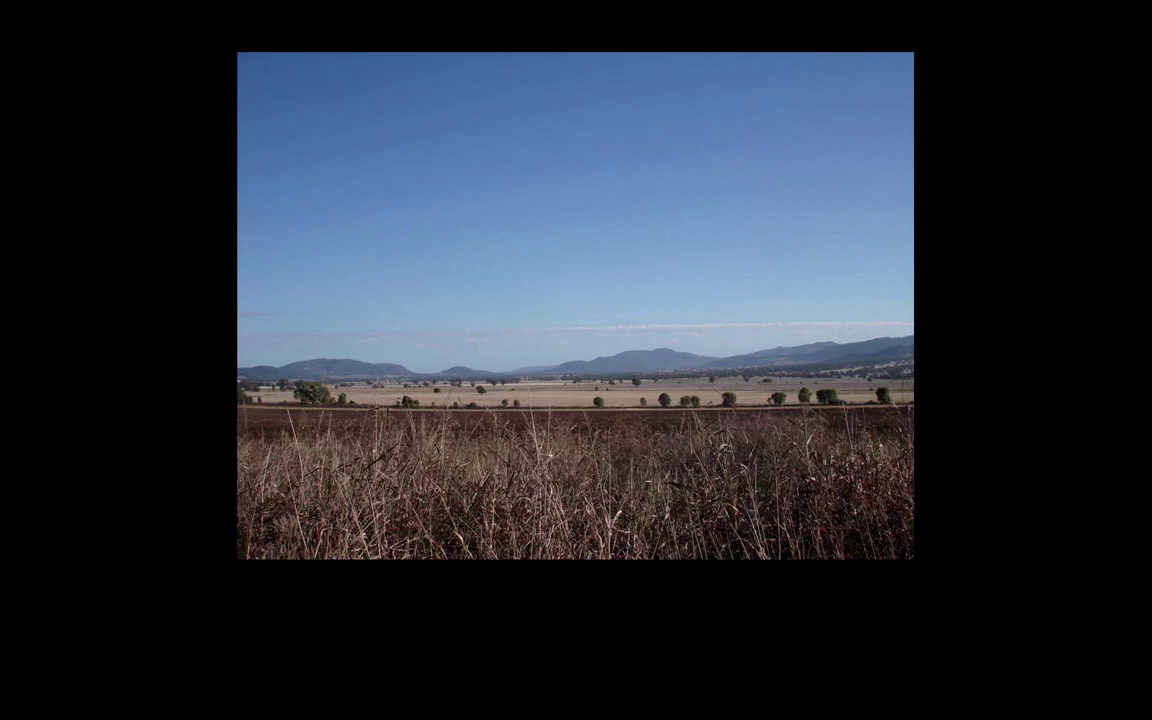
key(l)
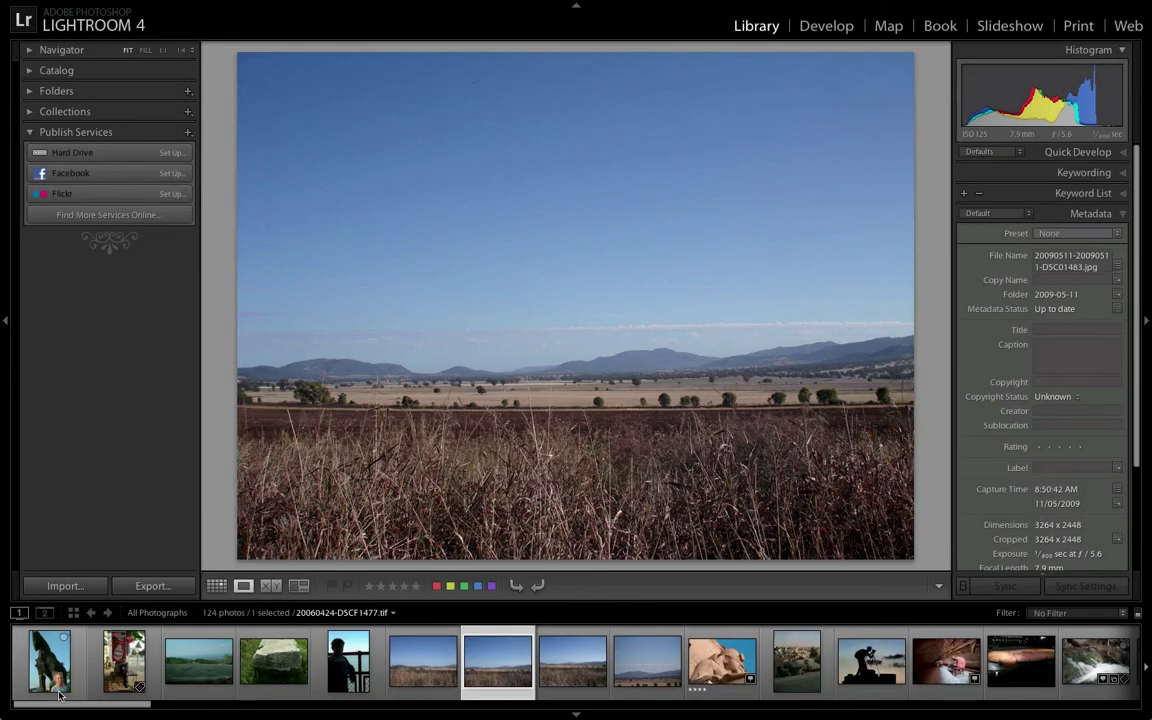
Alternate between Grid and Loupe views twice, ending in Loupe view of photo 7
key(g)
key(e)
key(g)
key(e)
Try star ratings of 1, 5, 2 and 1 on photo 7, and clear its rating
key(1)
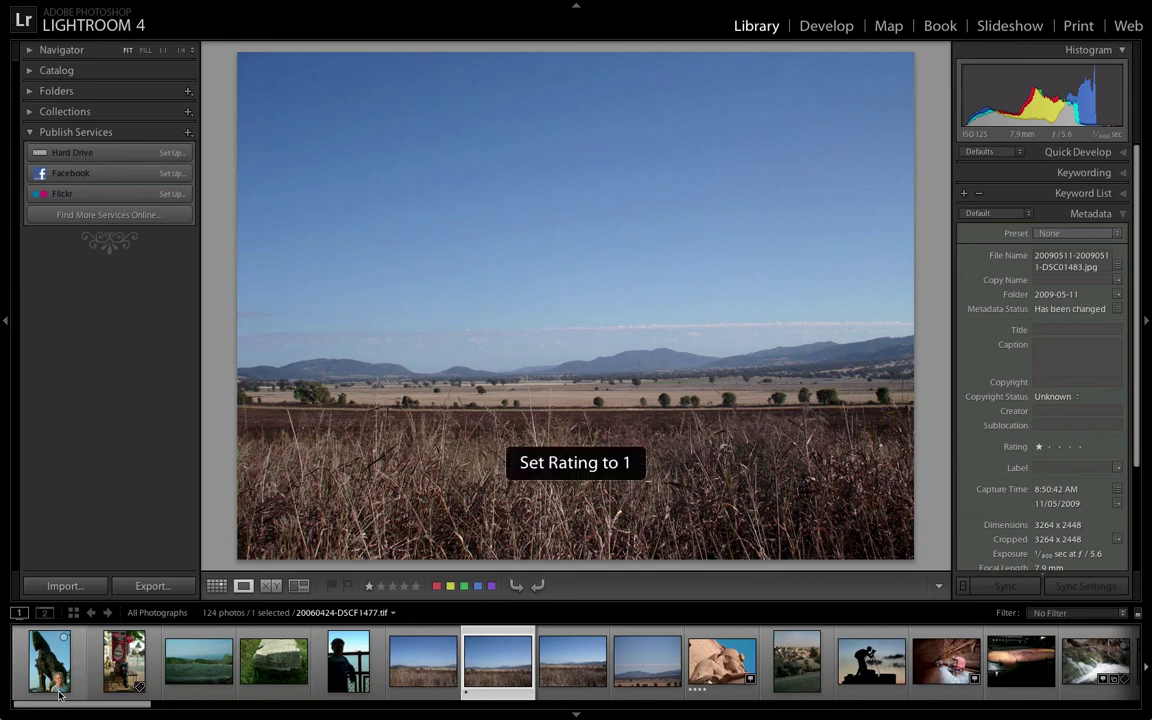
key(5)
key(2)
key(1)
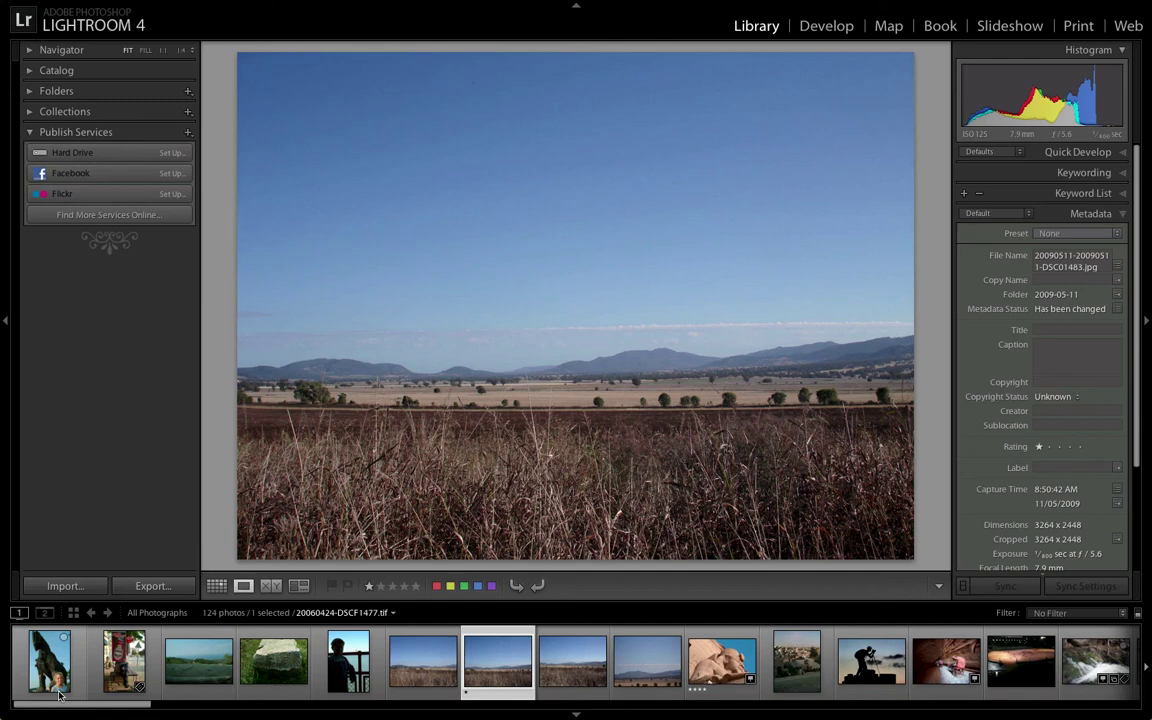
key(0)
Give photo 7 a Red label and three stars, and rate the next landscape photo three stars, advancing after each rating
key(6)
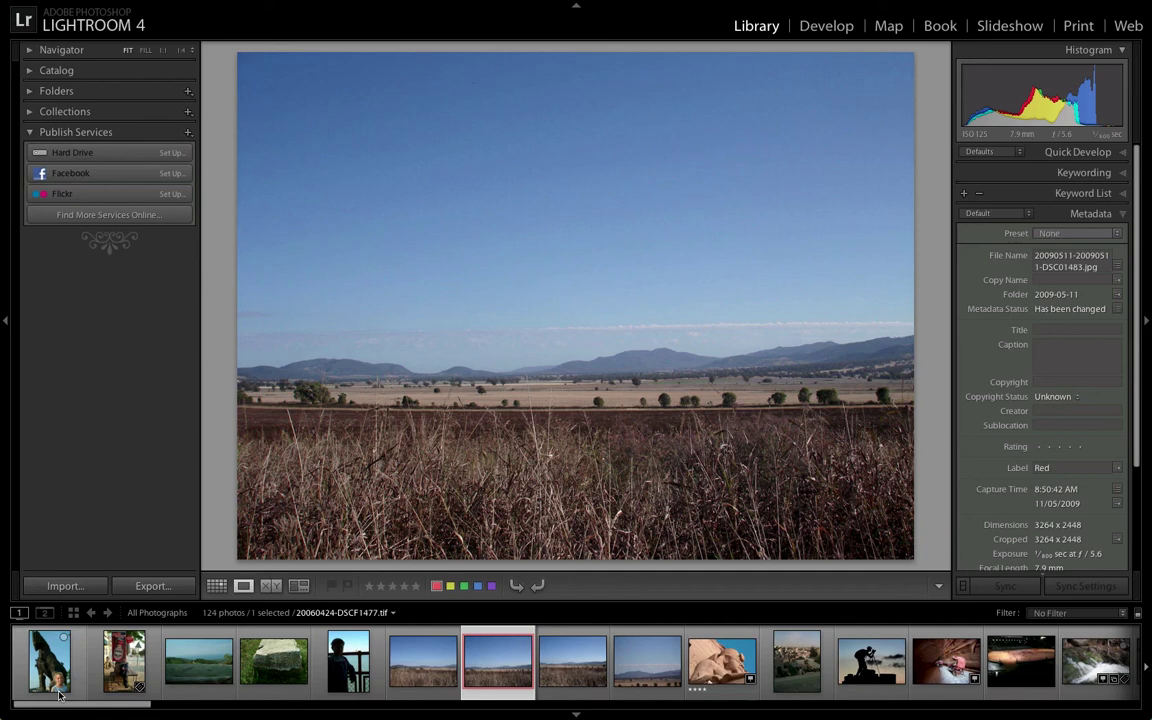
key(3)
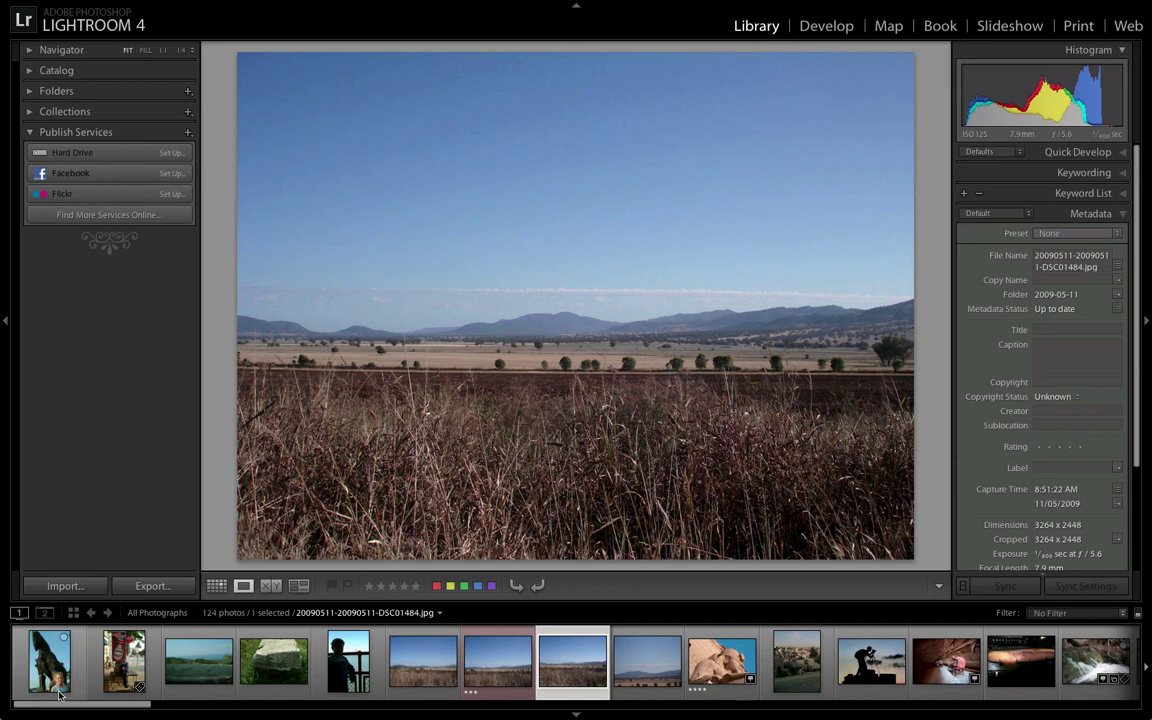
key(3)
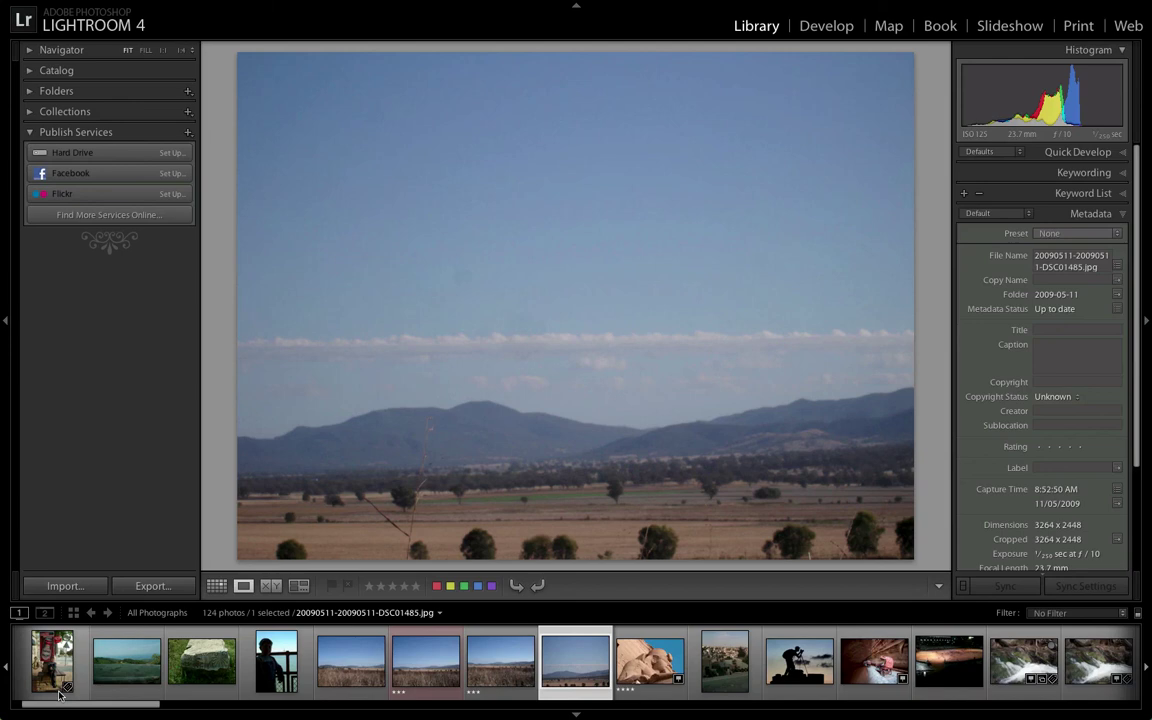
Return to Grid view and cycle the cell styles, ending with expanded cells that include file name, dimensions and rating
click(217, 586)
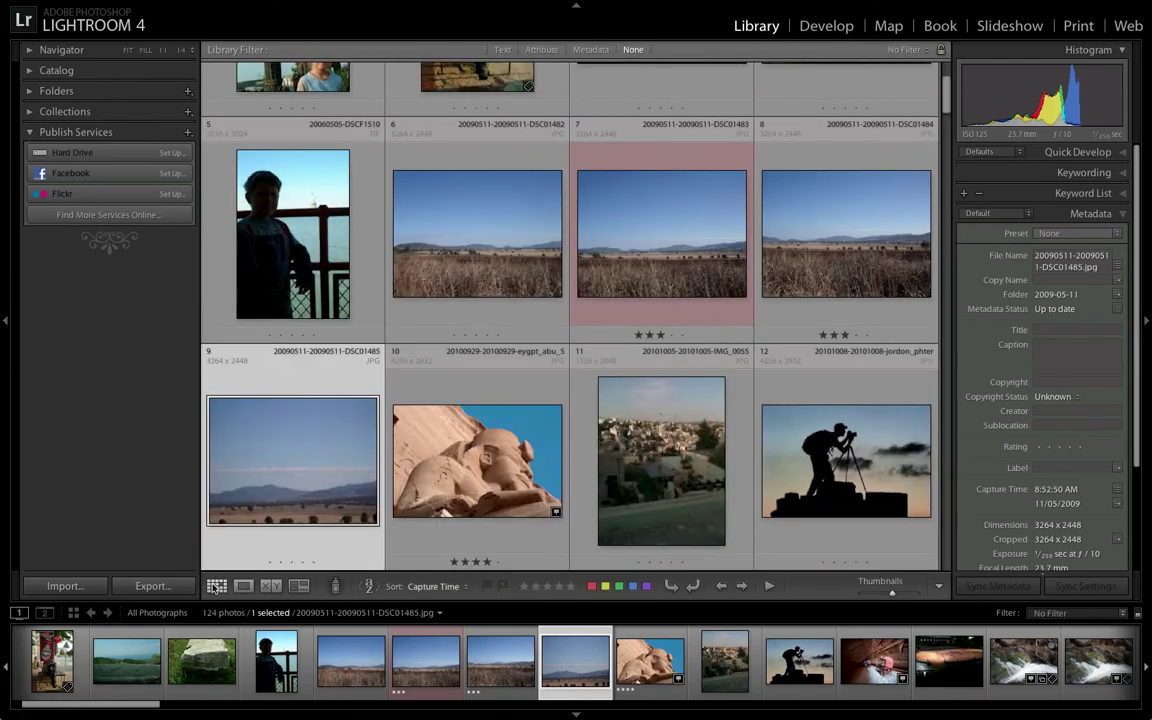
key(j)
key(j)
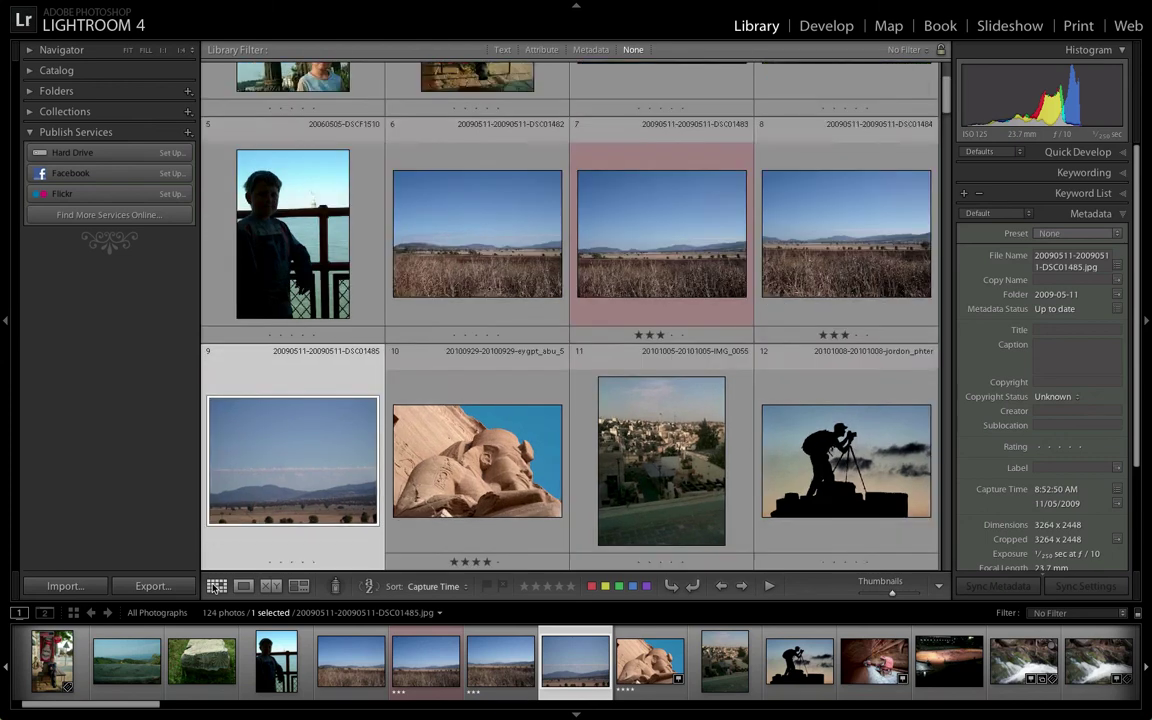
key(j)
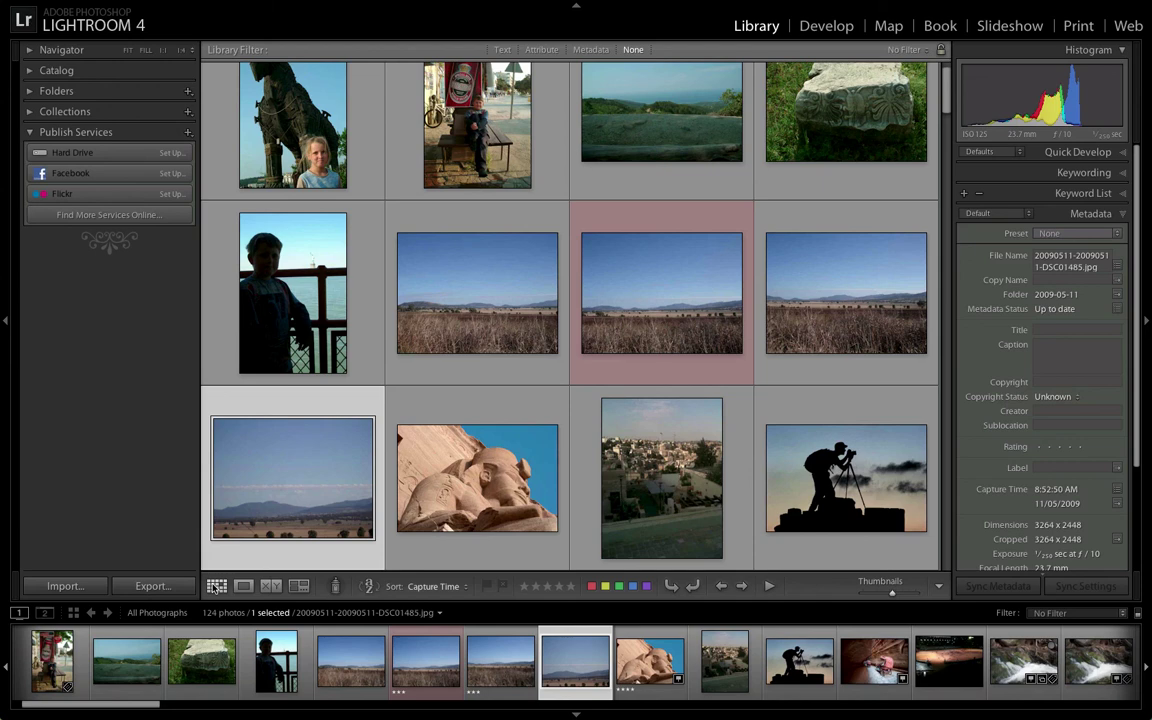
key(j)
key(j)
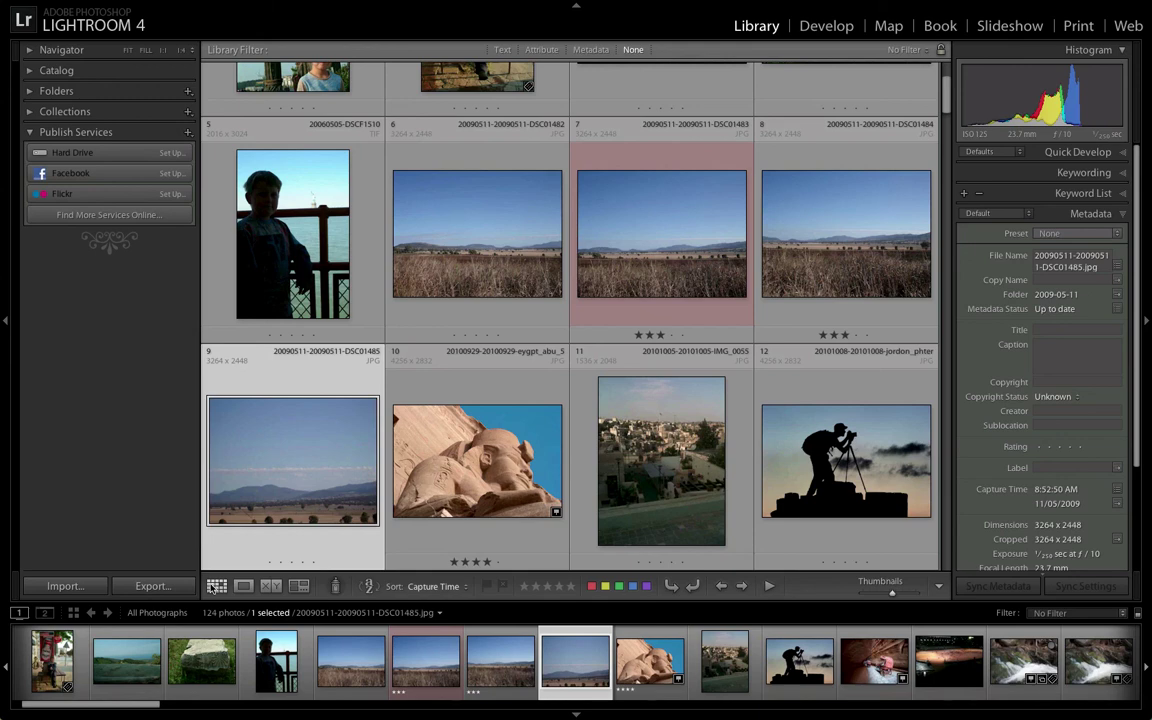
Select the stone statue photo 10 and alternate its flag between rejected and pick, leaving it flagged as Pick
click(418, 521)
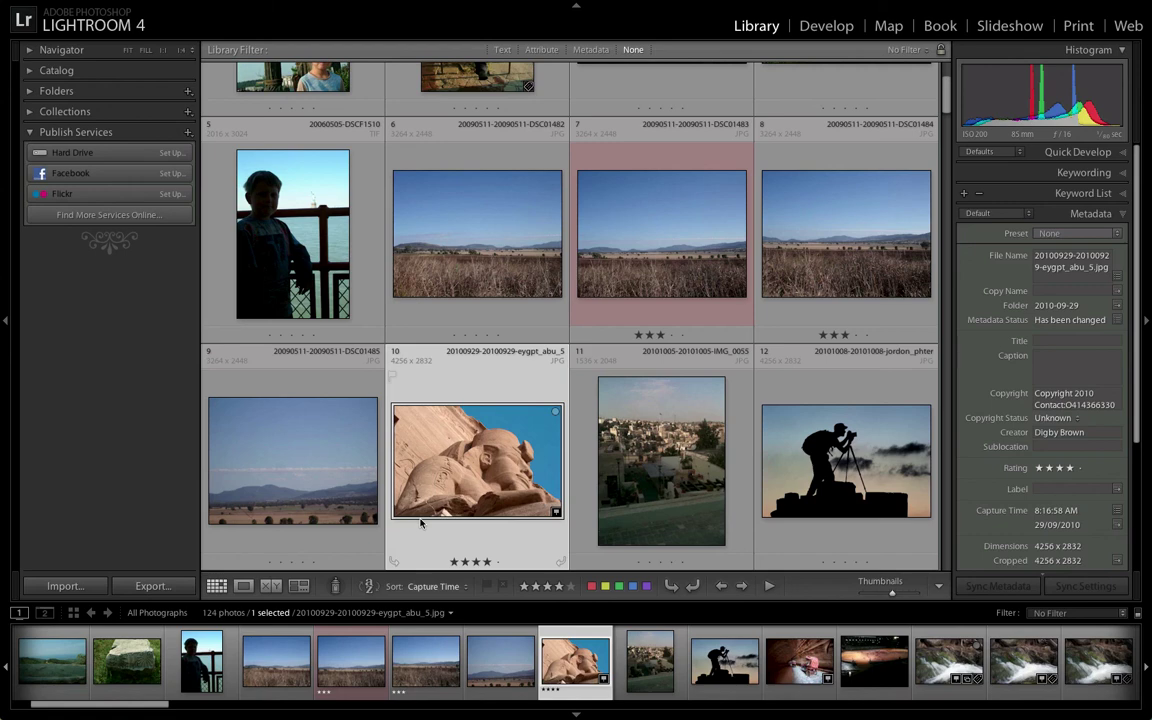
key(x)
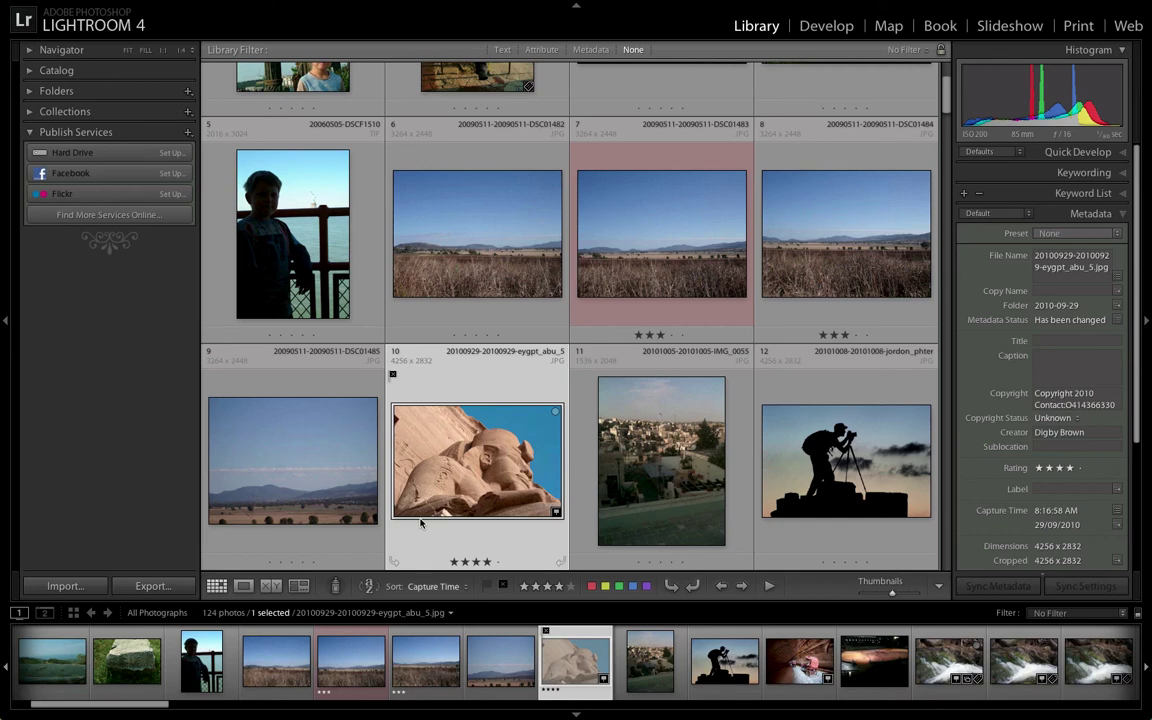
key(p)
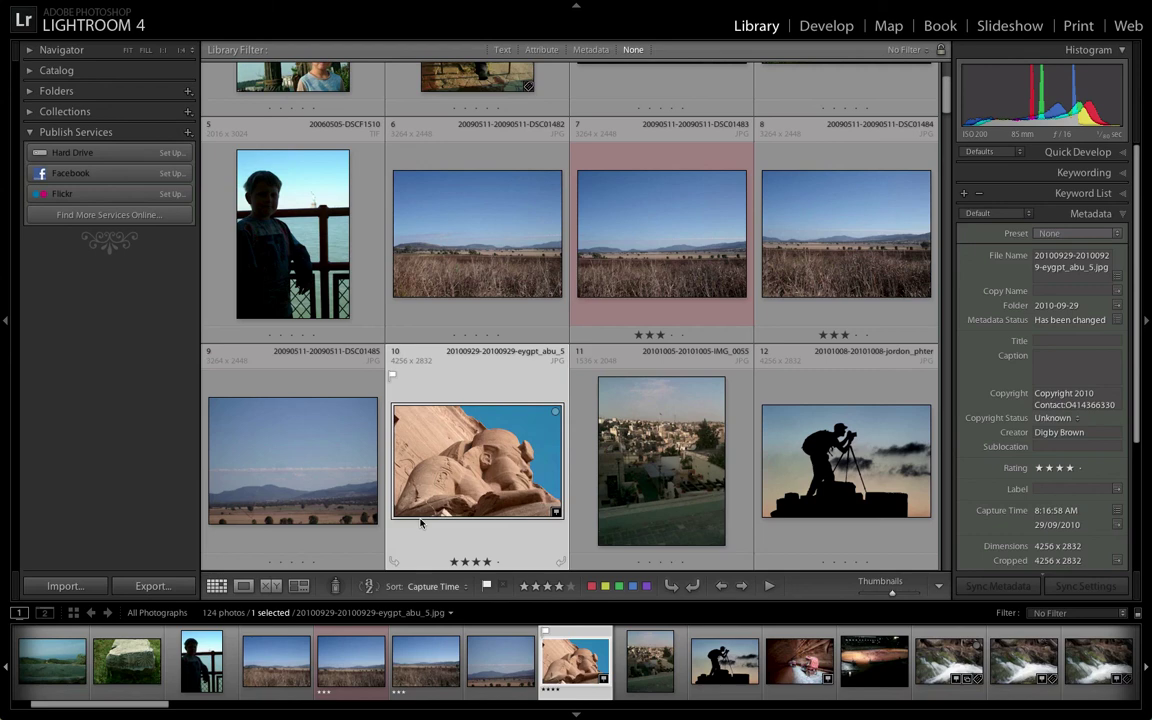
key(x)
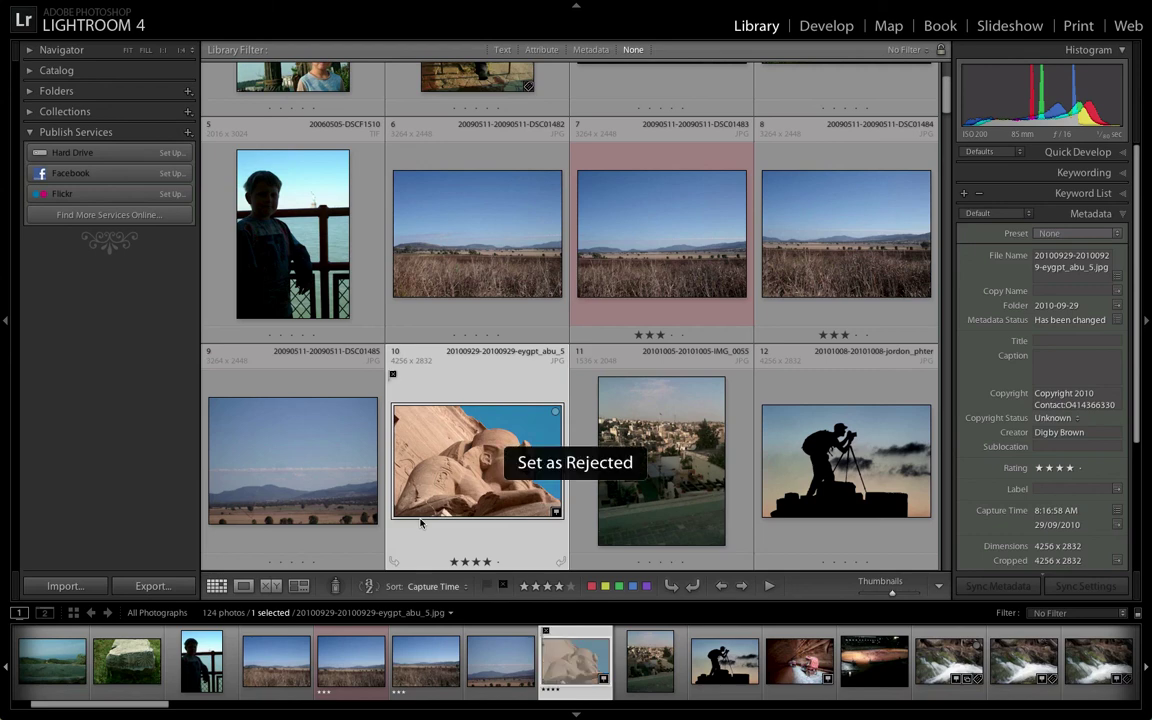
key(p)
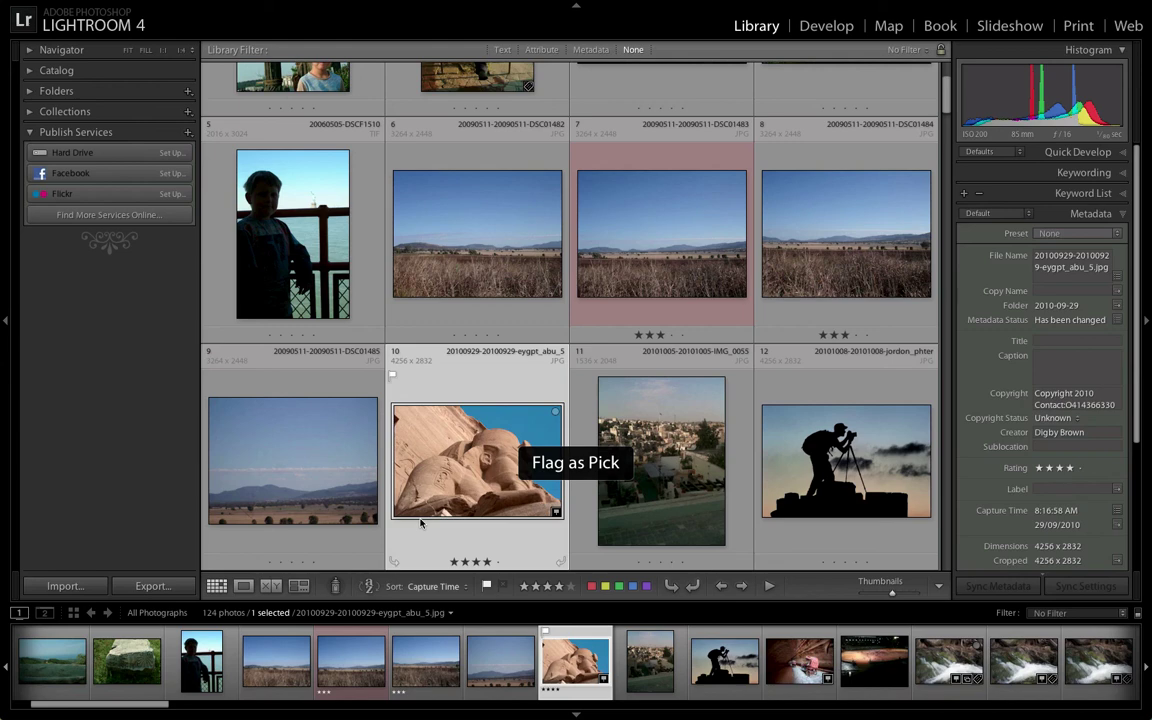